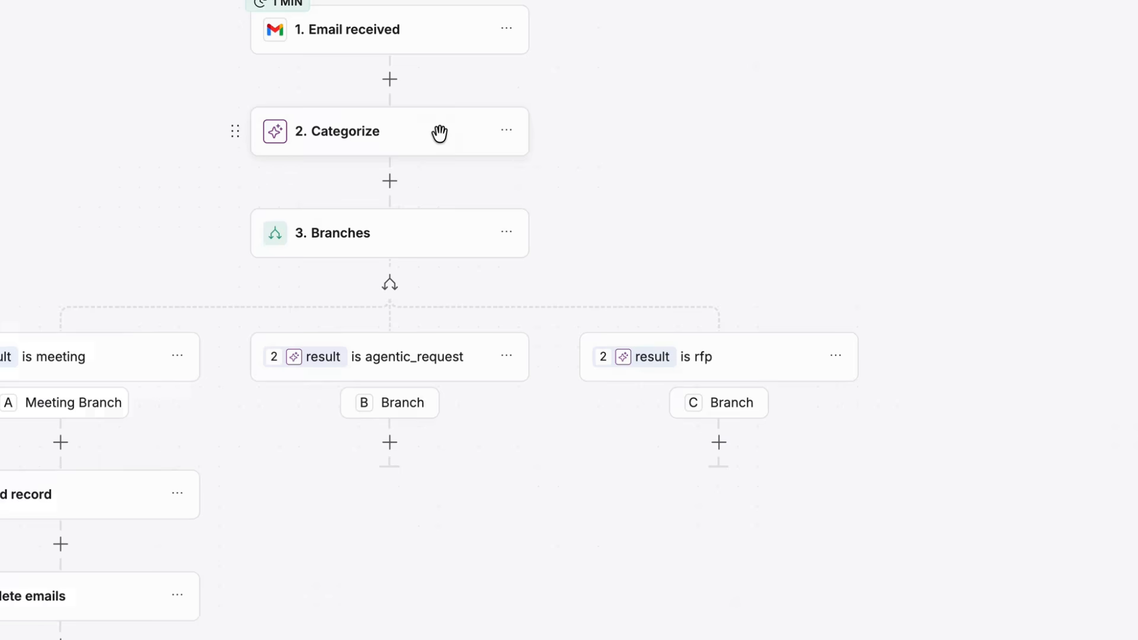
Step: Open the Categorize step of the workflow and read through its categorization prompt
left_click(439, 132)
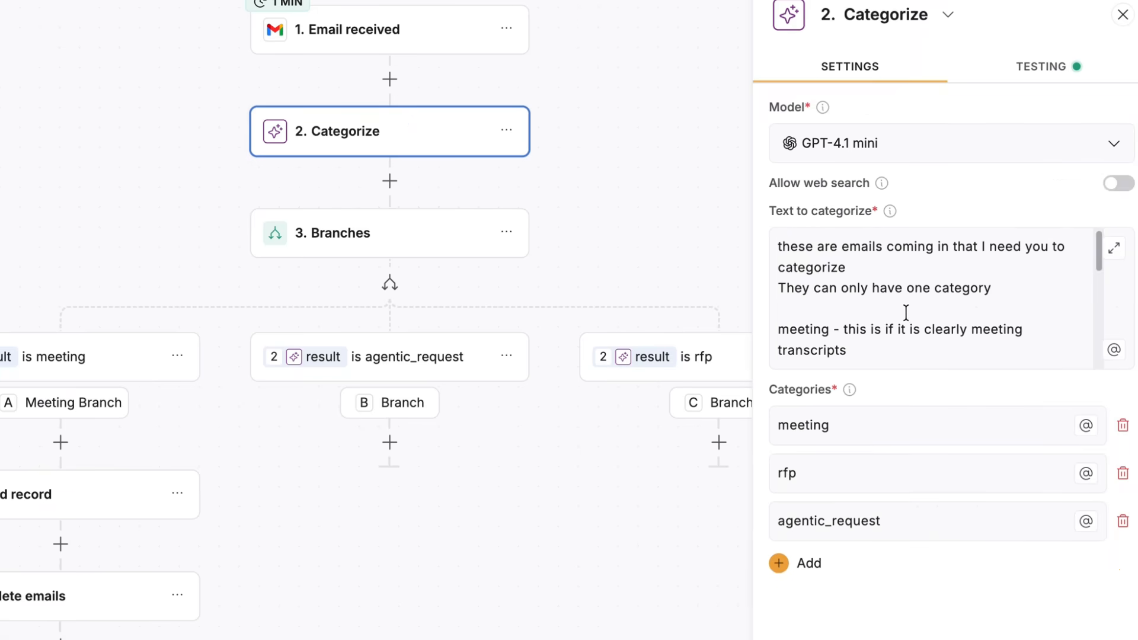
scroll(907, 314, "down", 3)
scroll(907, 315, "down", 5)
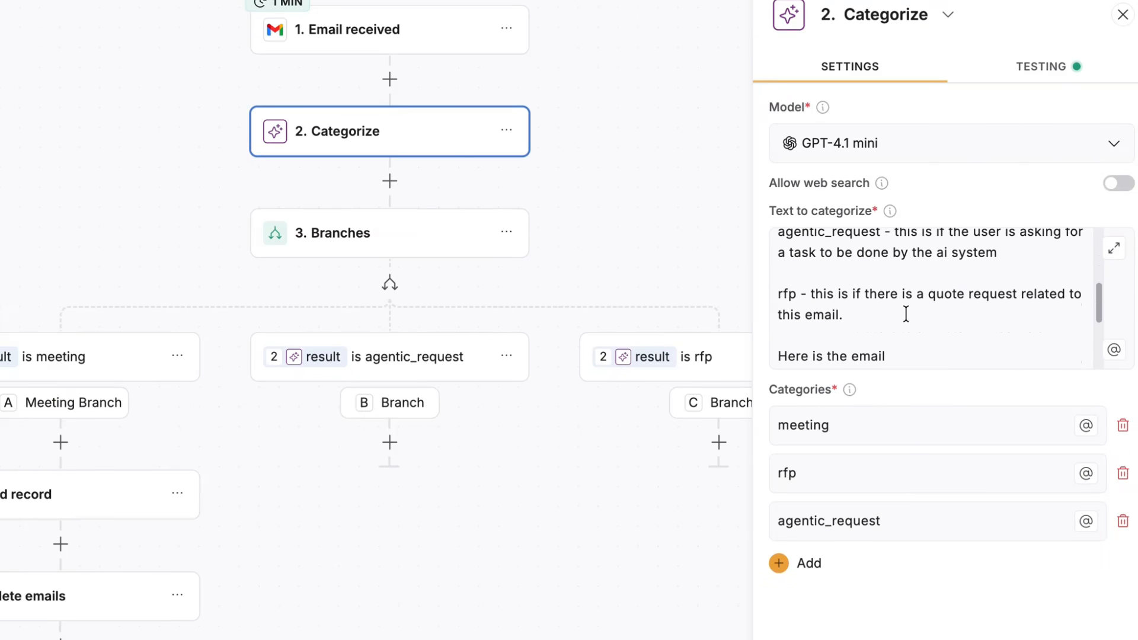
scroll(900, 329, "down", 2)
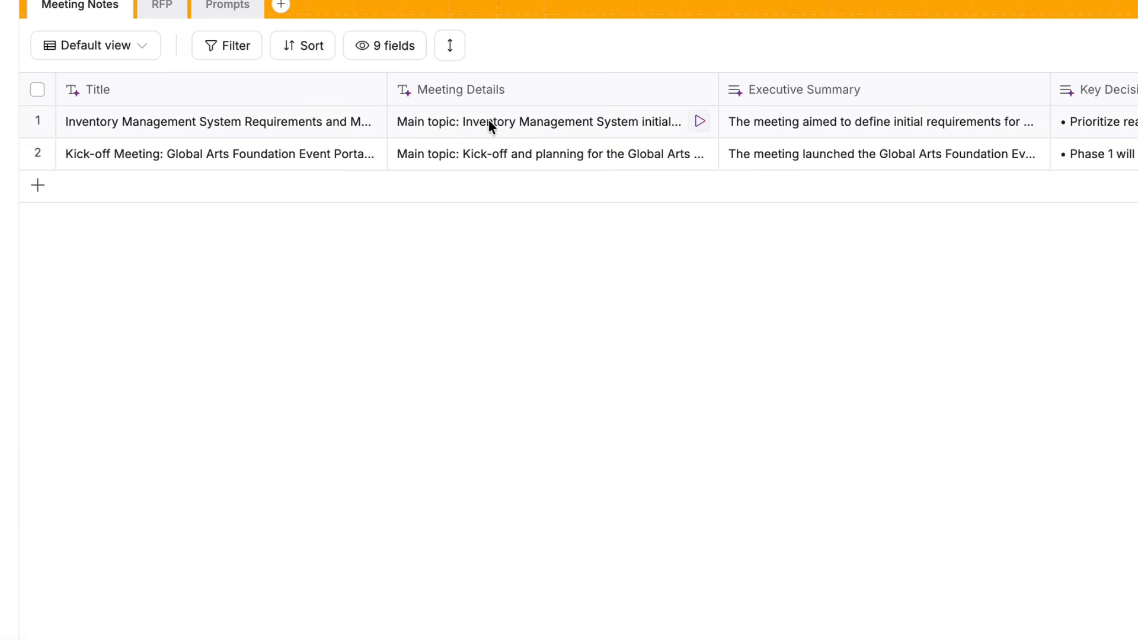
Step: Open the Title field of the Meeting Notes table for editing to inspect its AI settings
left_click(340, 152)
left_click(367, 93)
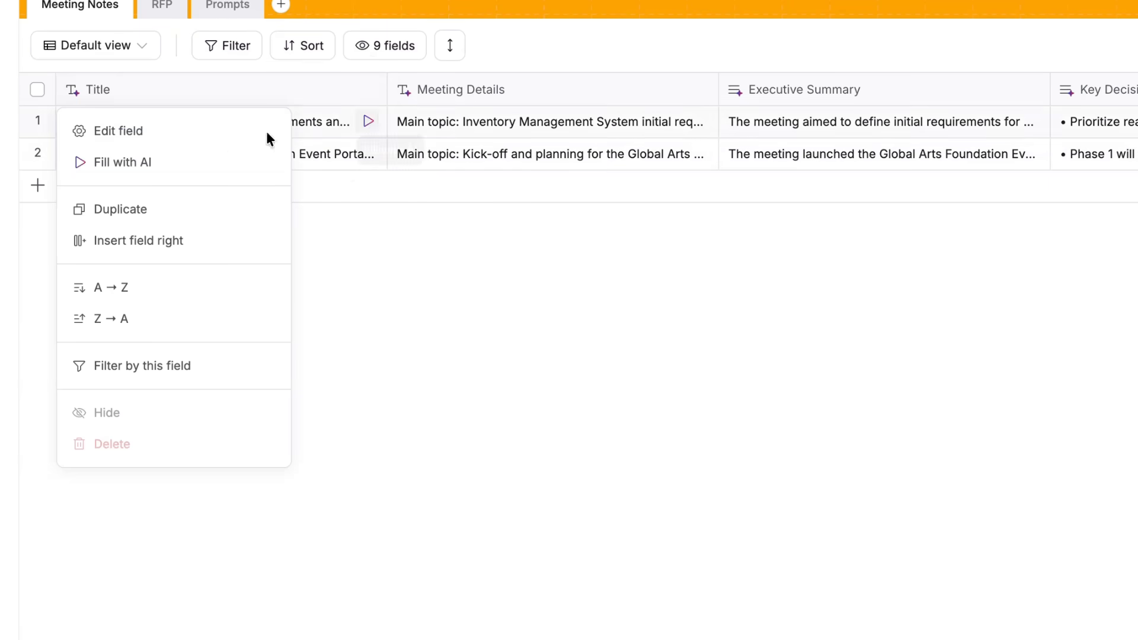
left_click(211, 137)
scroll(167, 483, "down", 2)
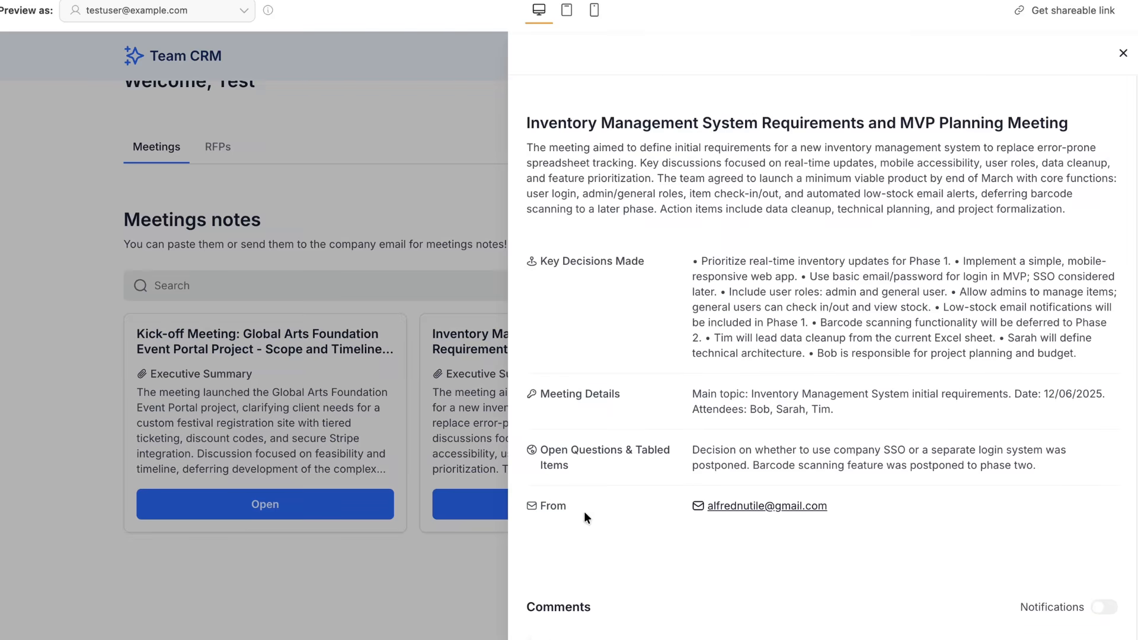
Step: Review the inventory meeting's details in the Team CRM preview, close them and open the Ask AI assistant
scroll(757, 424, "down", 1)
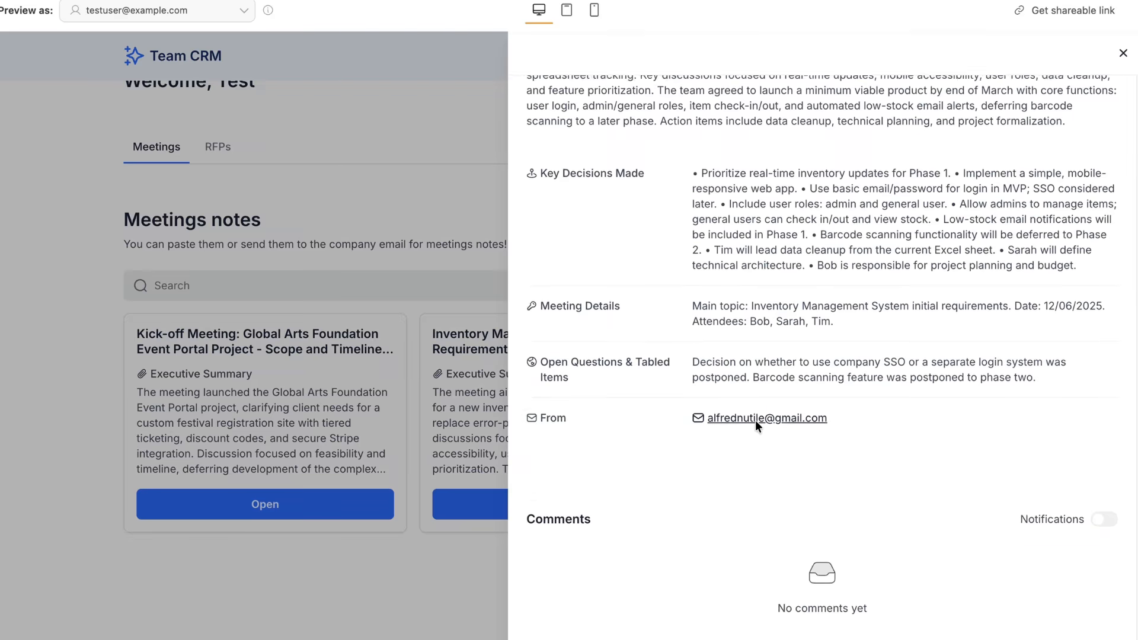
left_click(1123, 53)
left_click(942, 287)
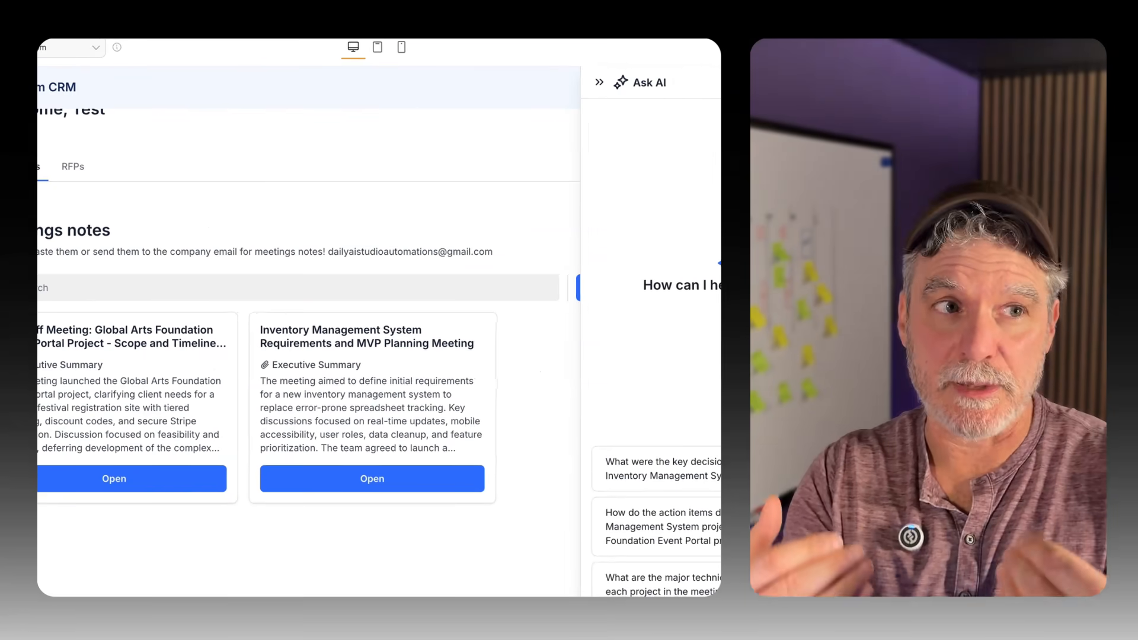
left_click(924, 551)
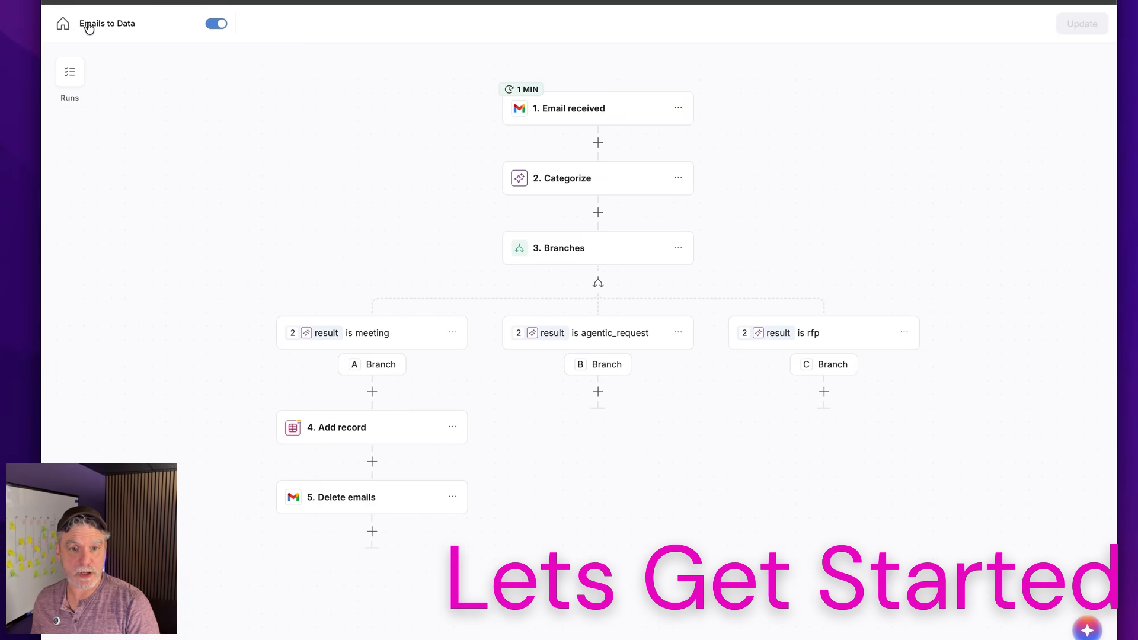
Step: Return to the workflows list and open the Emails to Data workflow
left_click(62, 23)
left_click(90, 134)
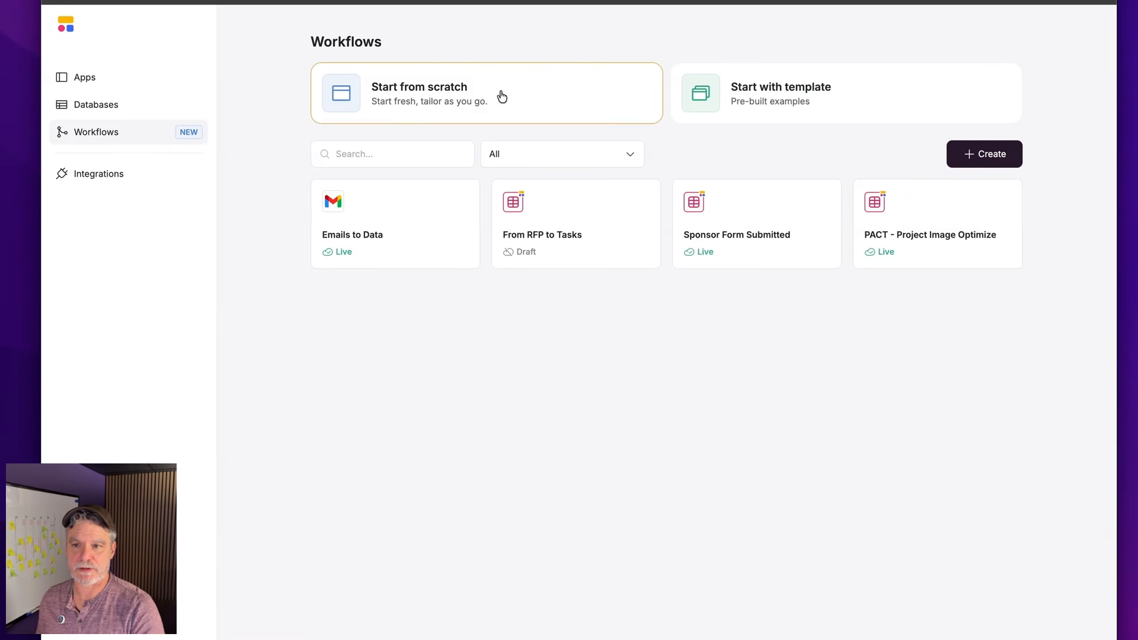
left_click(372, 227)
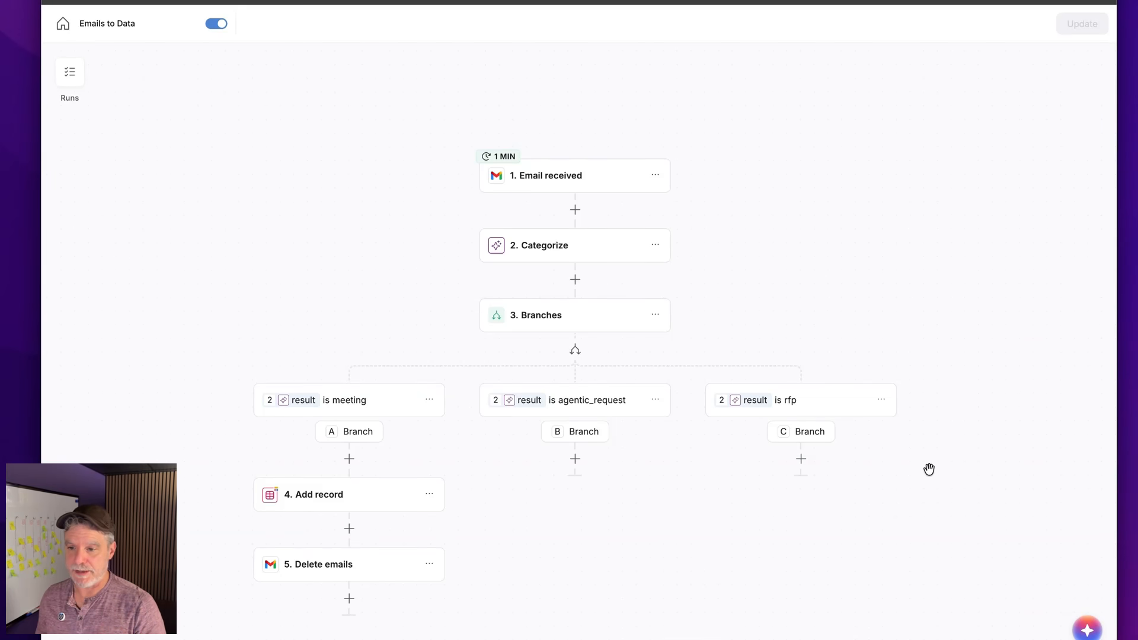
scroll(929, 471, "down", 4)
scroll(928, 473, "up", 1)
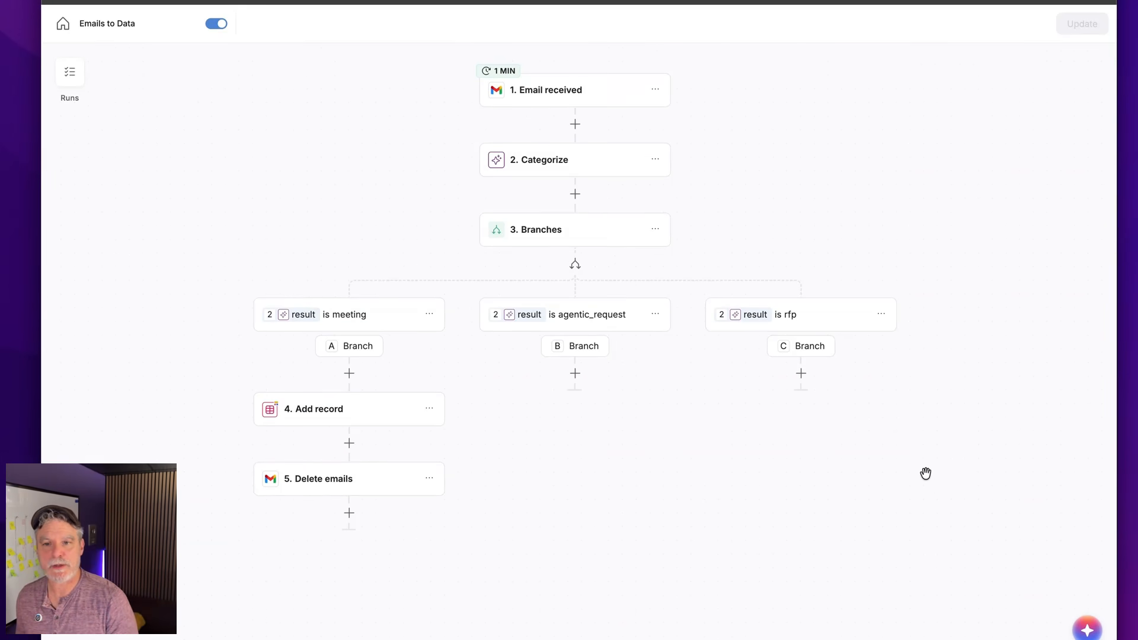
Step: Open the Email received trigger, look through its Gmail label options and set the Label ID to INBOX
left_click(593, 83)
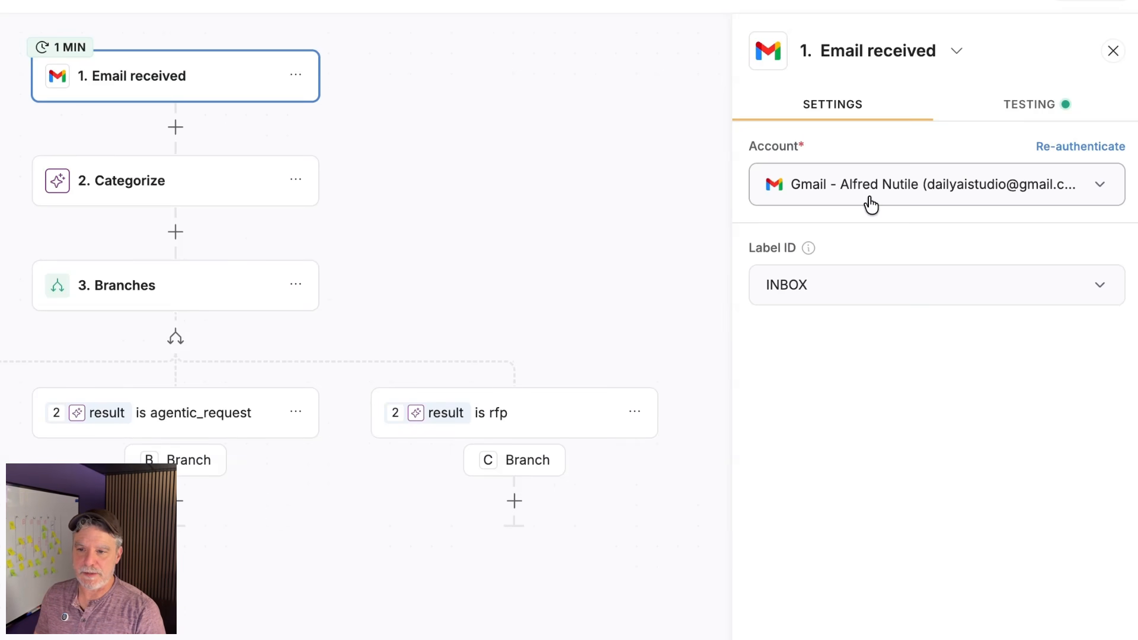
left_click(790, 298)
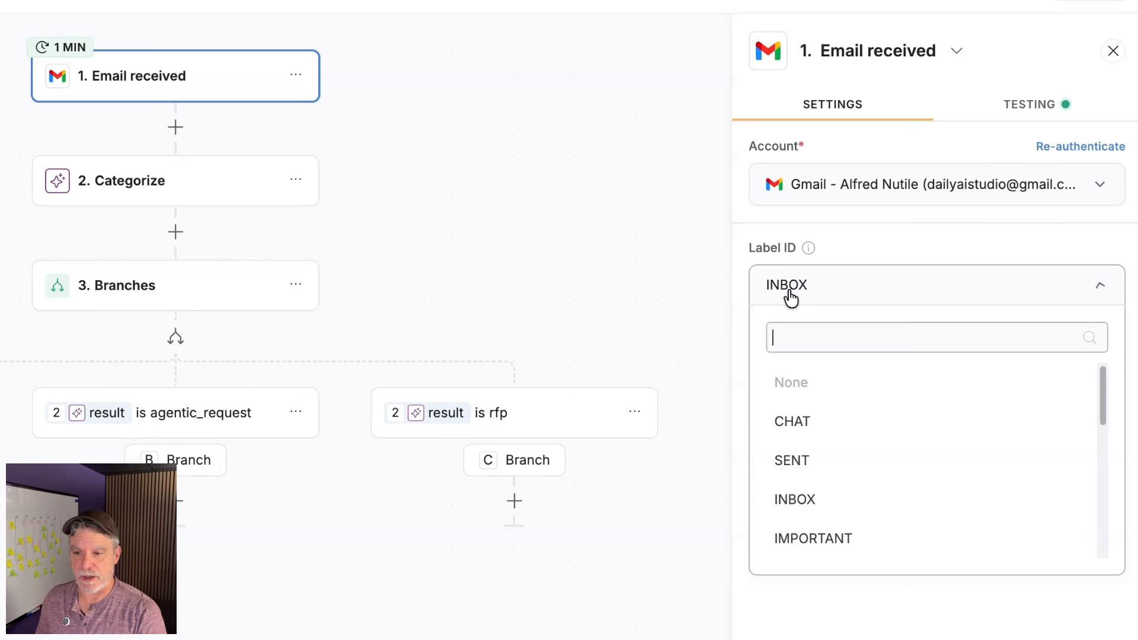
scroll(794, 471, "down", 2)
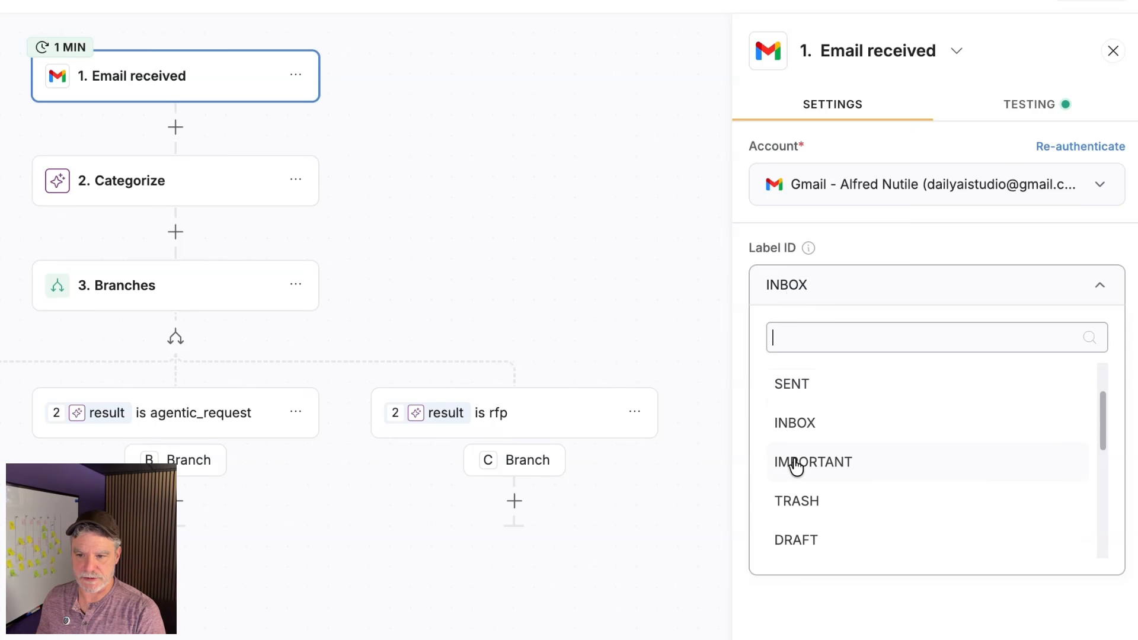
scroll(795, 468, "up", 1)
scroll(794, 459, "up", 1)
left_click(795, 498)
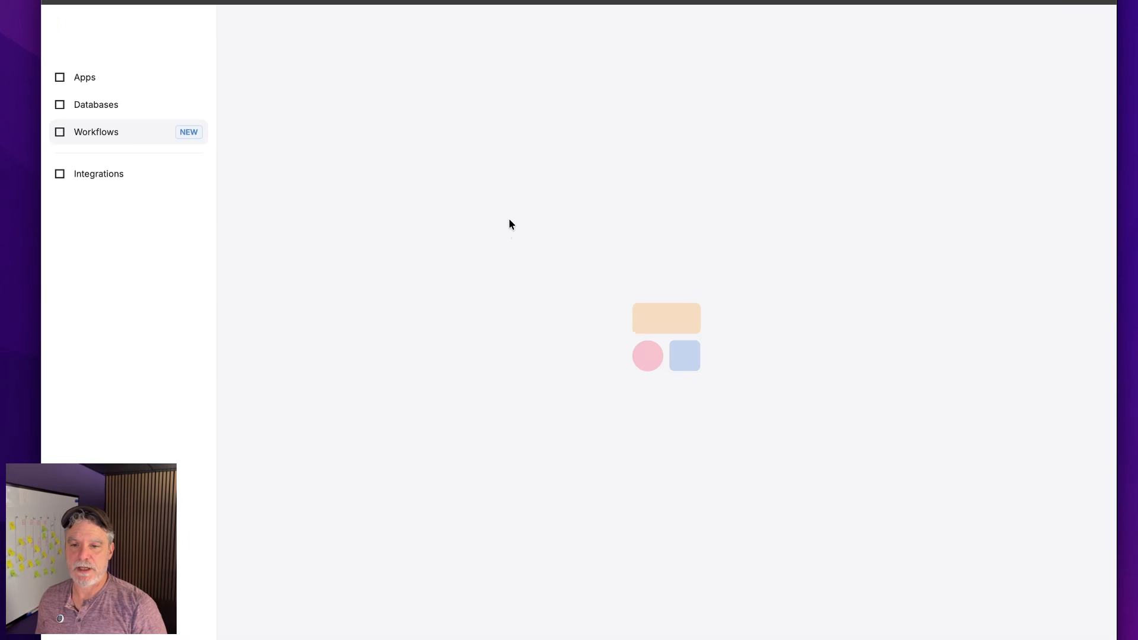
Step: Start a new workflow to view the available triggers, and close the trigger selection without choosing one
left_click(968, 160)
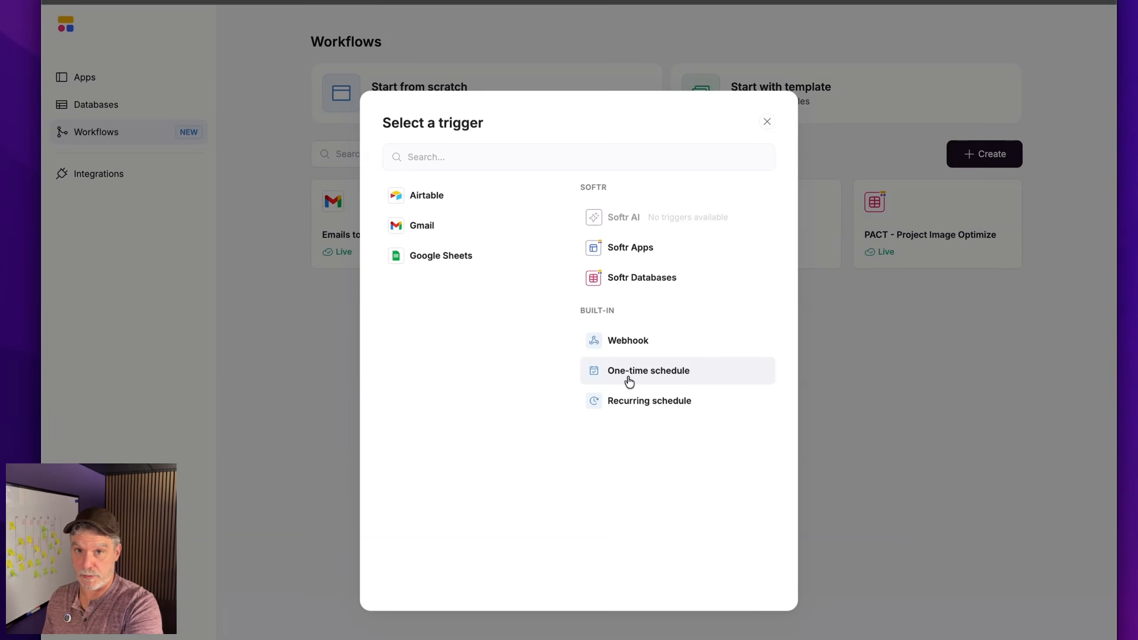
left_click(767, 121)
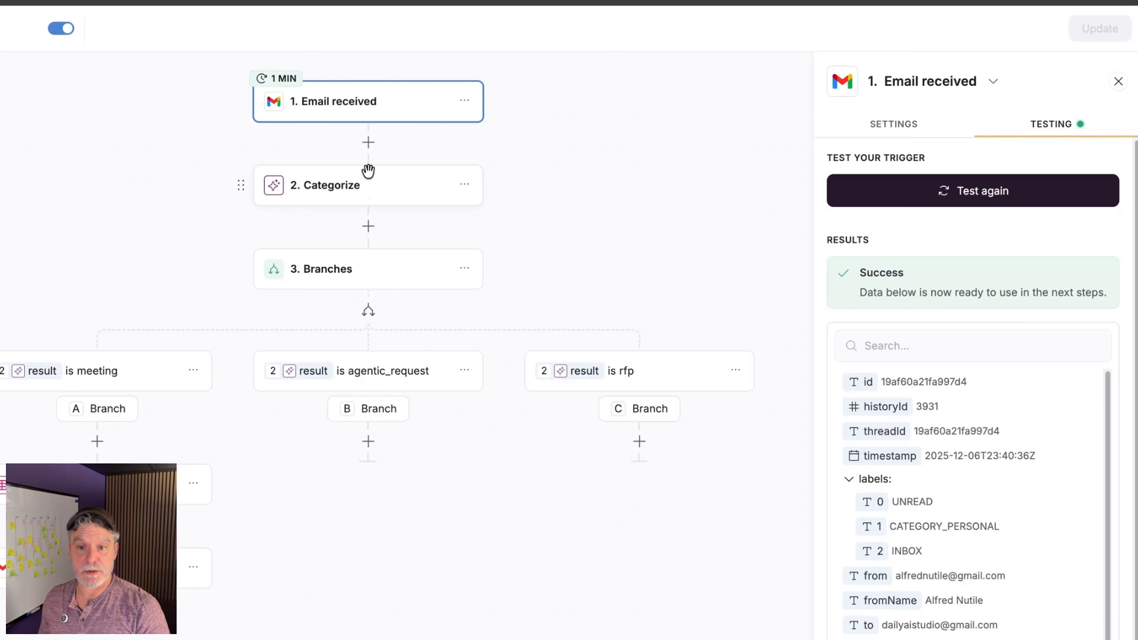
Step: Open the Categorize step and view the Softr AI actions that can be inserted before it, adding none
left_click(374, 187)
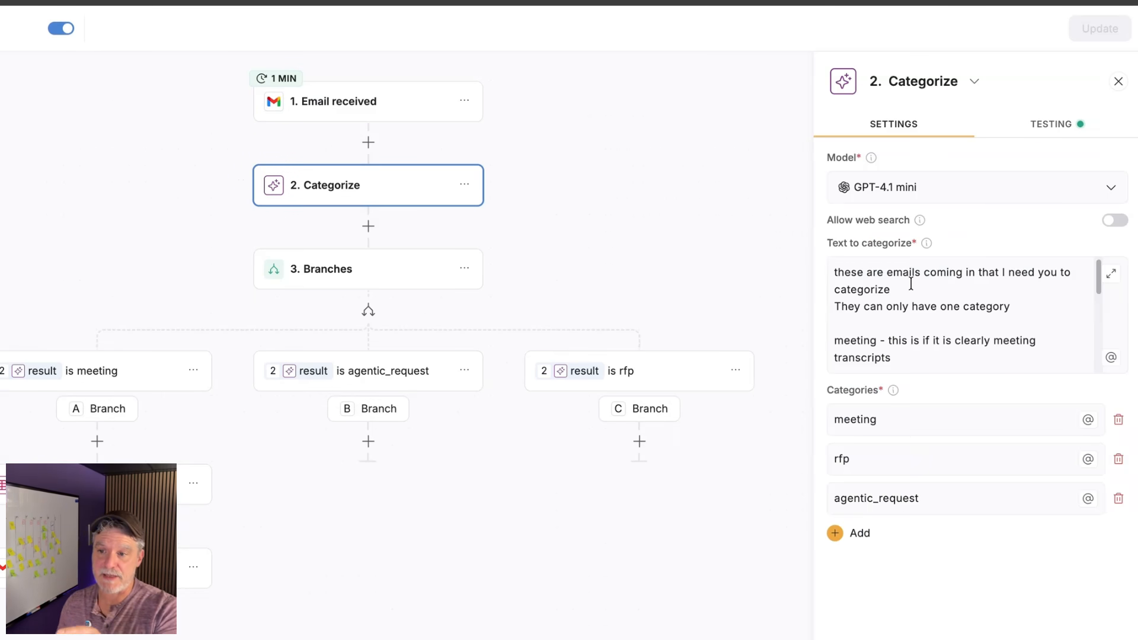
left_click(370, 145)
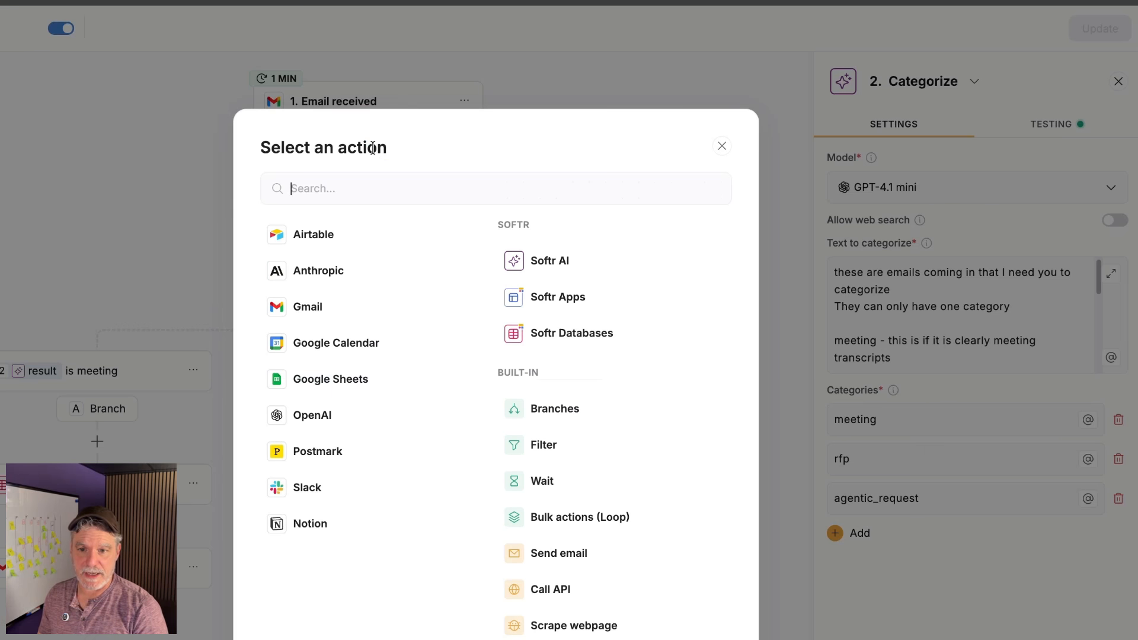
left_click(582, 261)
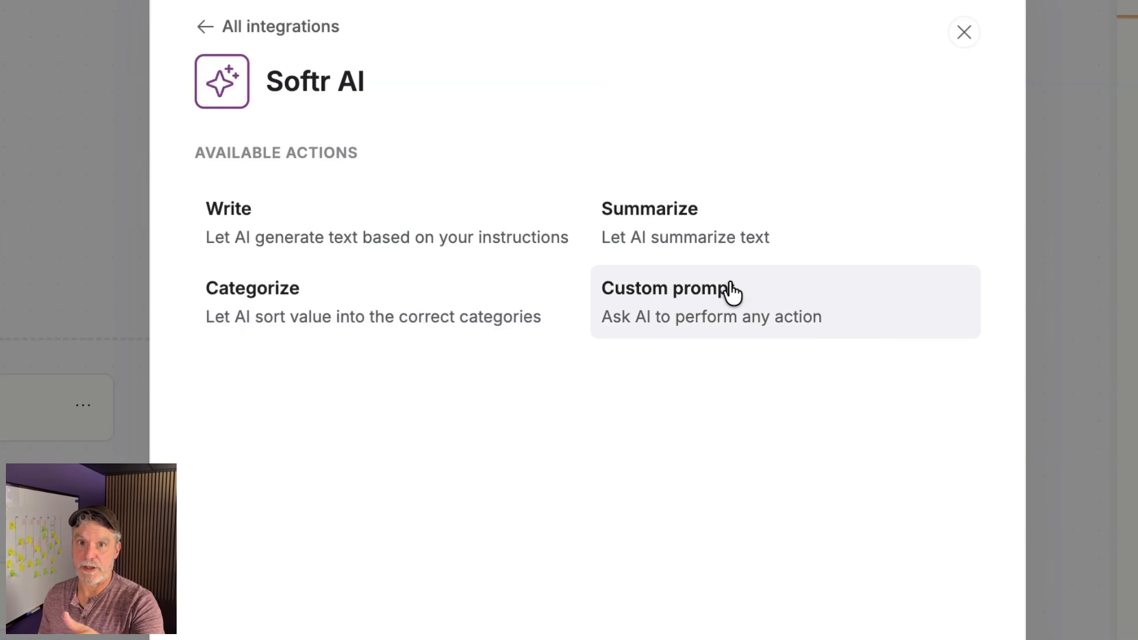
left_click(963, 32)
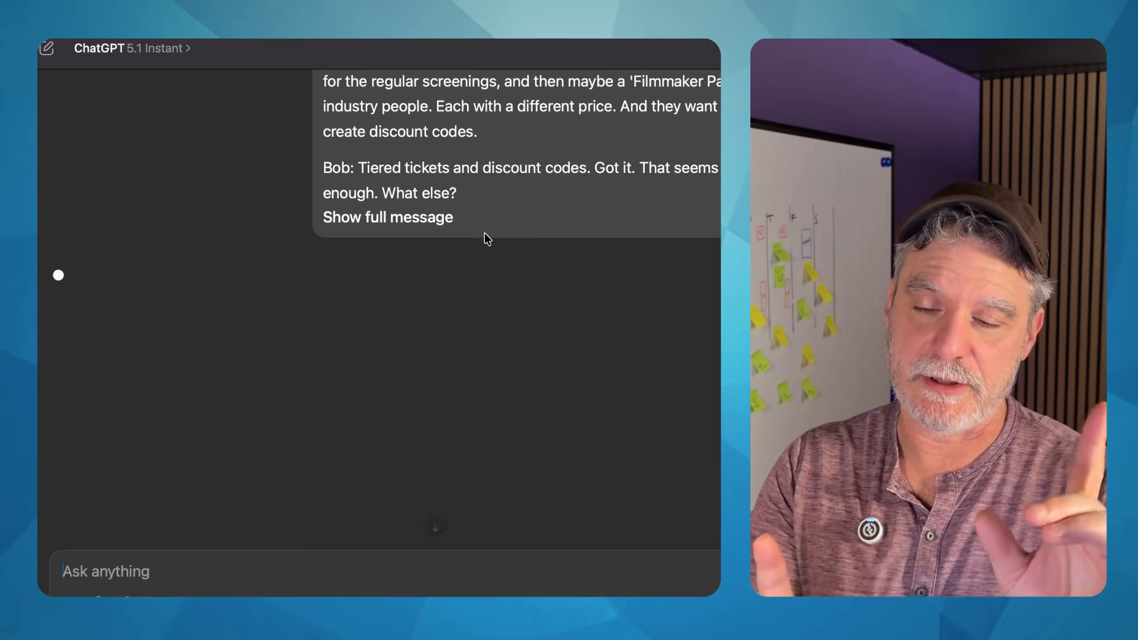
Step: Switch to ChatGPT and examine the categorization prompt with the pasted meeting transcript and the reply
scroll(484, 243, "up", 15)
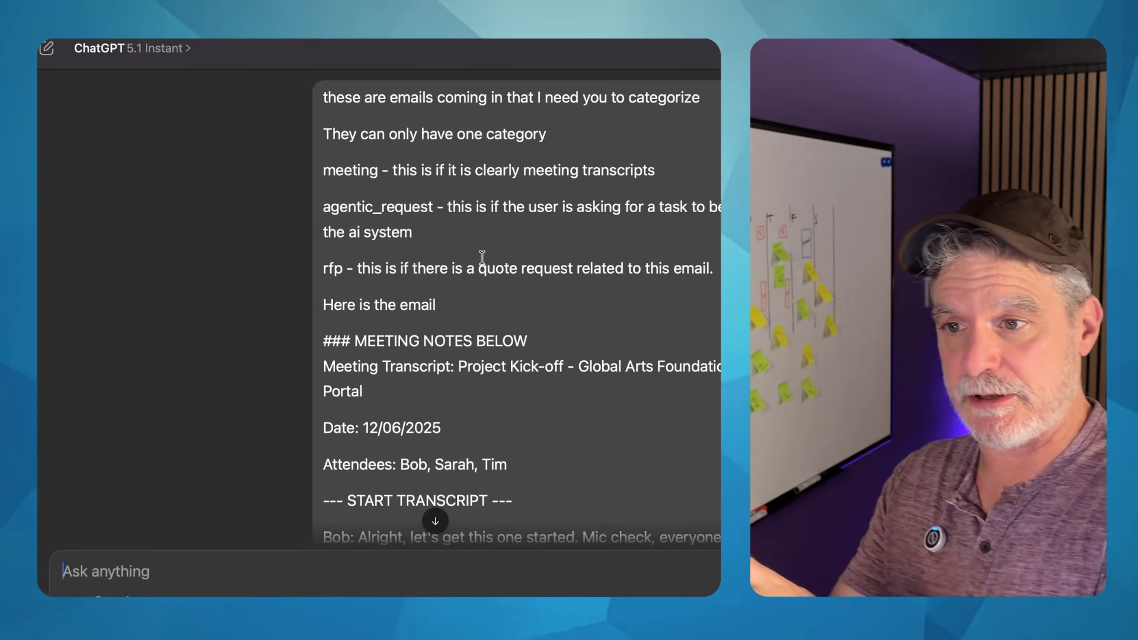
scroll(481, 257, "down", 15)
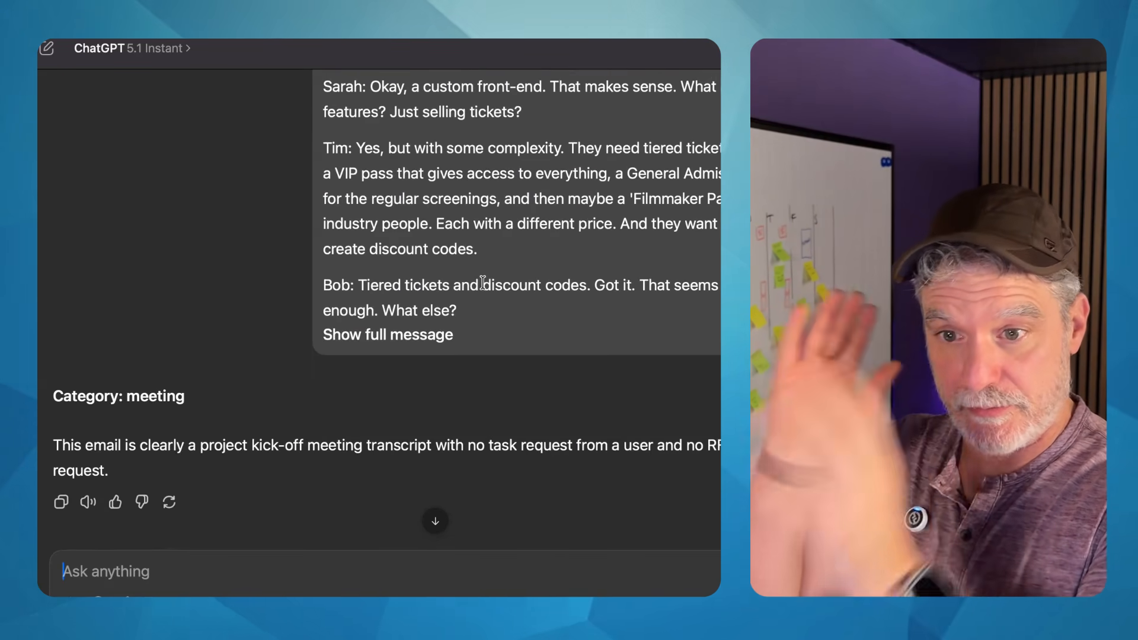
scroll(483, 283, "down", 3)
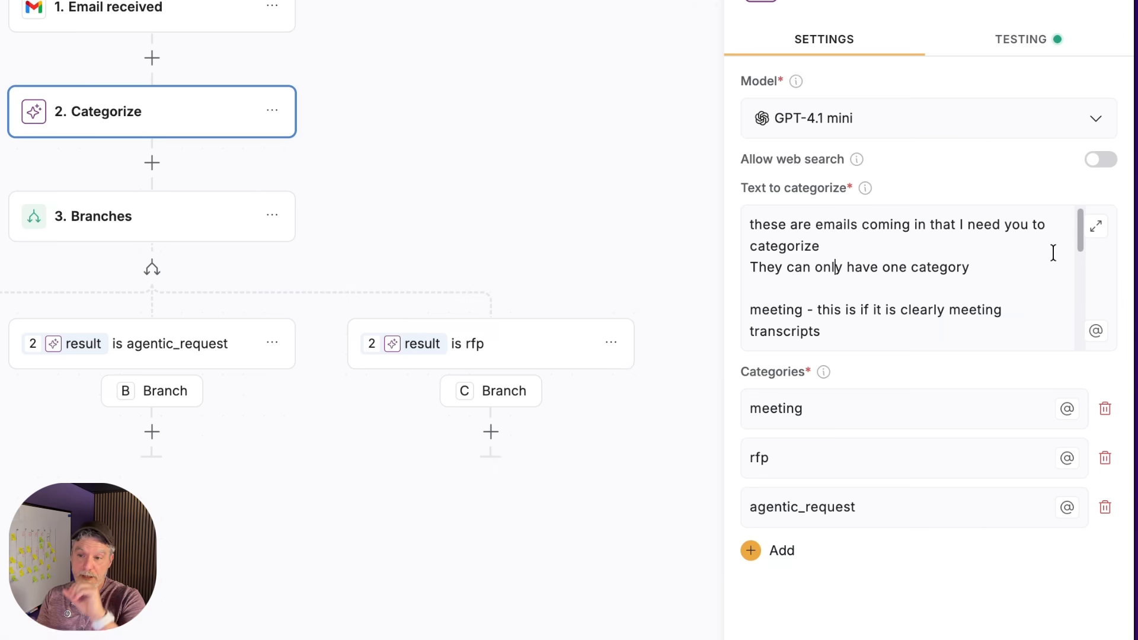
Step: Switch back to the Softr workflow and read the Categorize prompt's category definitions and its email subject and body variables
scroll(959, 280, "down", 2)
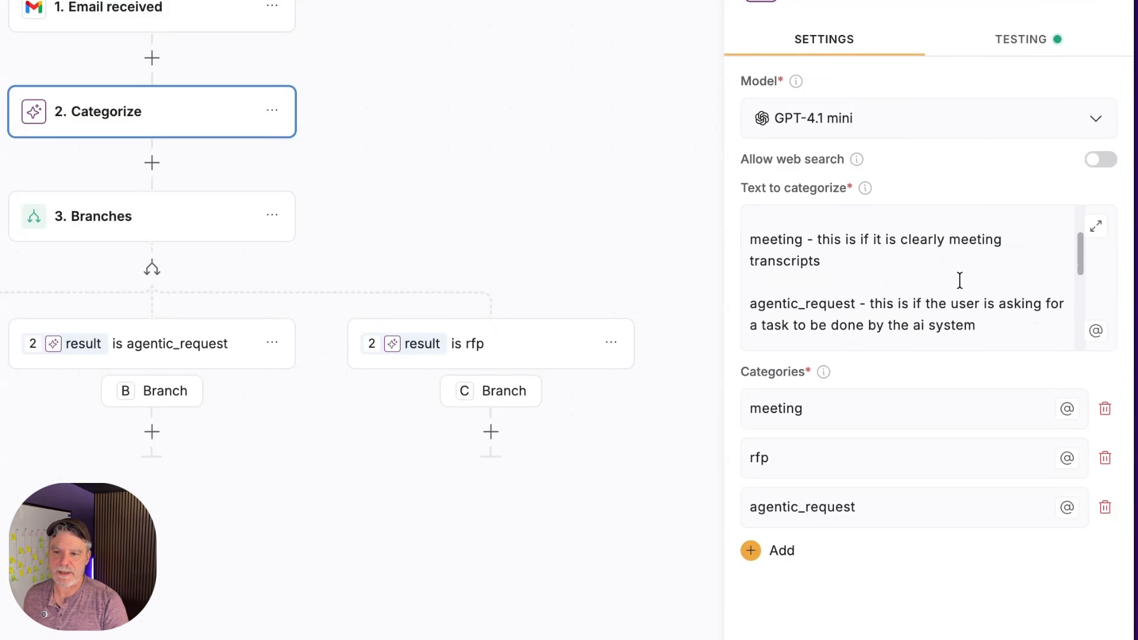
scroll(959, 281, "down", 3)
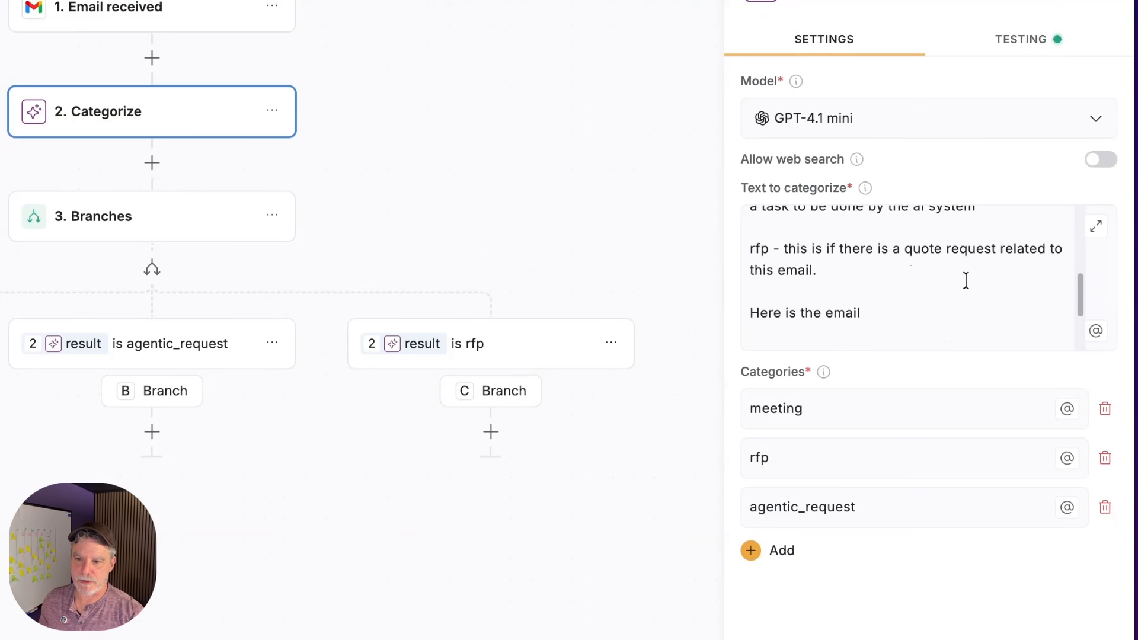
scroll(965, 280, "down", 2)
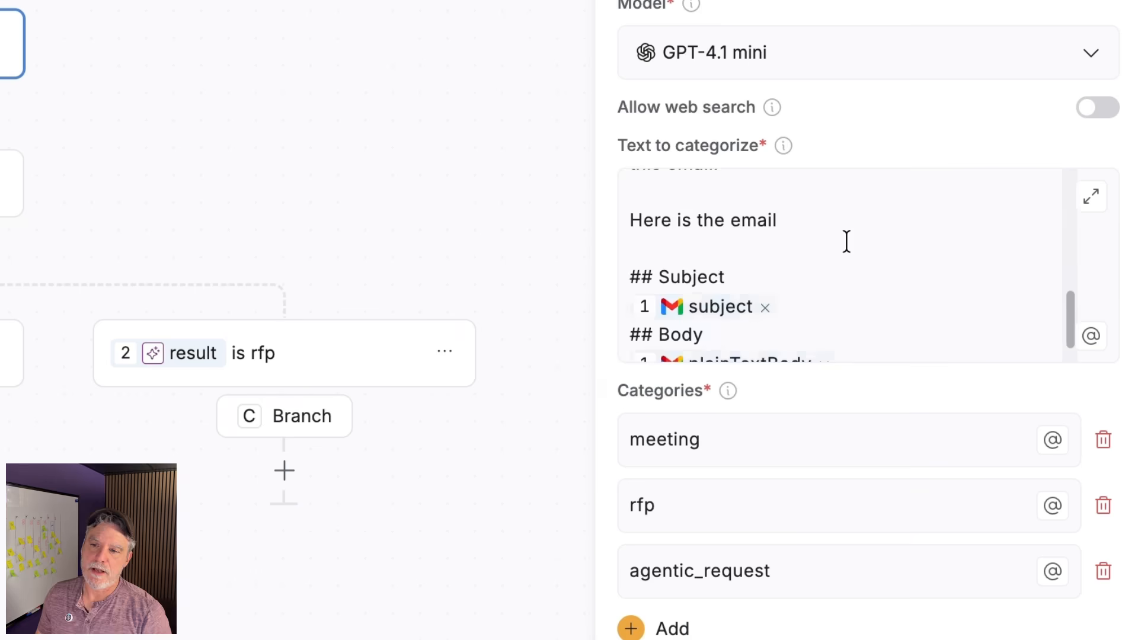
scroll(851, 234, "up", 5)
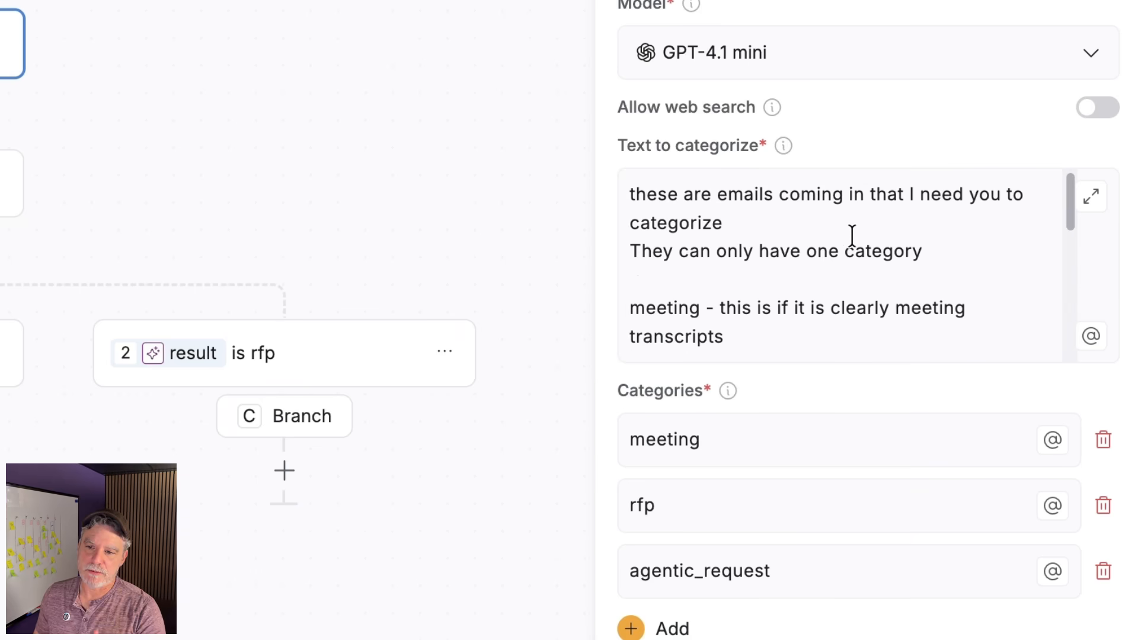
scroll(855, 237, "down", 3)
scroll(879, 261, "down", 5)
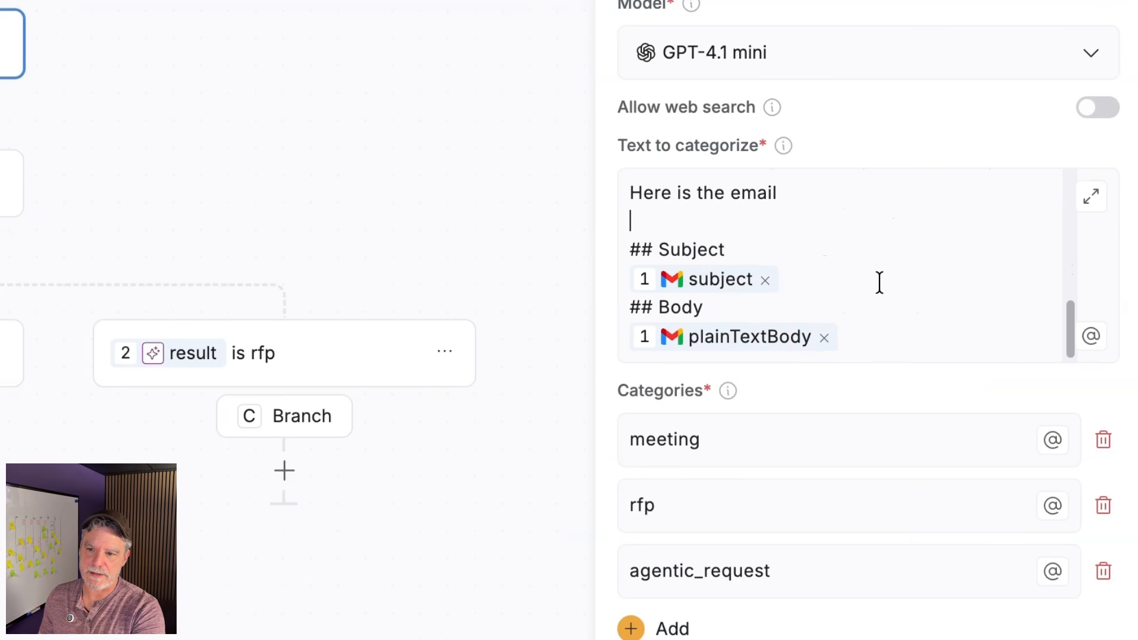
Step: Add a blank line under the Subject heading in the categorization prompt and browse the insertable Email received data
left_click(867, 240)
key("Return")
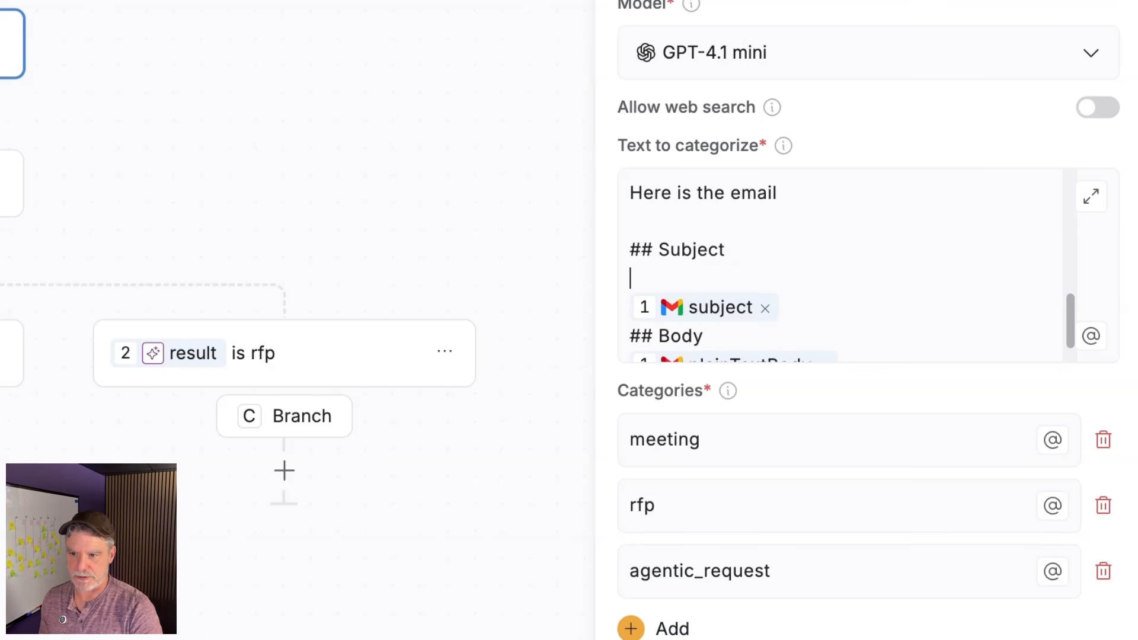
left_click(1093, 336)
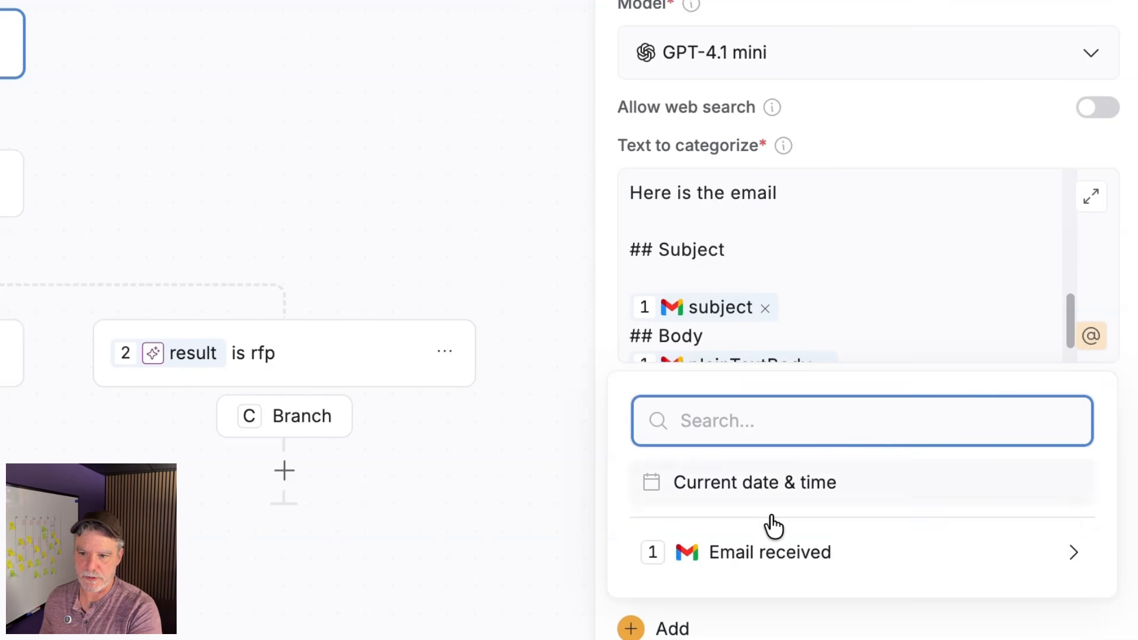
left_click(769, 560)
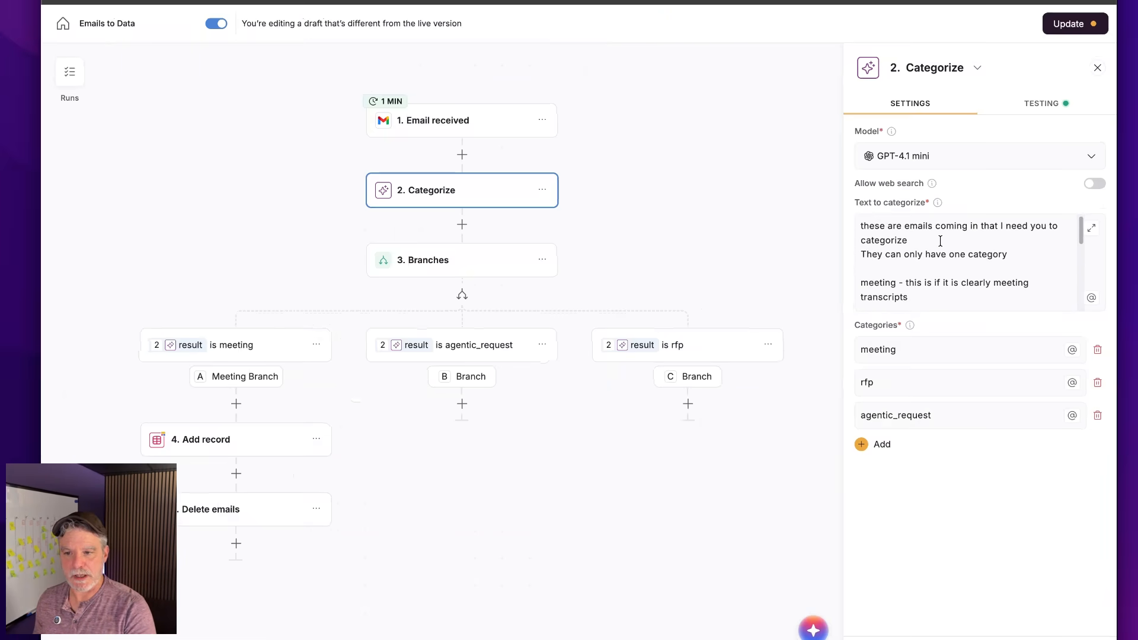
Step: Reread the edited categorization prompt down to the email subject and body variables
scroll(788, 223, "down", 1)
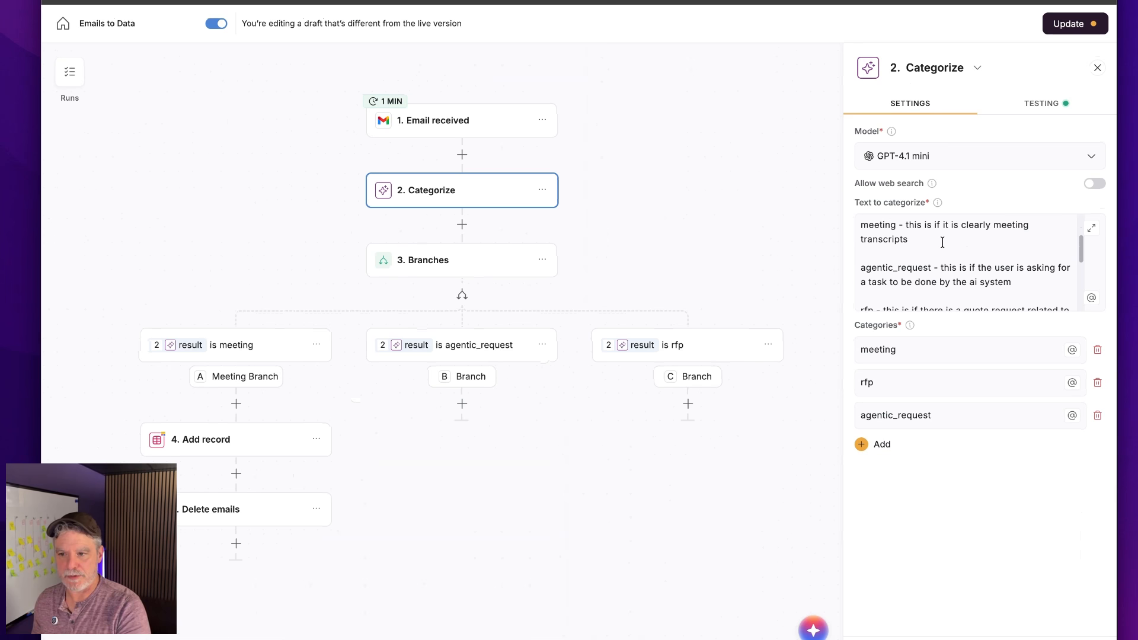
scroll(943, 242, "down", 5)
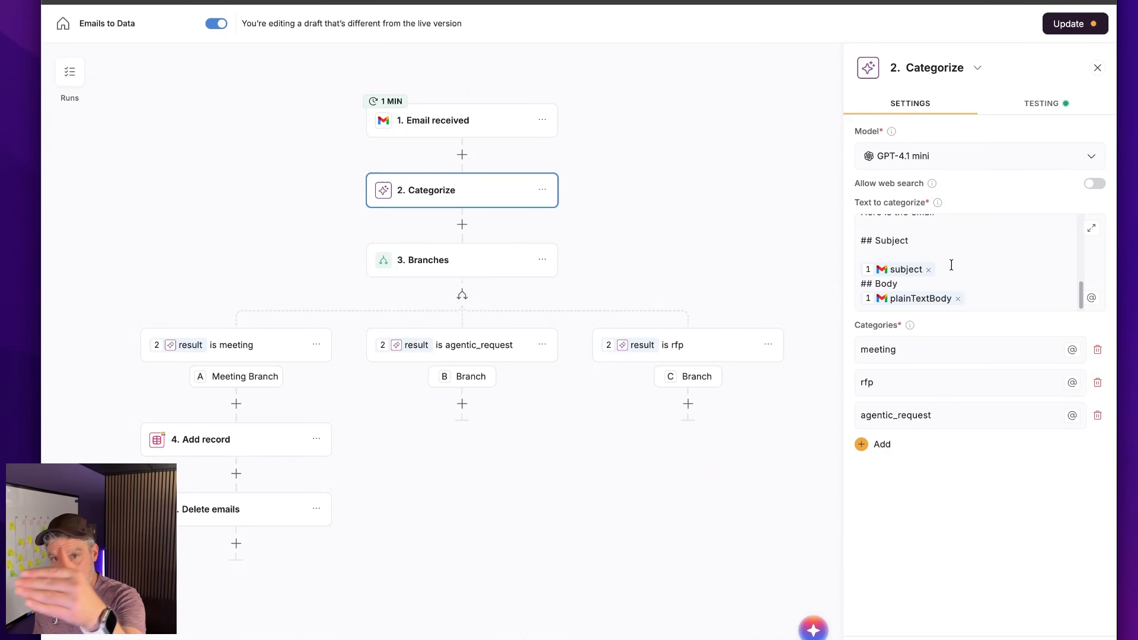
left_click(949, 266)
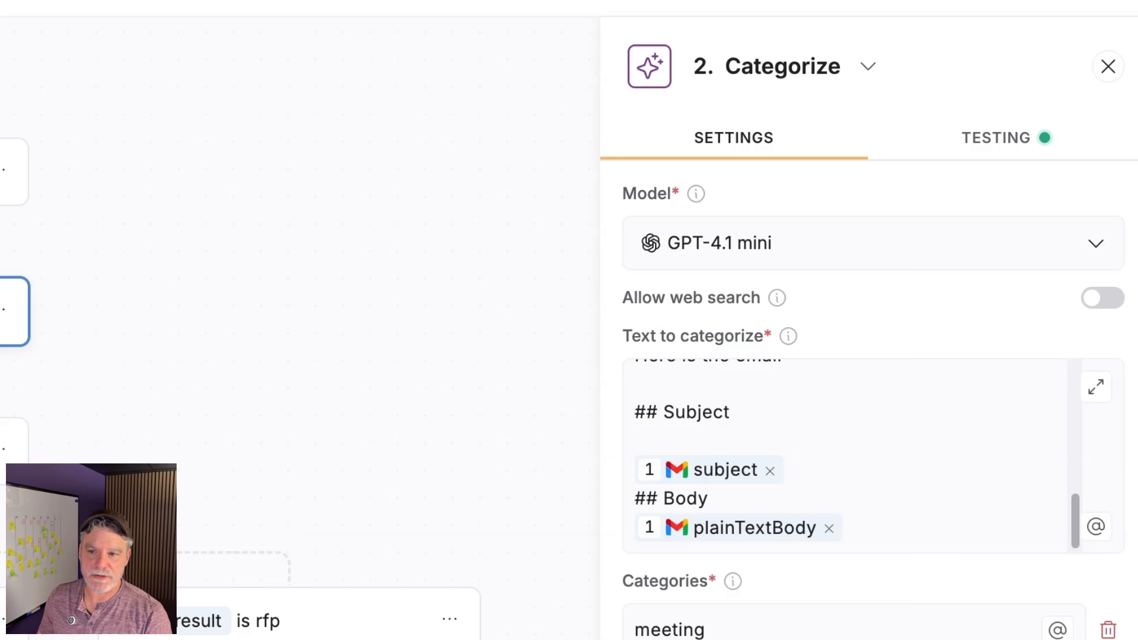
Step: Review the Categorize step's test result, and examine the settings of the Branches step
left_click(1003, 137)
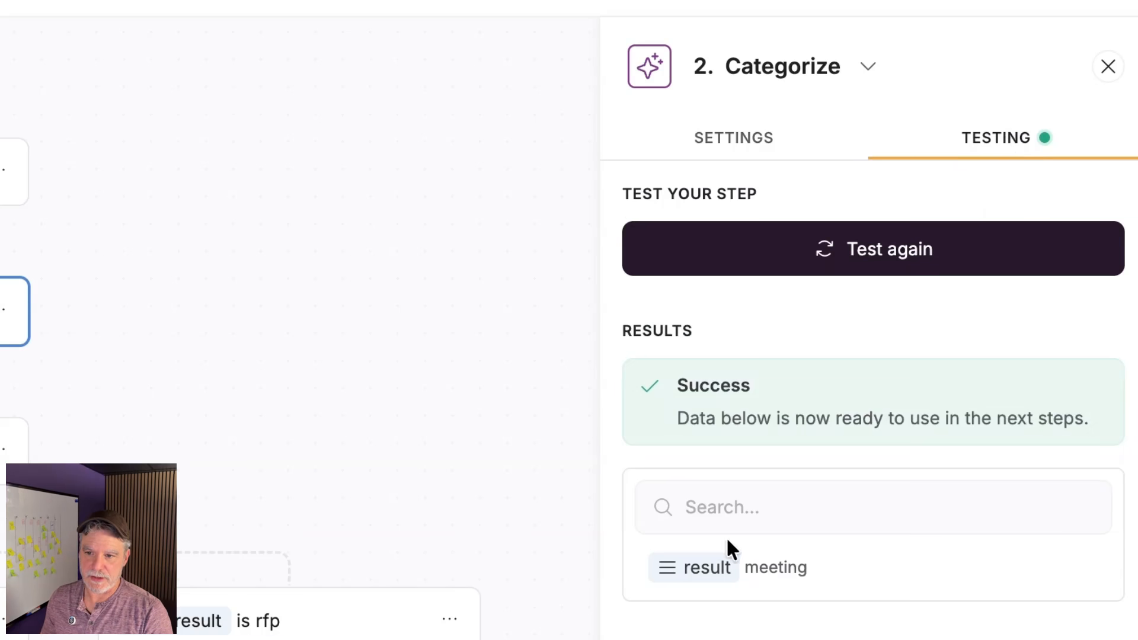
left_click(761, 274)
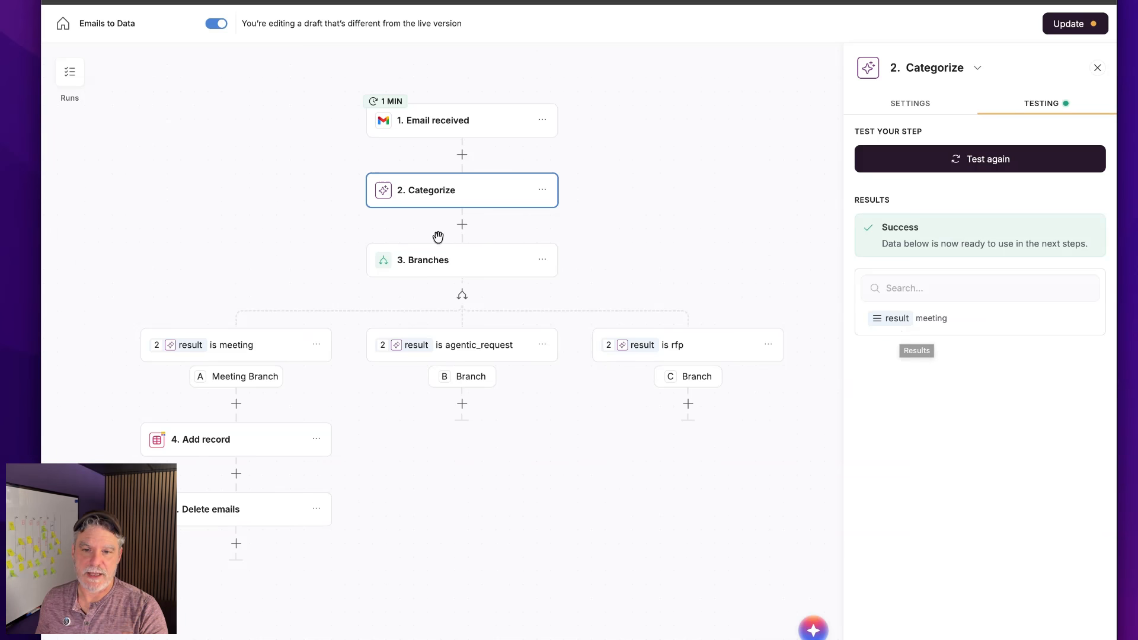
left_click(421, 261)
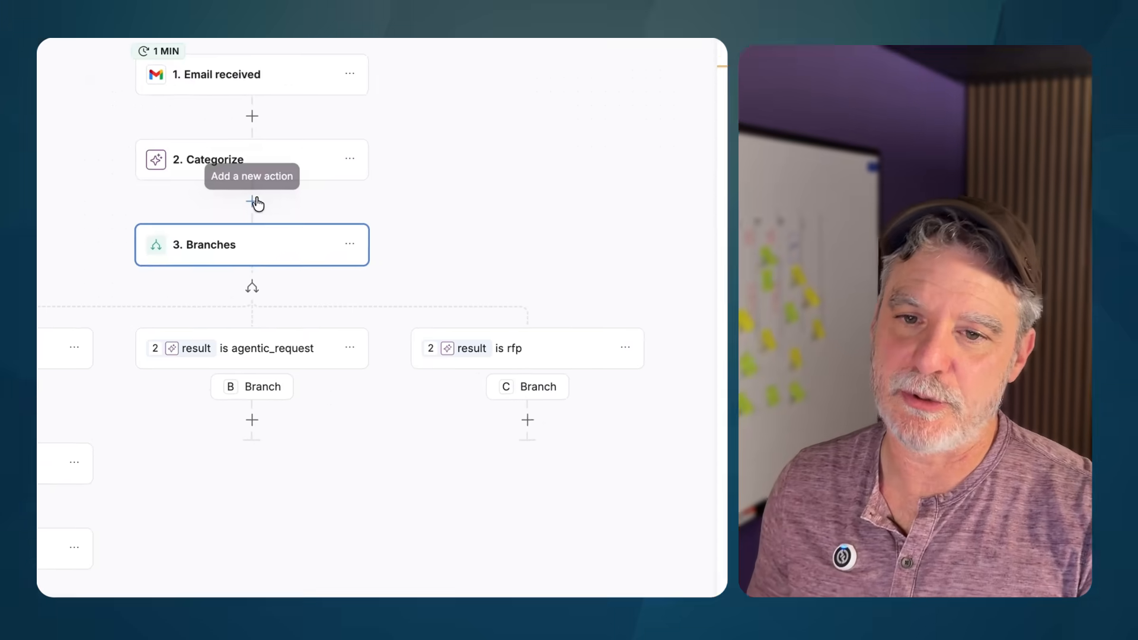
left_click(252, 202)
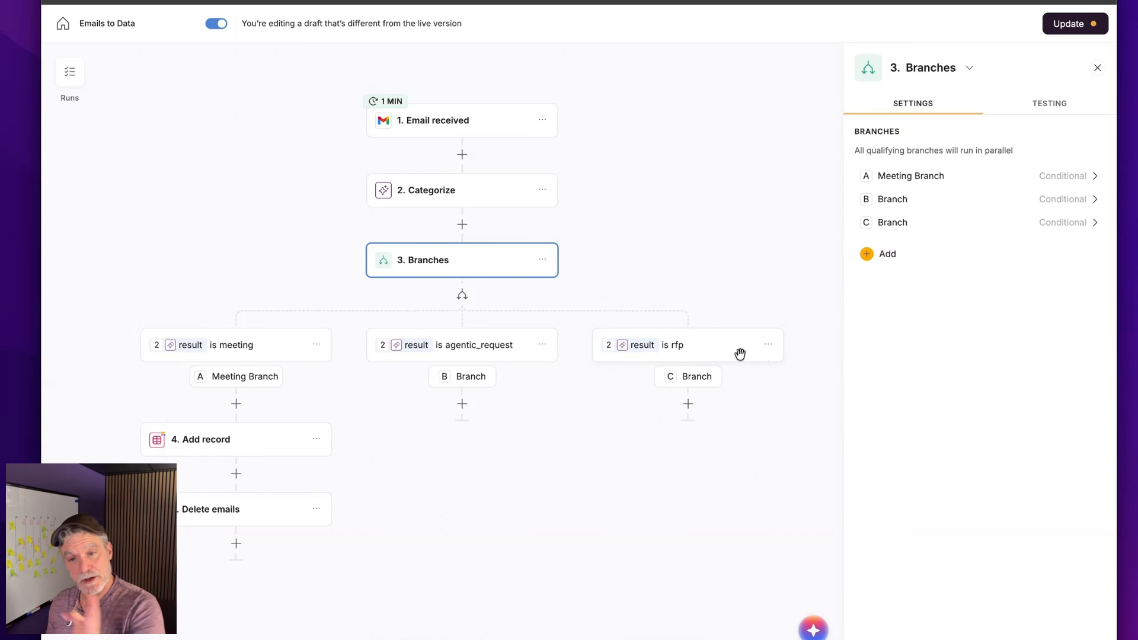
Step: Reselect the Categorize result as the Meeting Branch condition's source and set the condition to is "meeting"
left_click(232, 344)
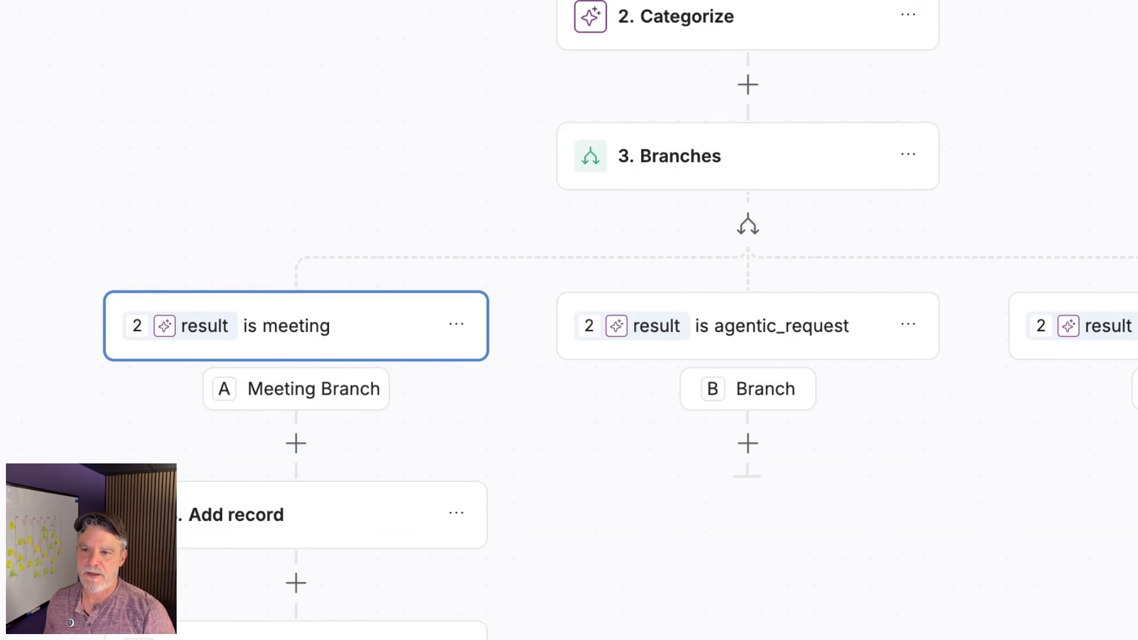
left_click(951, 122)
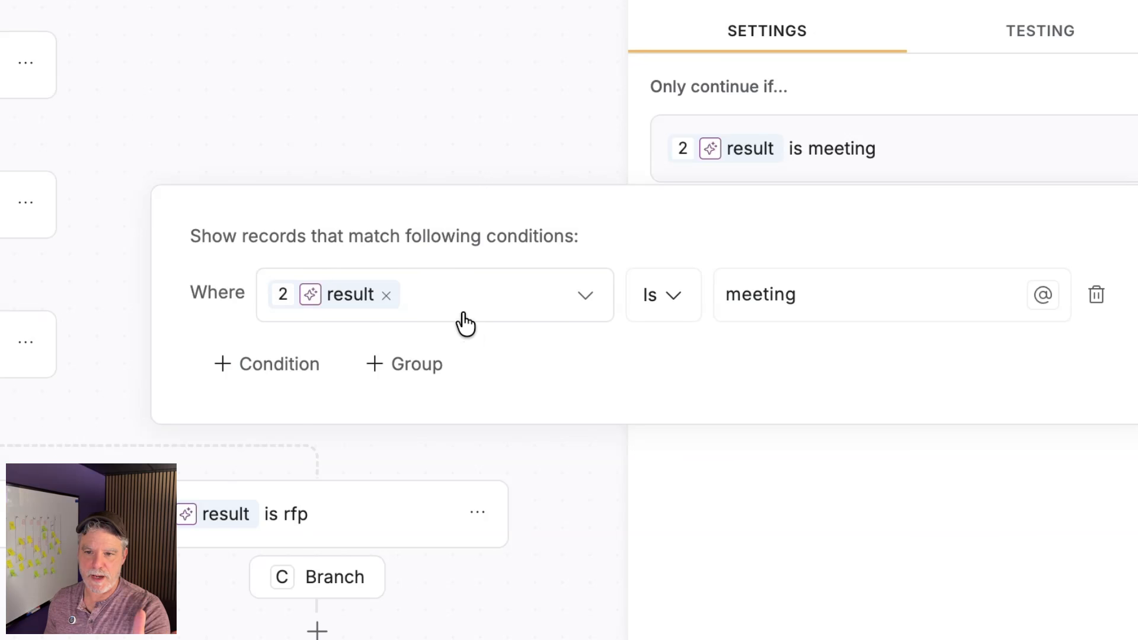
left_click(472, 302)
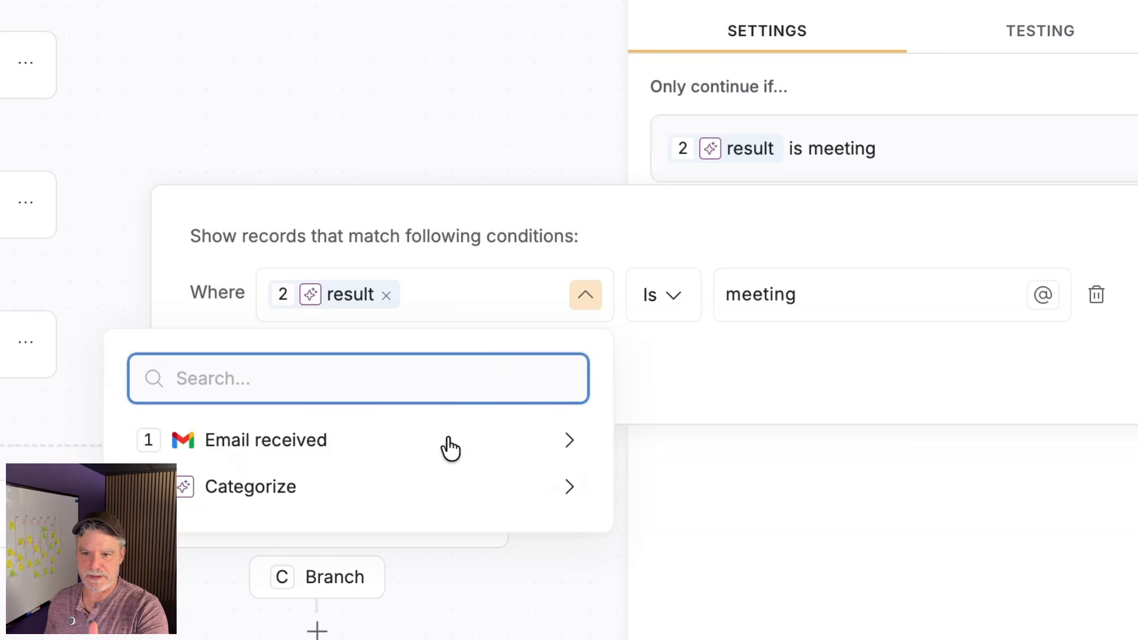
left_click(442, 497)
left_click(182, 491)
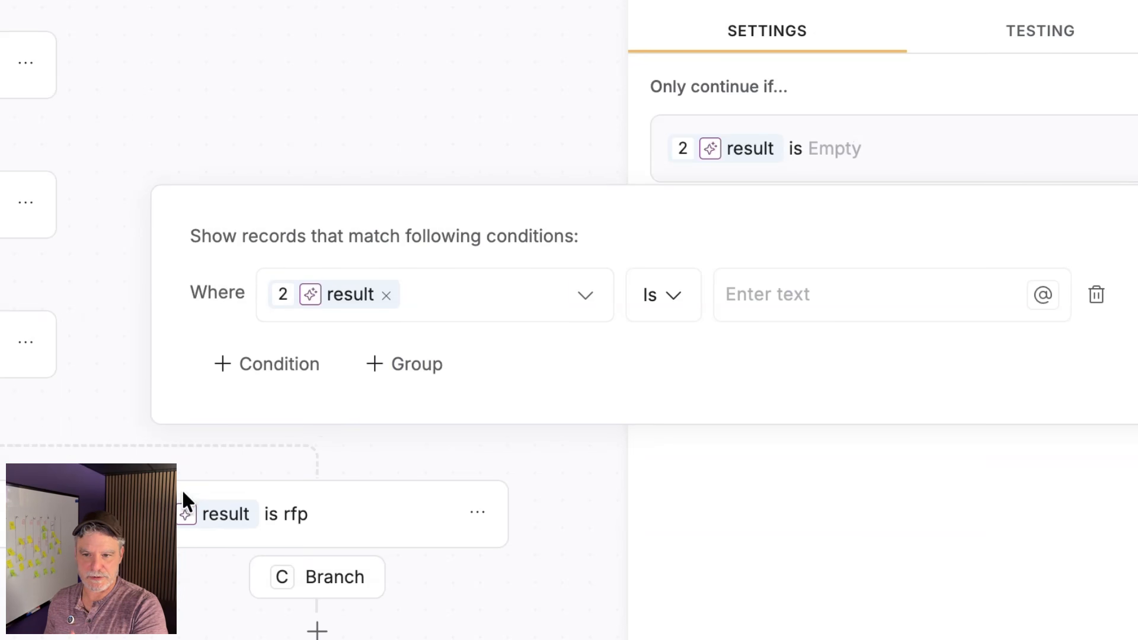
type("meeting")
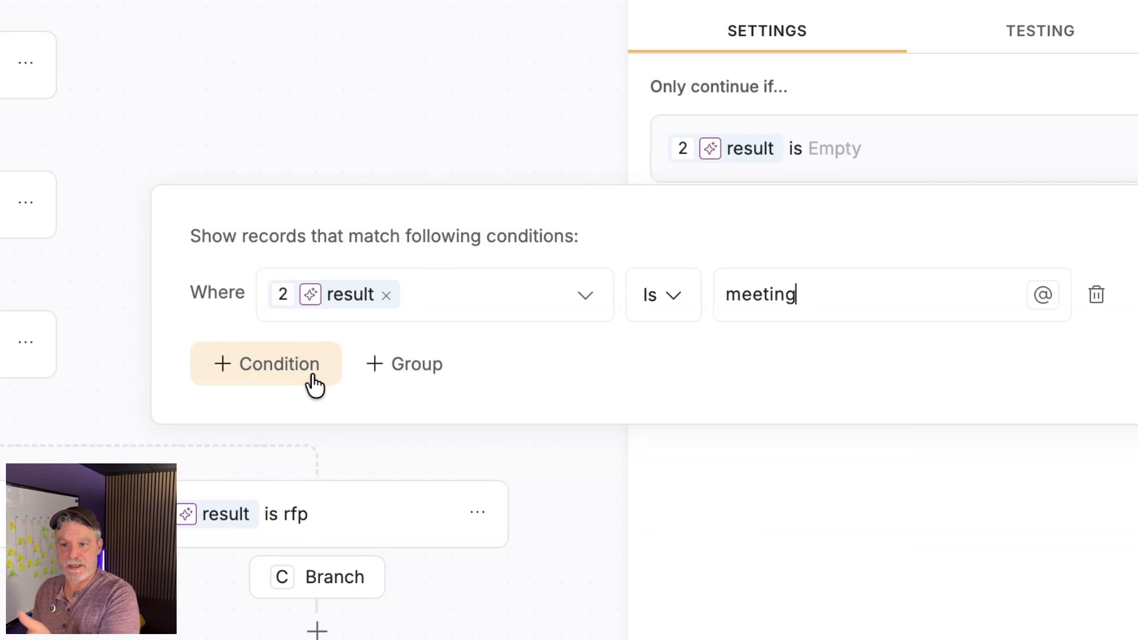
left_click(300, 438)
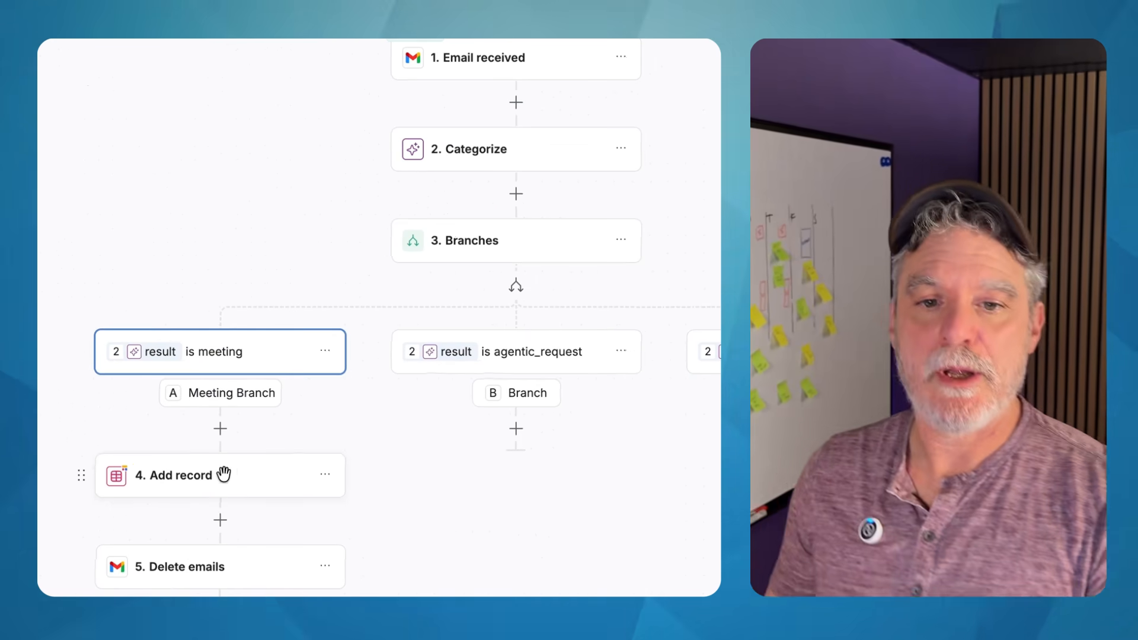
Step: Examine the Meeting Branch's Add record step and browse the Softr Databases actions that can be inserted before it
left_click(237, 442)
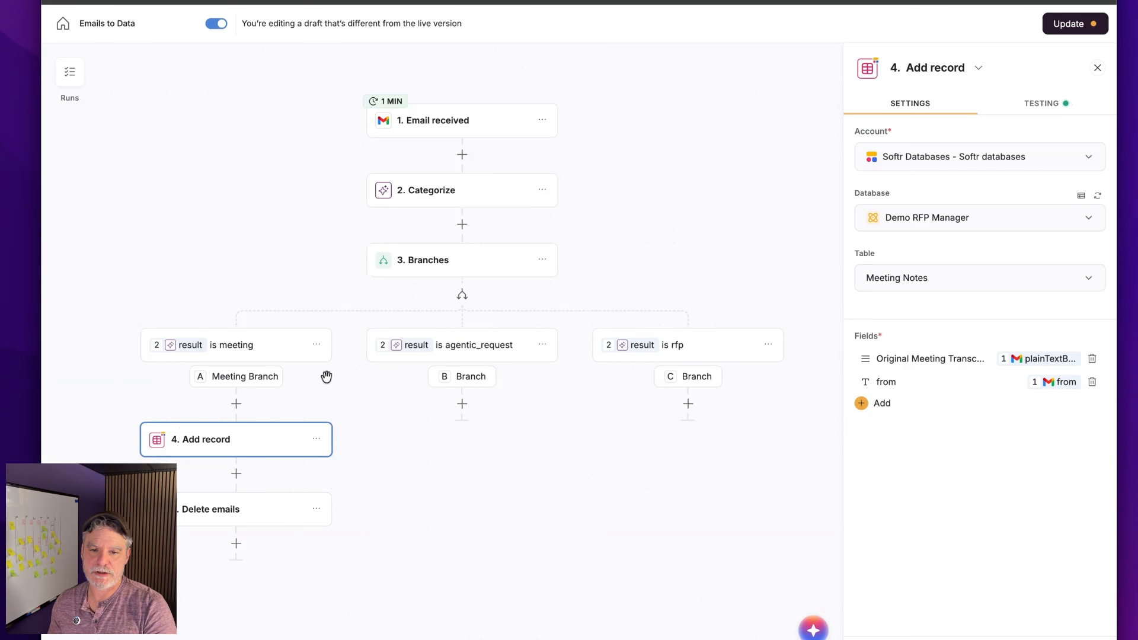
left_click(236, 404)
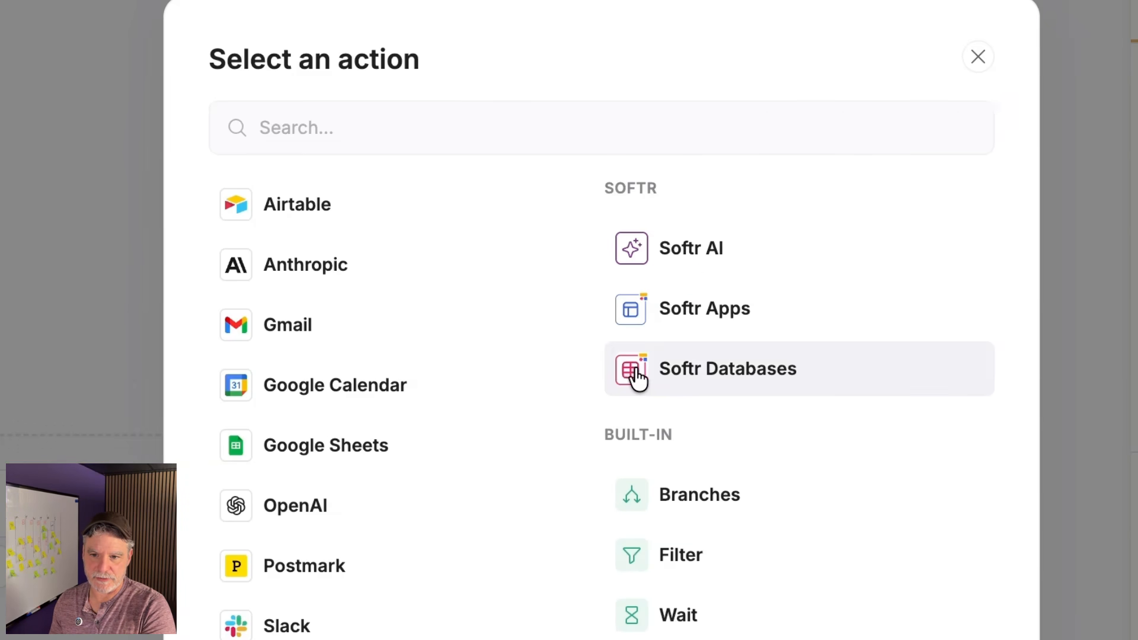
left_click(637, 378)
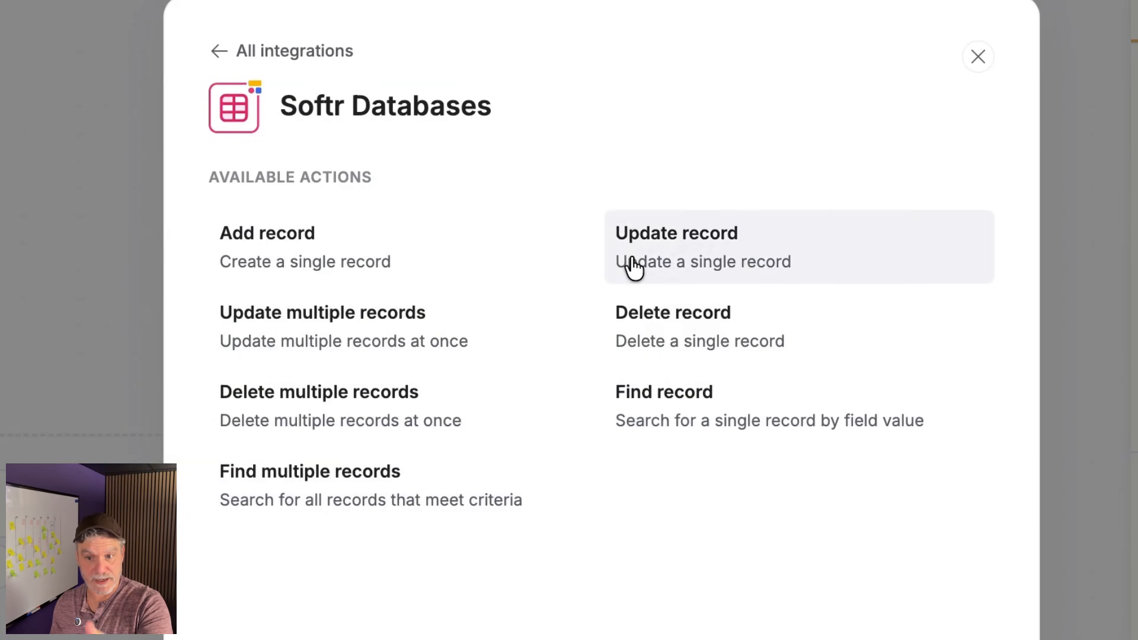
left_click(986, 72)
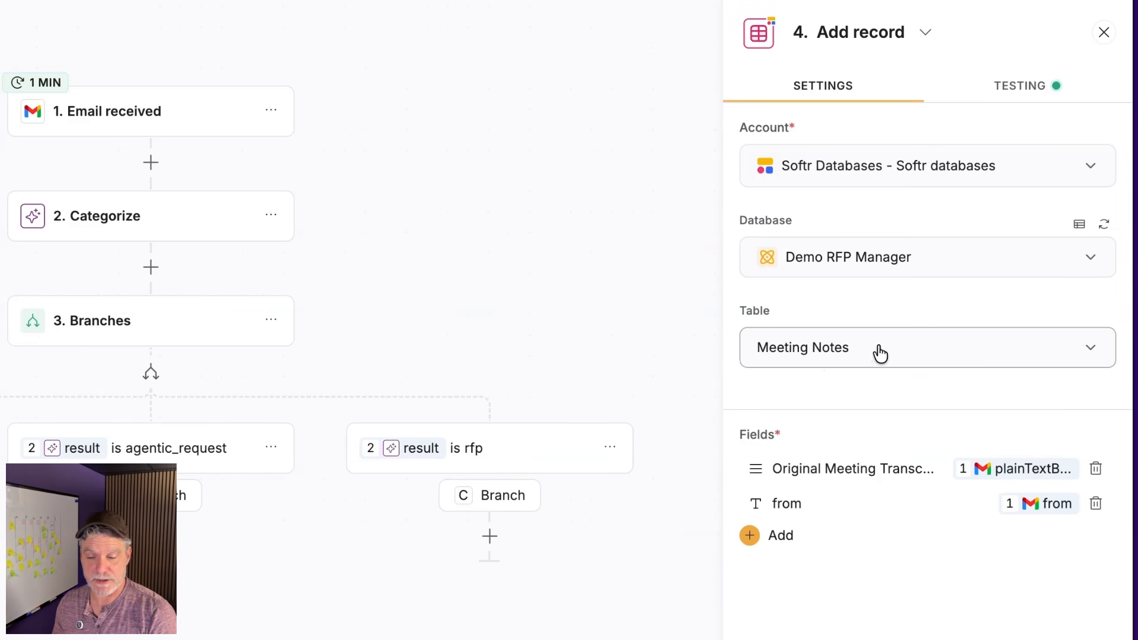
Step: Try adding the Title field to the Add record mapping and browse the Email received data for its value
left_click(772, 552)
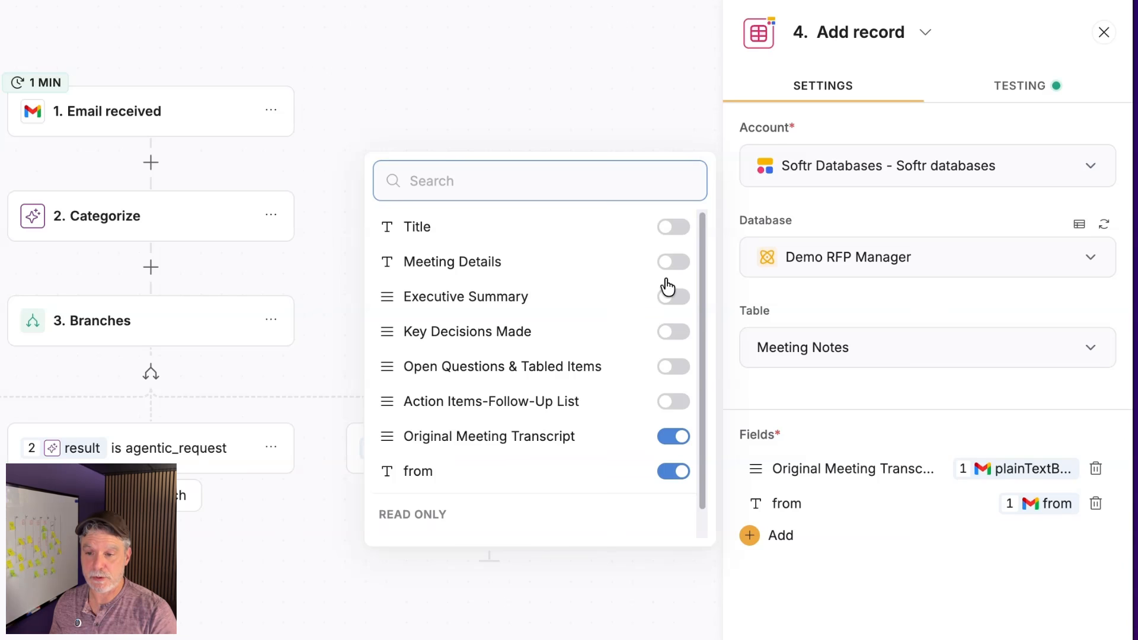
left_click(802, 0)
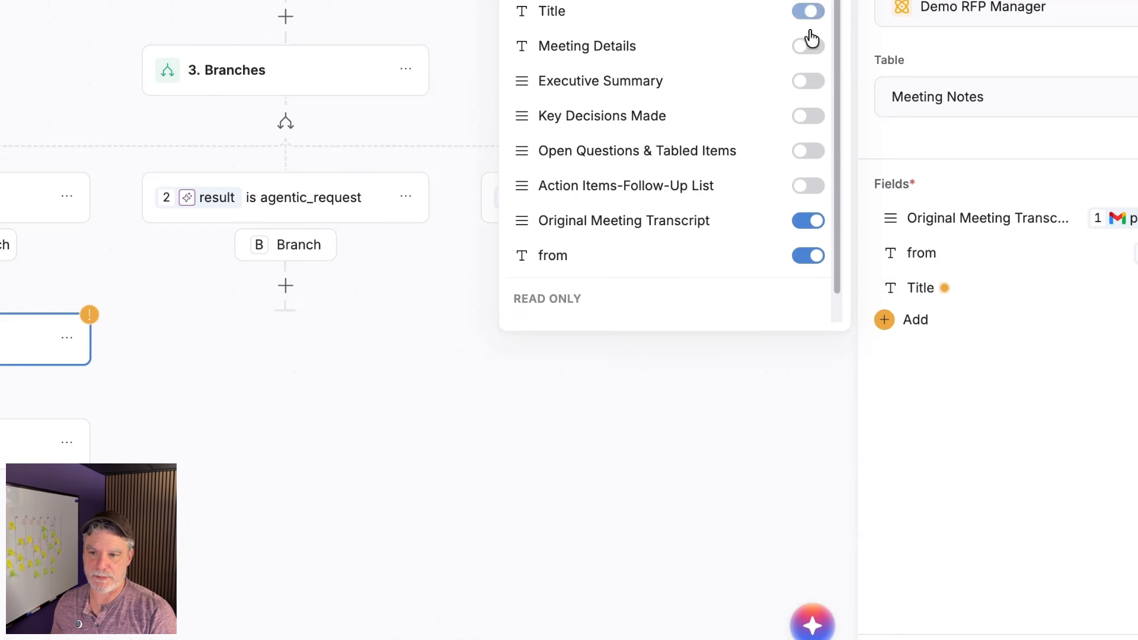
left_click(1000, 299)
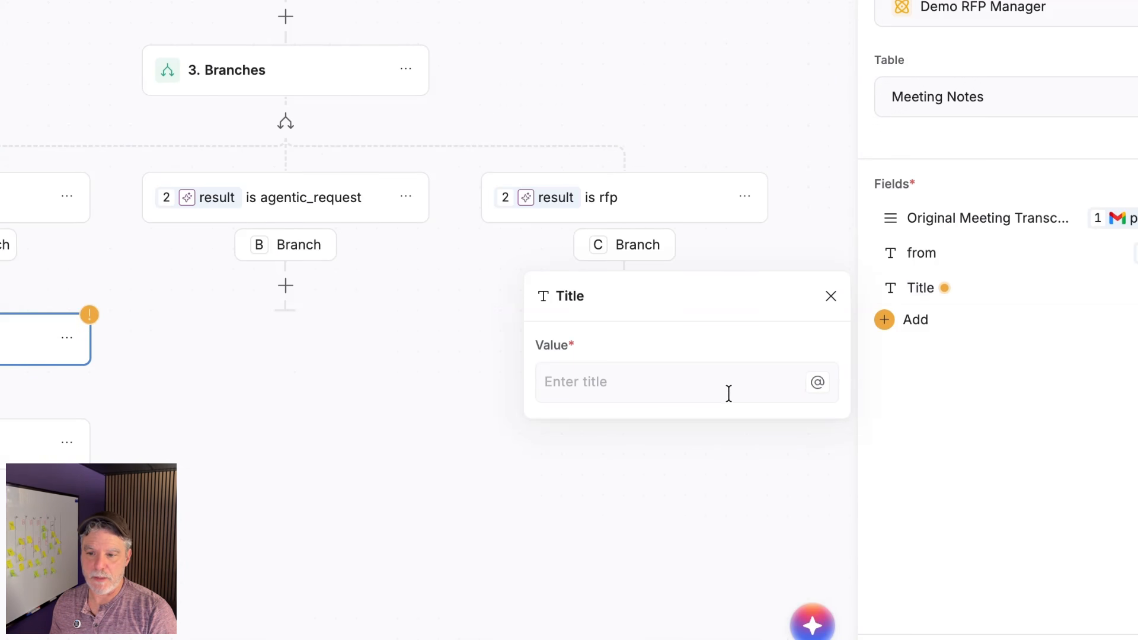
left_click(818, 384)
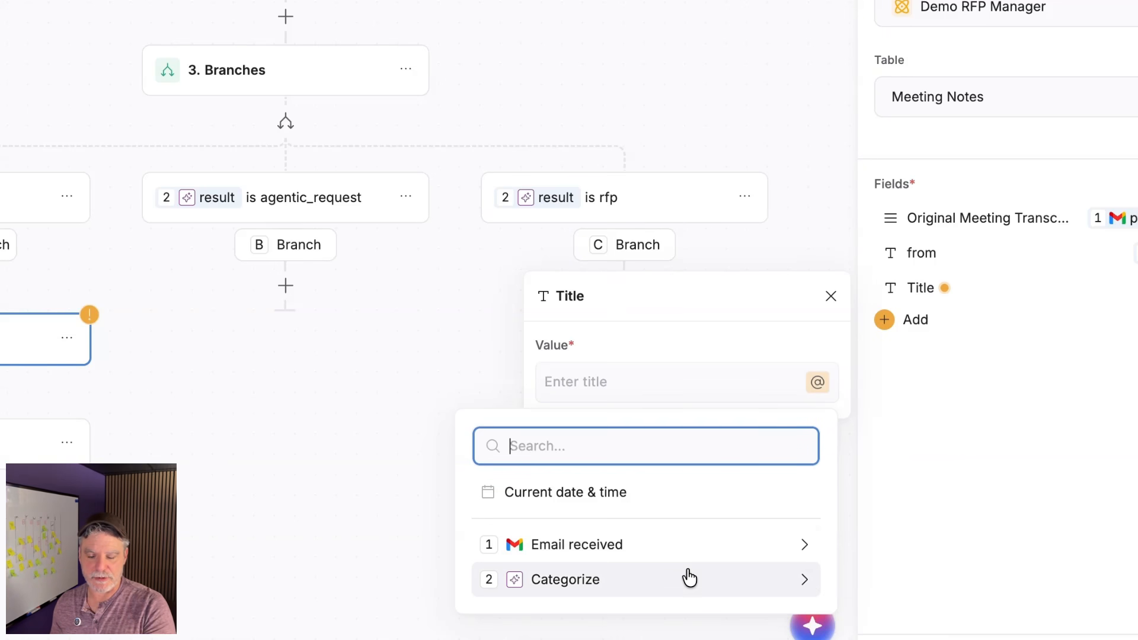
left_click(704, 542)
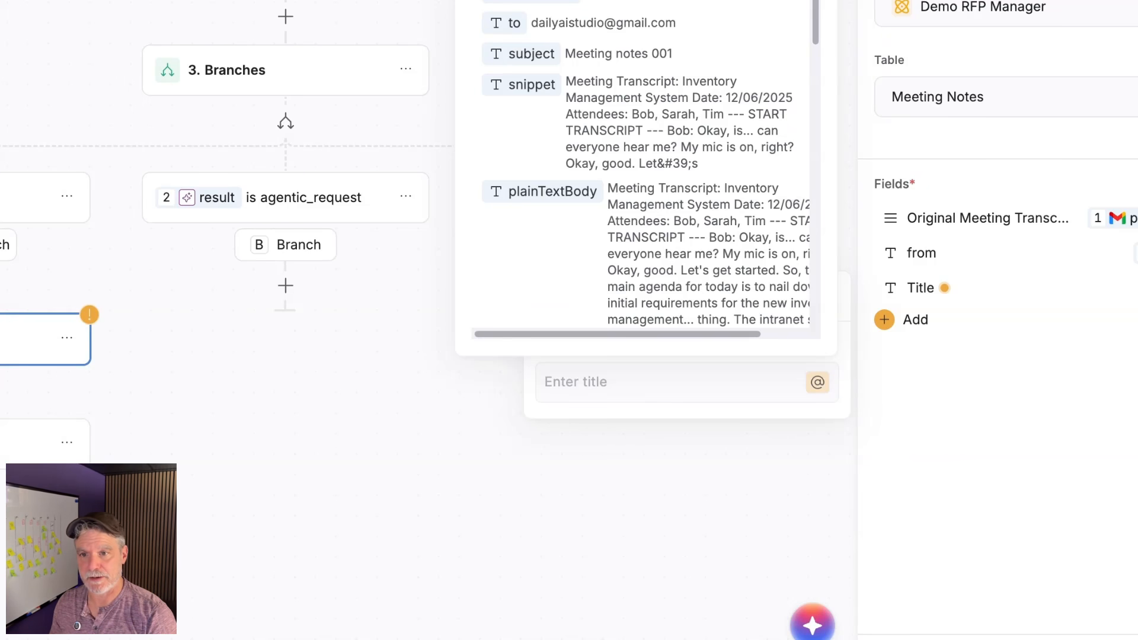
left_click(1110, 399)
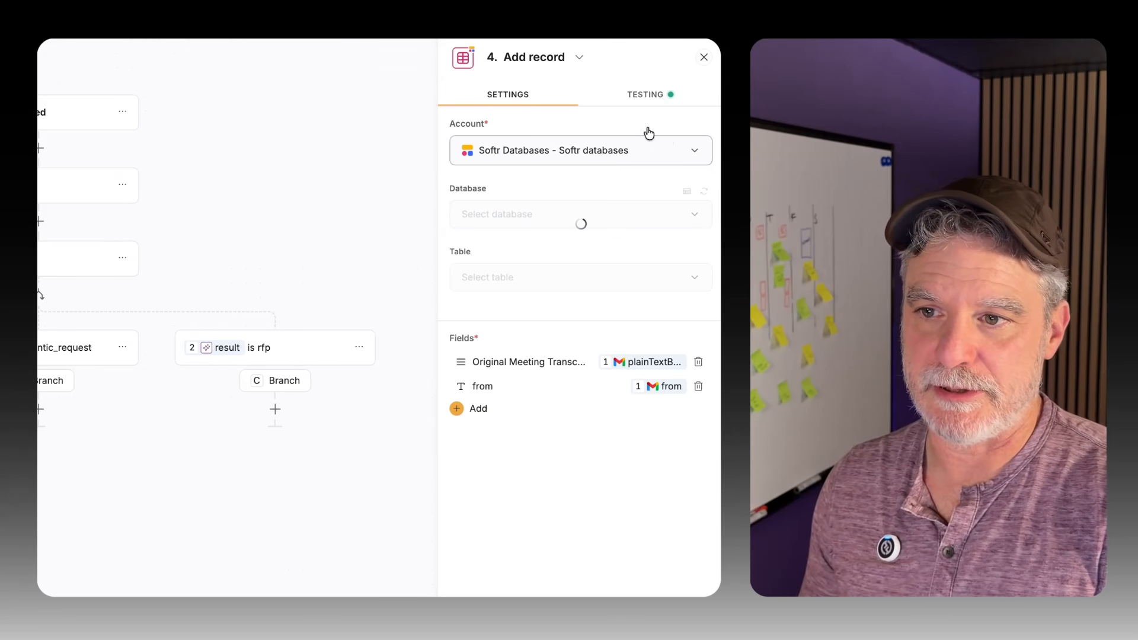
Step: Review the fields in the Add record step's mock test result and switch the test mode to Real test
left_click(646, 94)
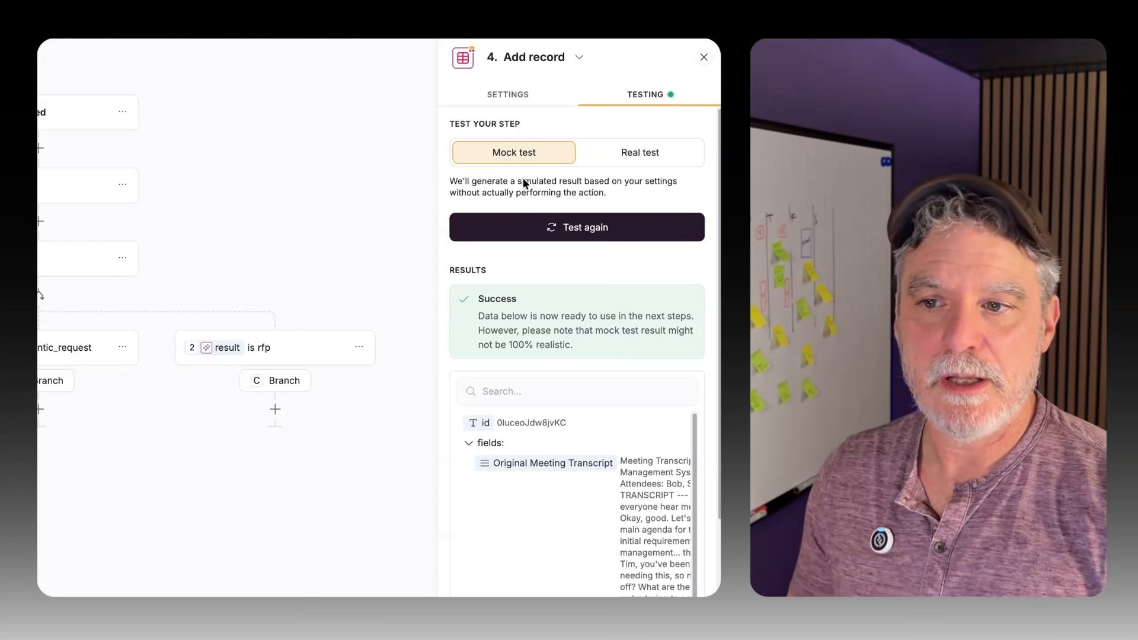
left_click(525, 234)
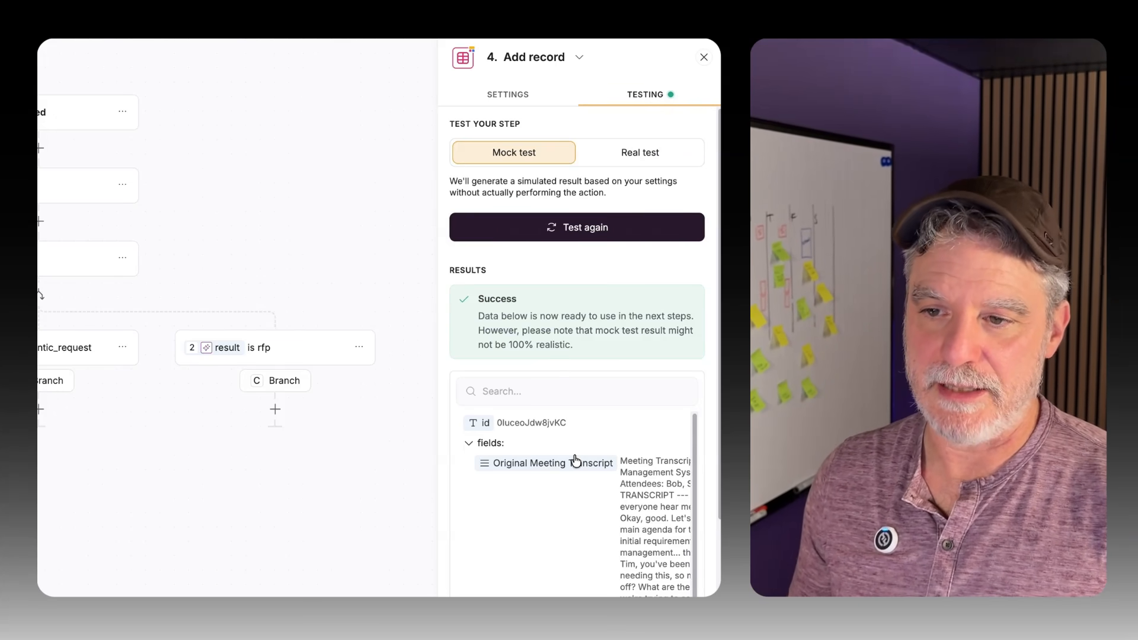
scroll(570, 477, "down", 5)
scroll(569, 483, "down", 5)
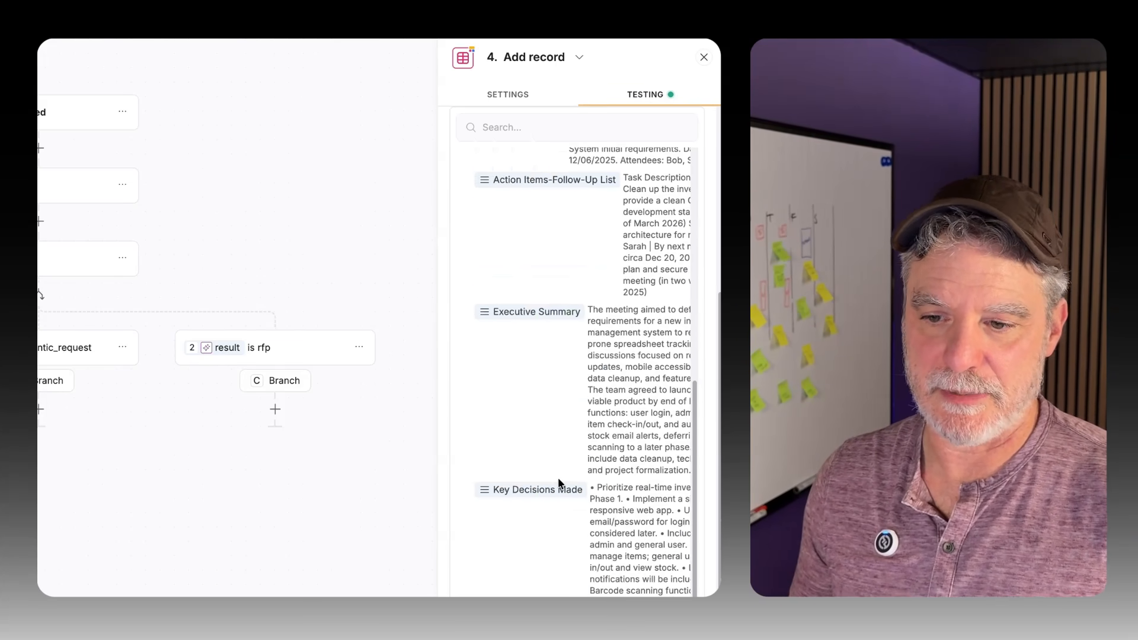
scroll(557, 478, "up", 8)
scroll(555, 472, "up", 5)
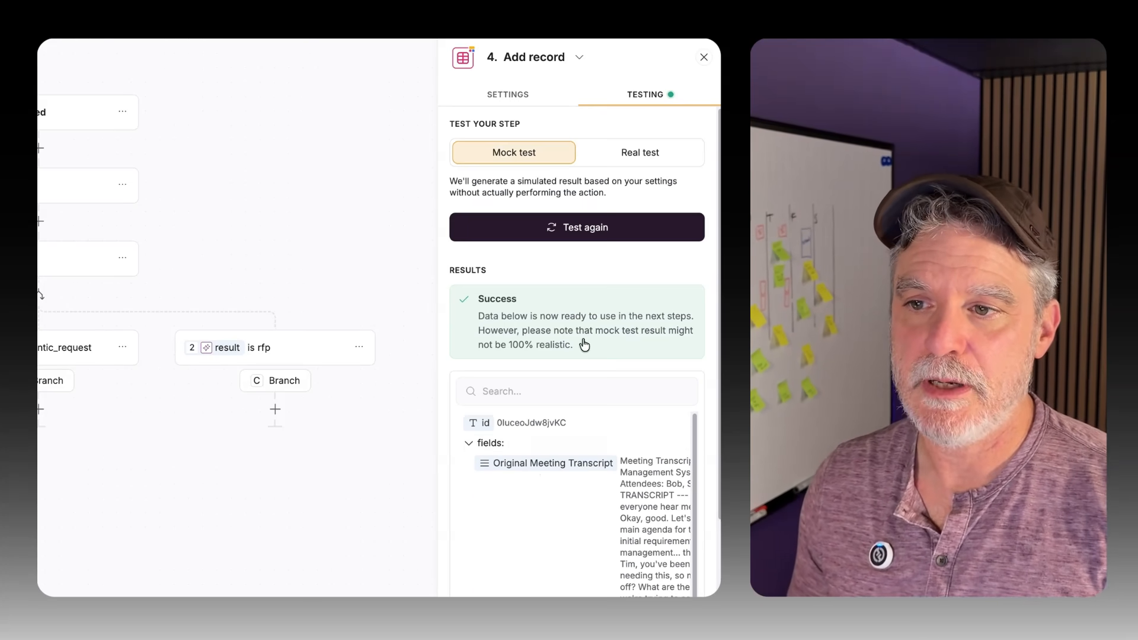
left_click(610, 158)
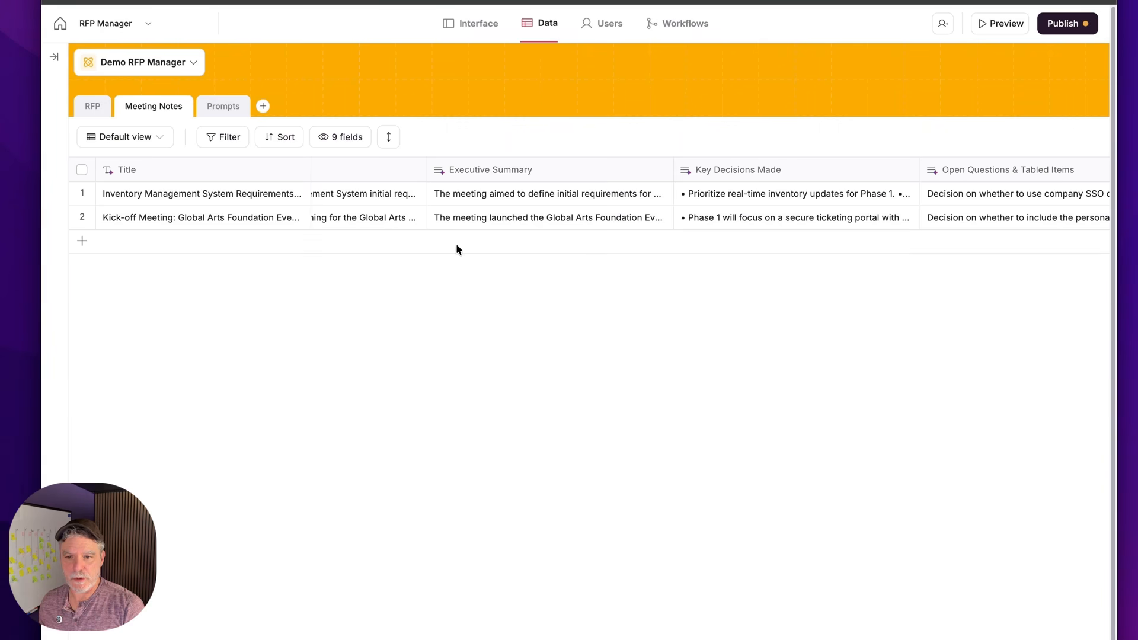
Step: Compare the Meeting Notes table's columns, including Original Meeting Transcript, with the fields mapped in the workflow's Add record step
scroll(815, 543, "right", 10)
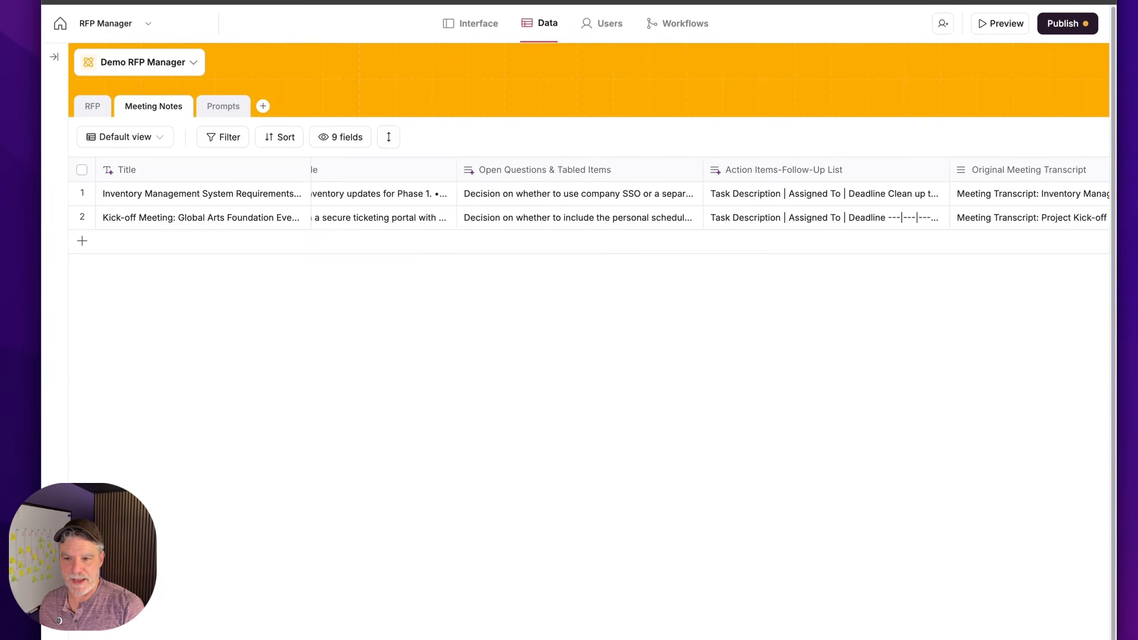
left_click(864, 200)
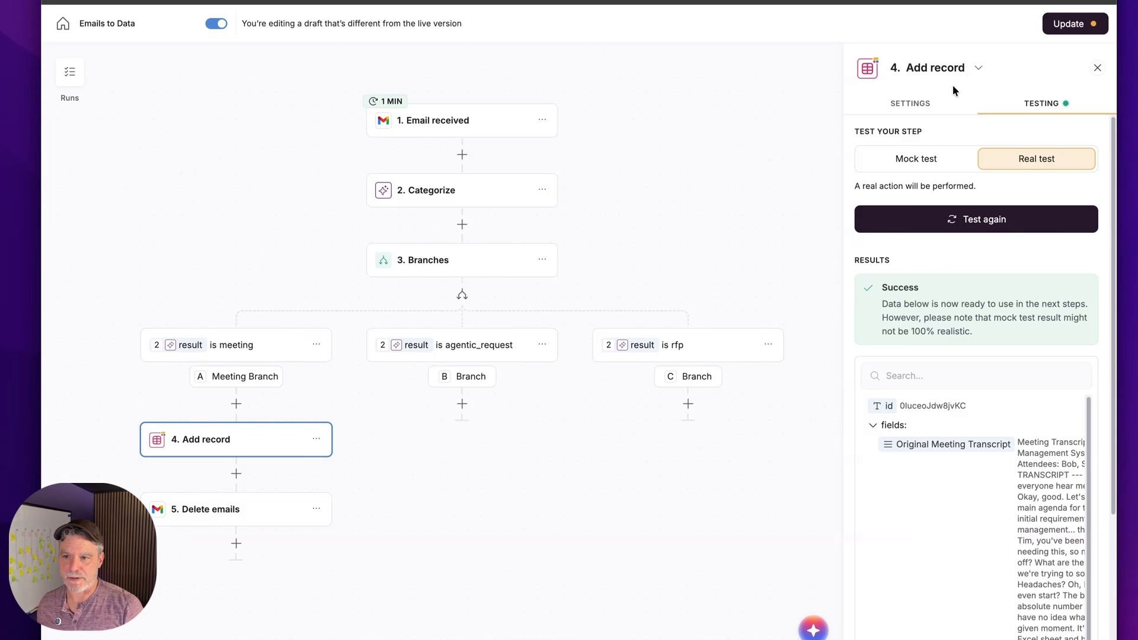
left_click(913, 104)
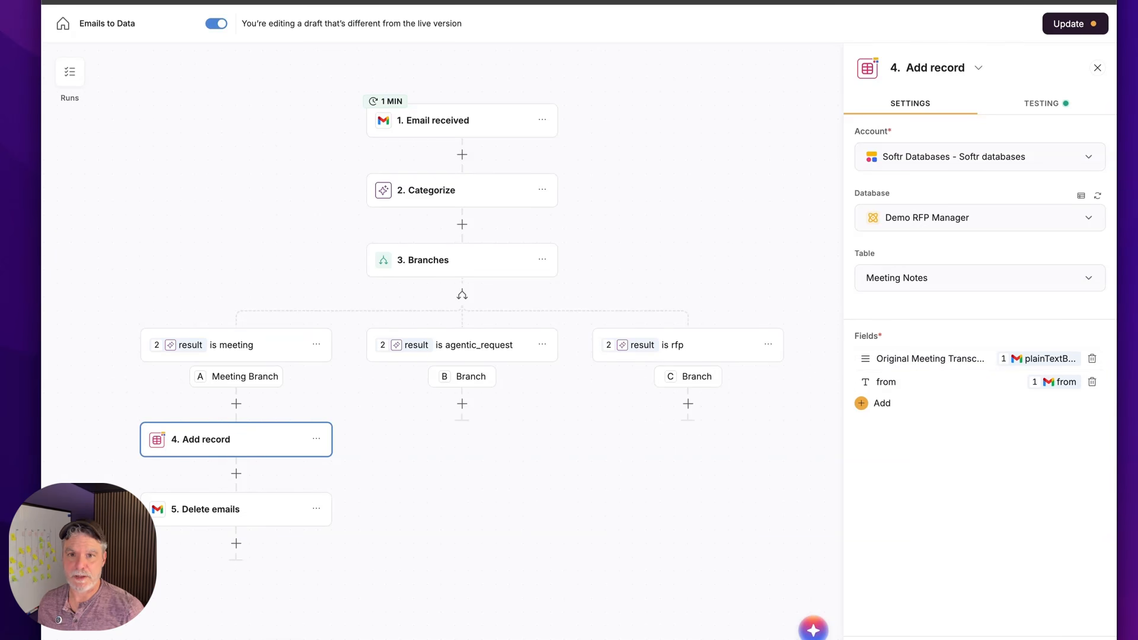
left_click(343, 2)
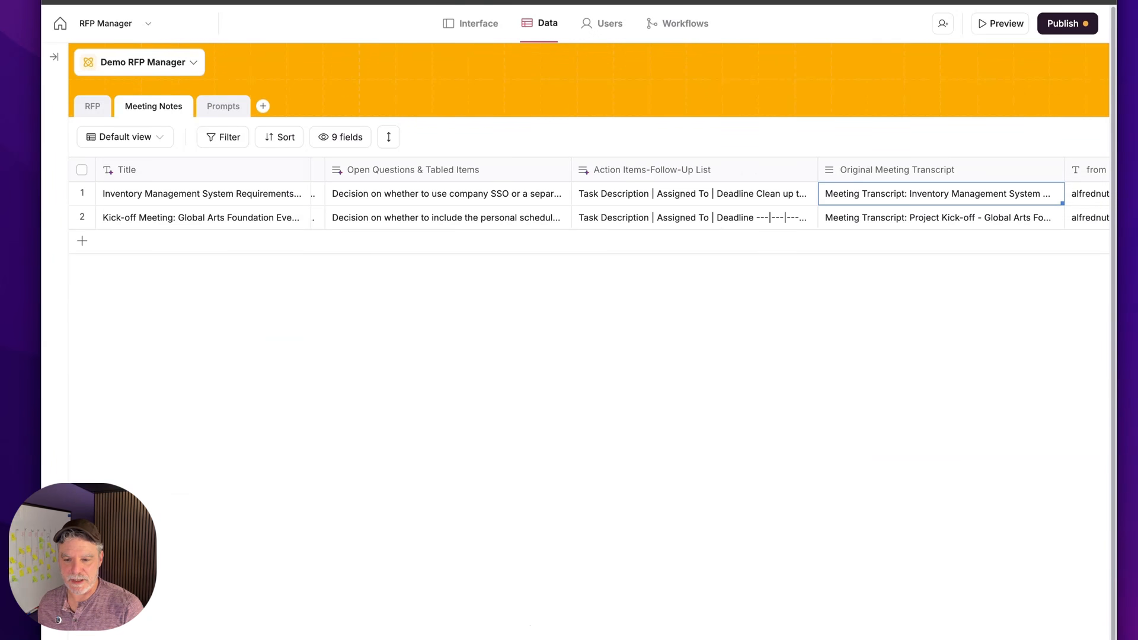
scroll(710, 205, "left", 12)
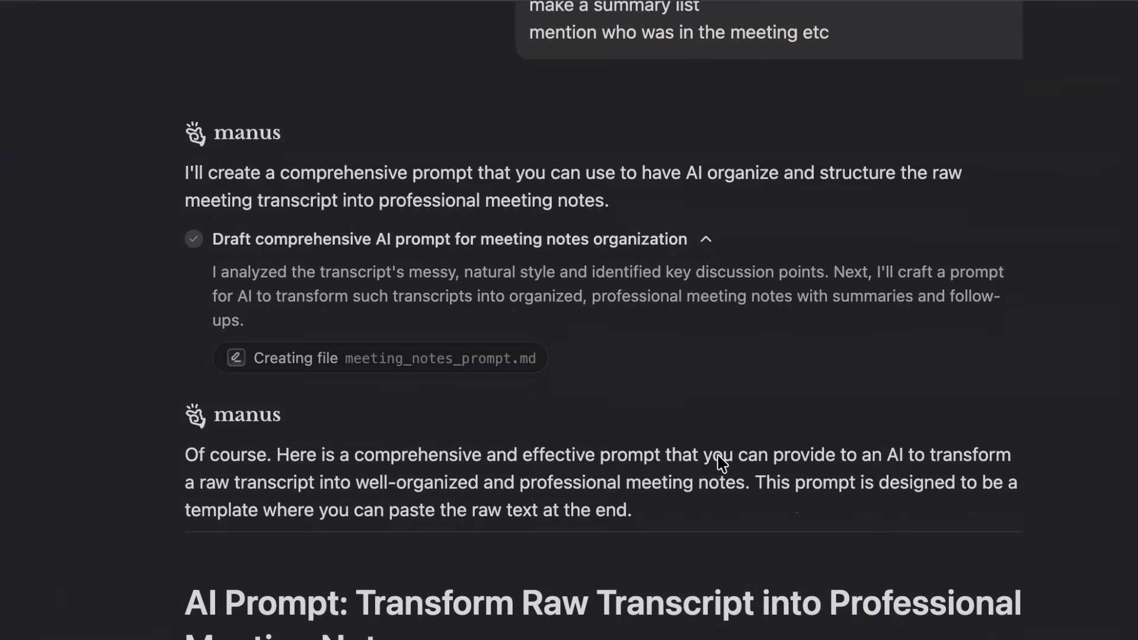
Step: Read the output sections of the Manus meeting-notes prompt, and switch back to the Meeting Notes table to select the Meeting Details column
scroll(721, 463, "down", 5)
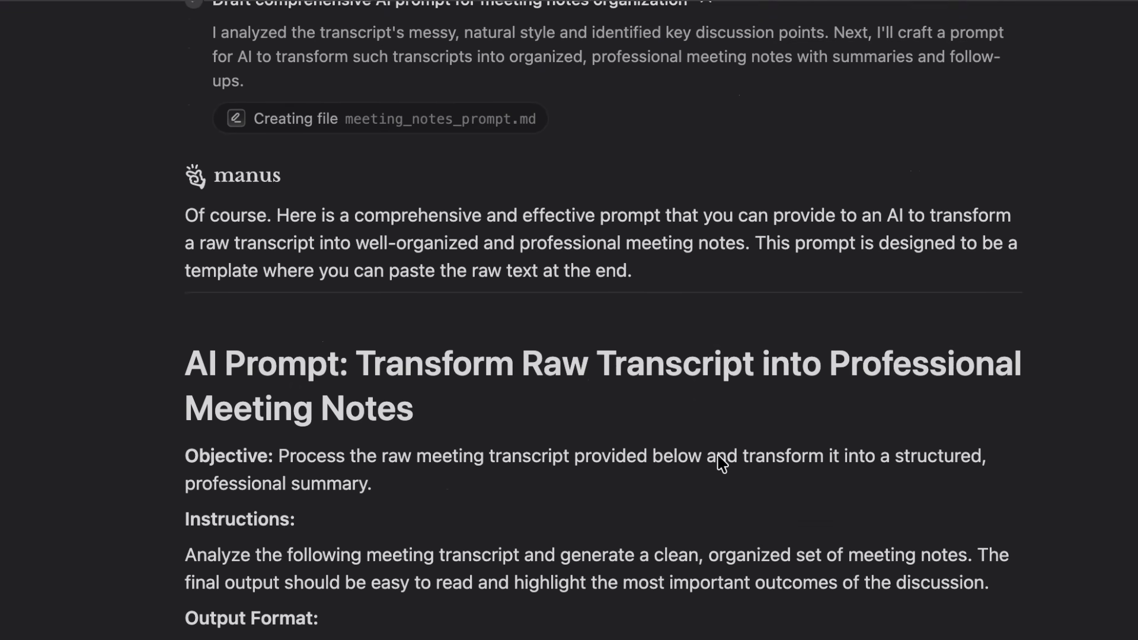
scroll(721, 462, "down", 6)
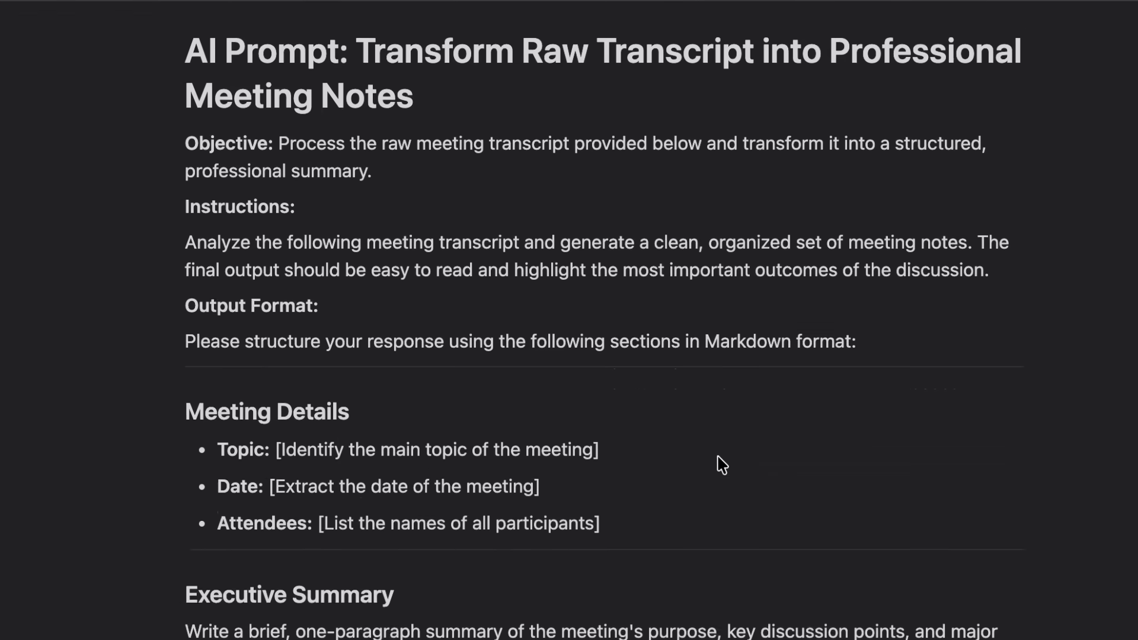
scroll(721, 464, "down", 8)
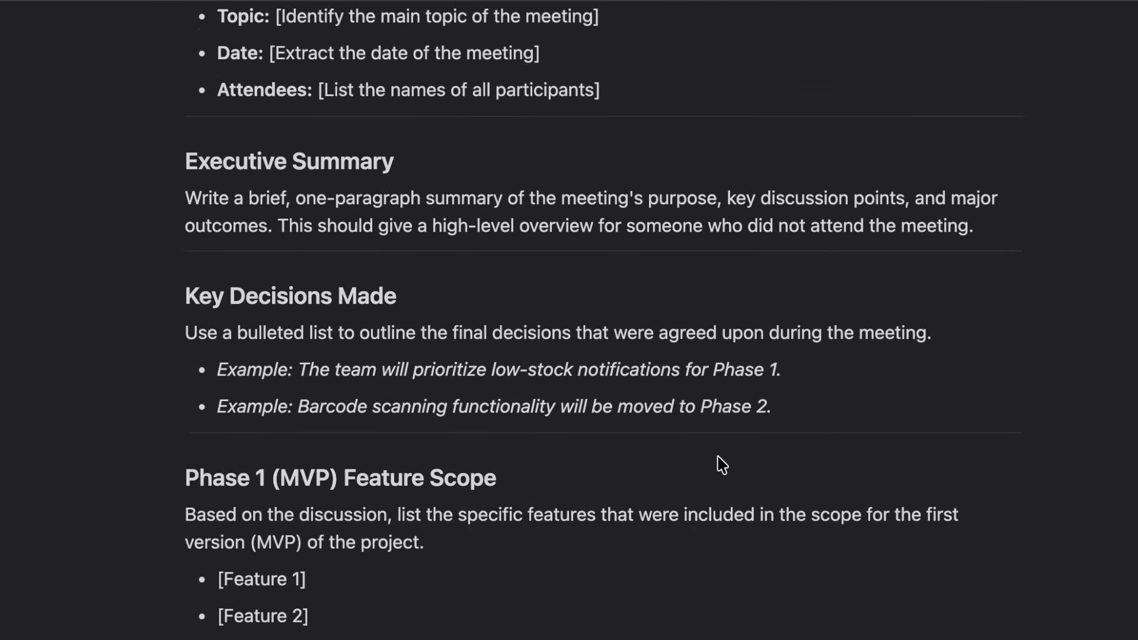
scroll(721, 464, "down", 18)
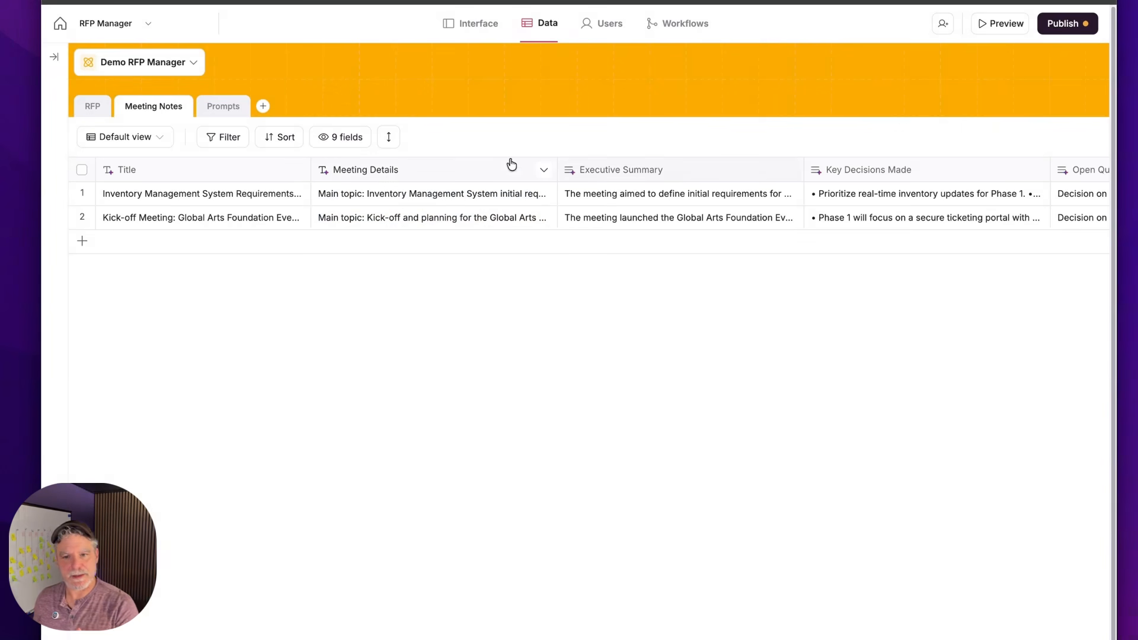
left_click(478, 170)
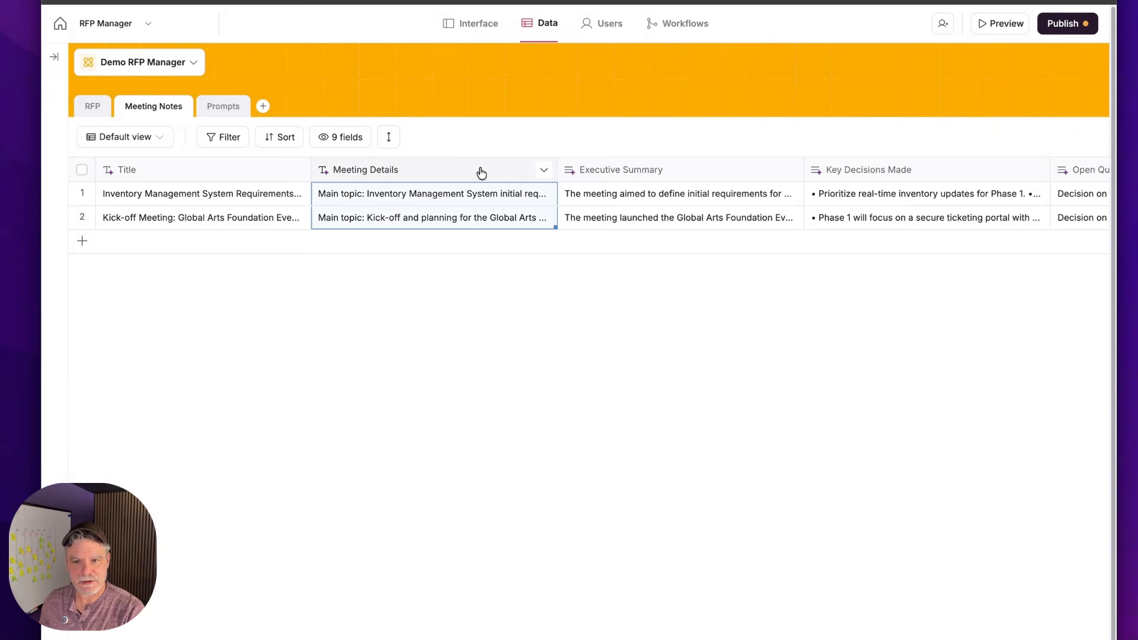
Step: Open the Meeting Details field's settings and read its AI agent prompt, including the output-format instruction and the transcript reference
left_click(544, 172)
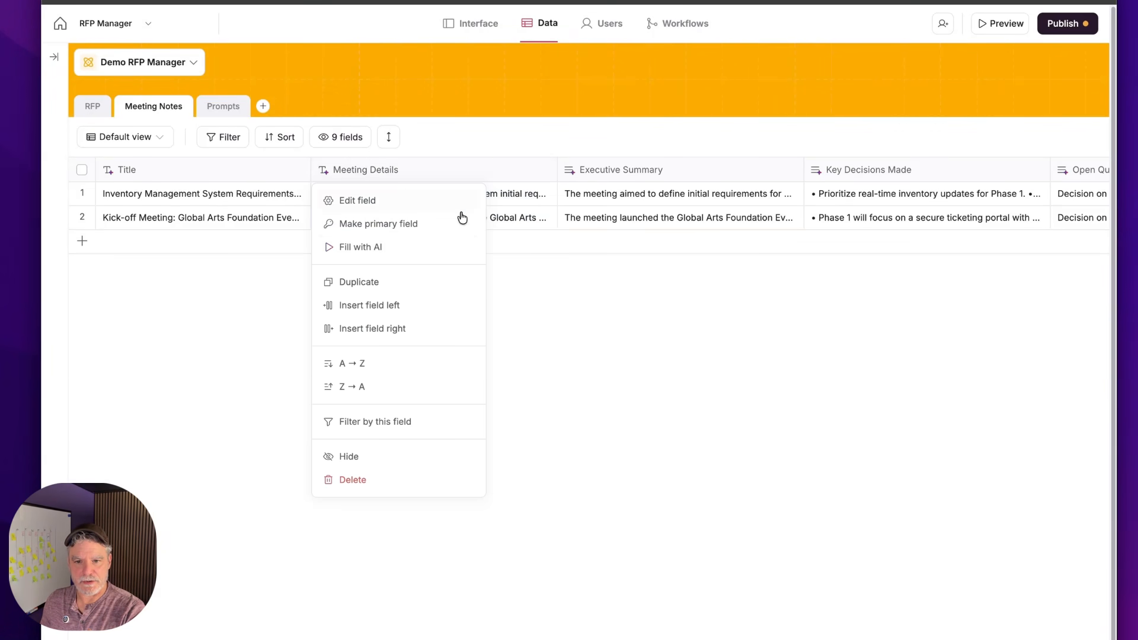
left_click(365, 205)
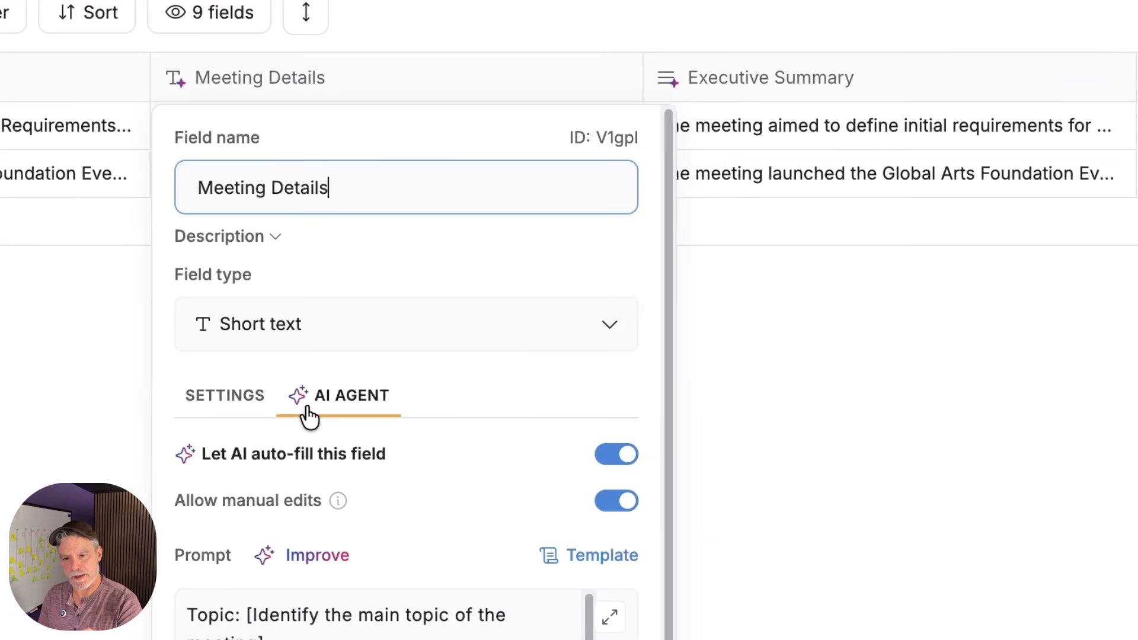
scroll(355, 492, "down", 2)
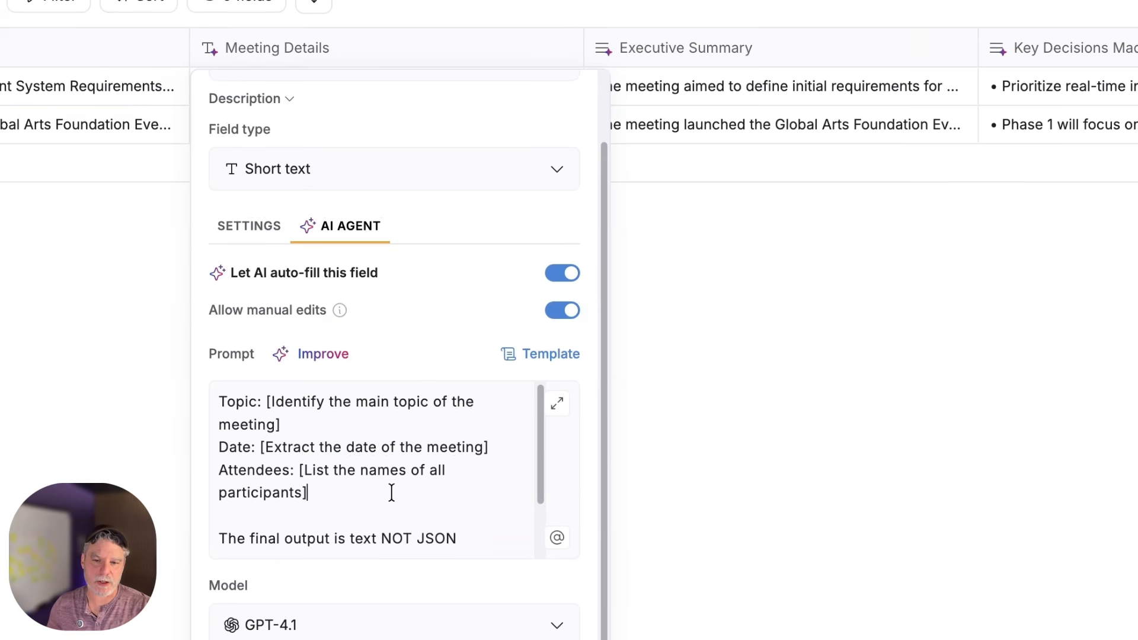
left_click_drag(393, 493, 188, 382)
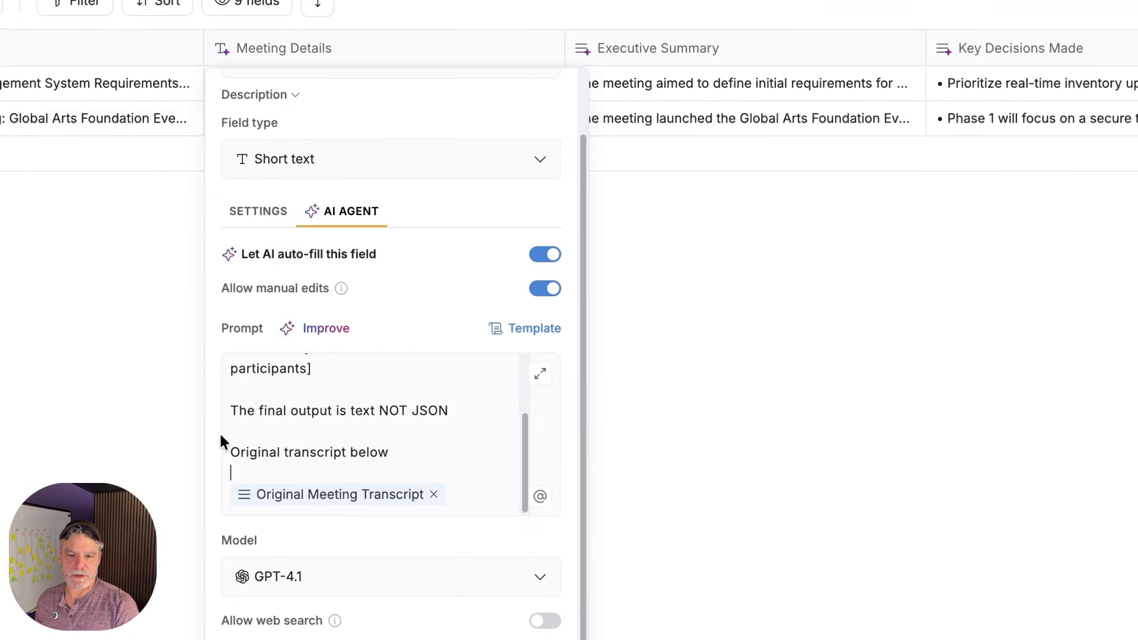
scroll(274, 463, "up", 2)
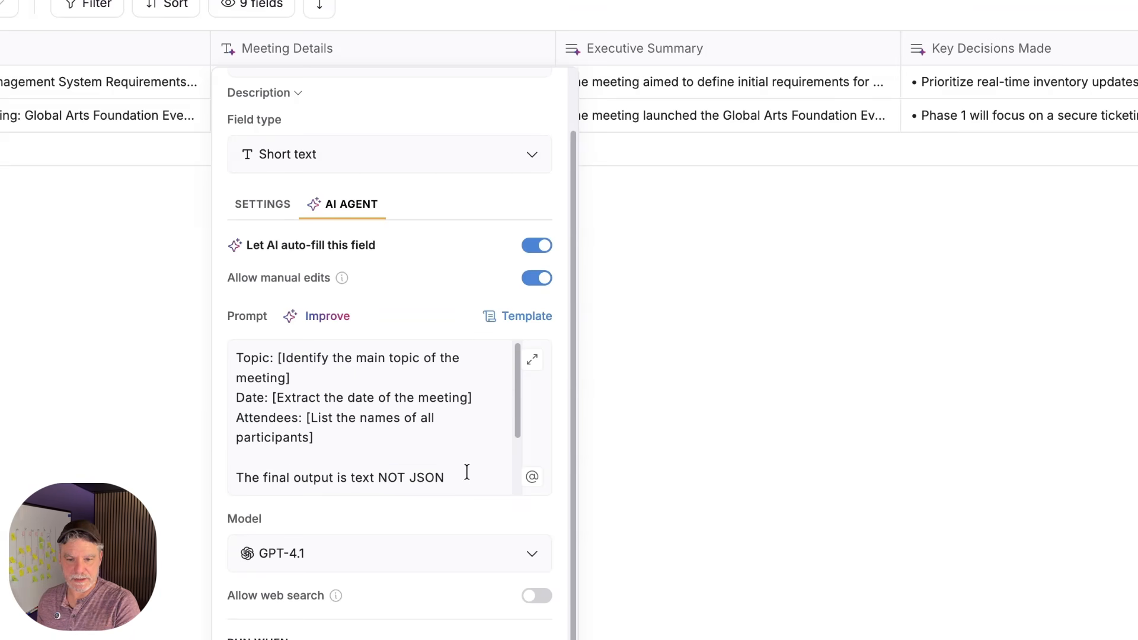
left_click_drag(466, 472, 207, 350)
scroll(350, 404, "down", 2)
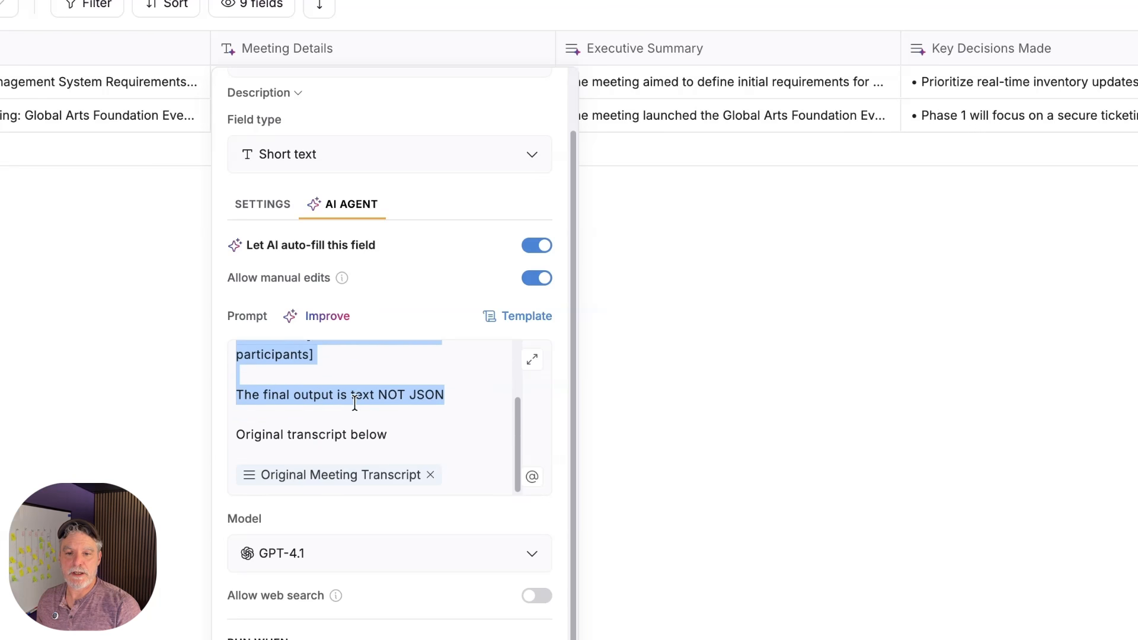
left_click(391, 436)
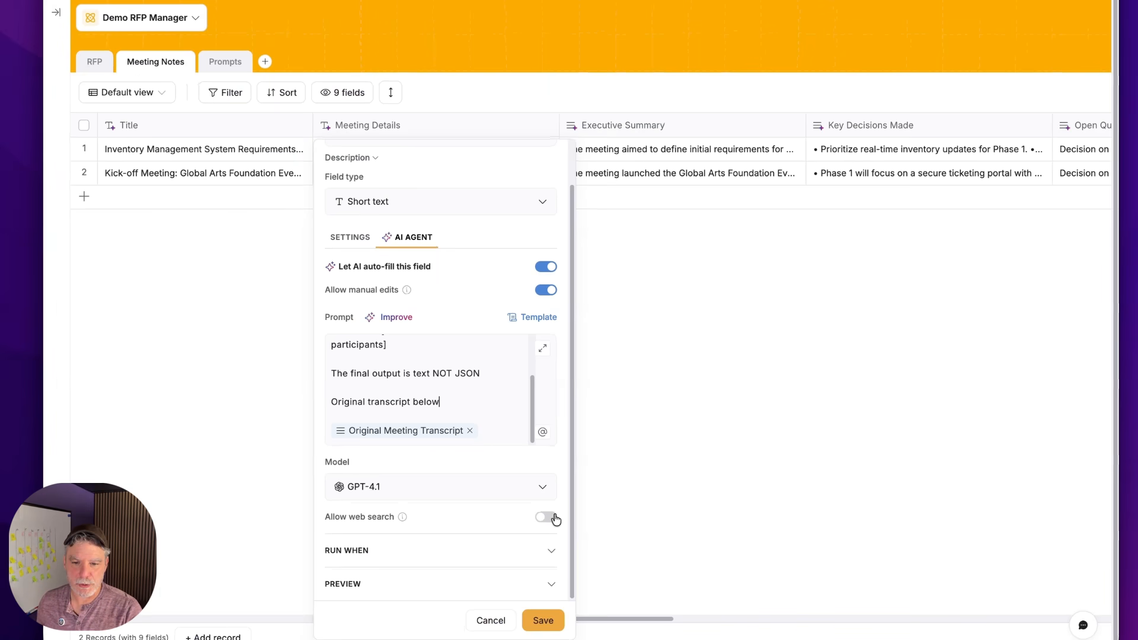
Step: Compare the available AI models for the Meeting Details field and choose GPT-4.1 mini
left_click(472, 497)
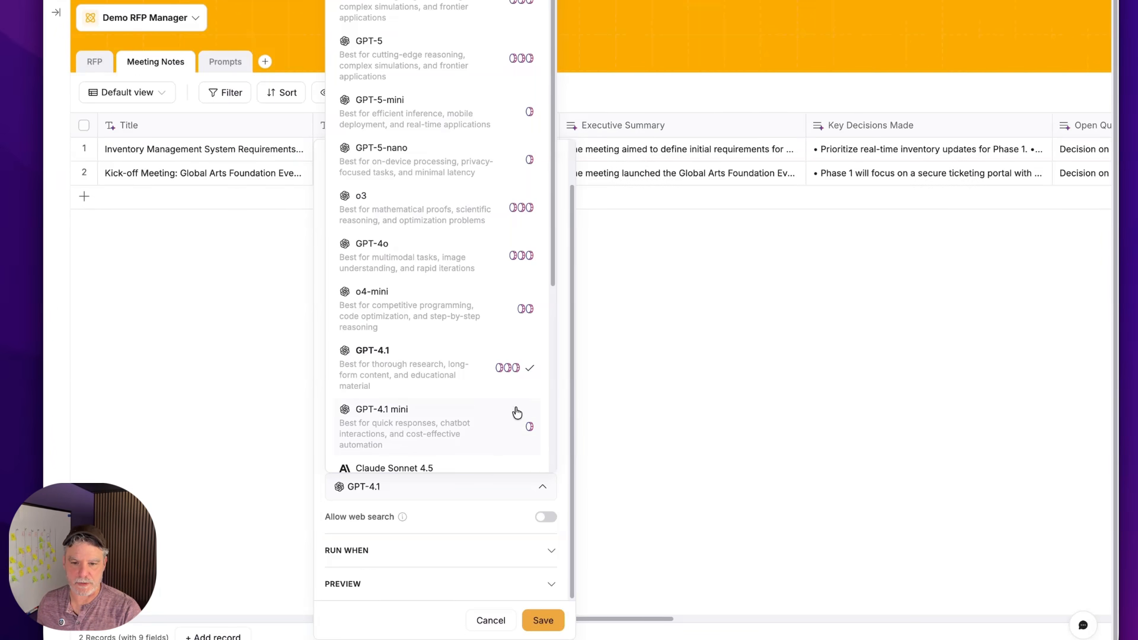
scroll(513, 409, "down", 3)
scroll(513, 408, "down", 2)
scroll(511, 408, "up", 6)
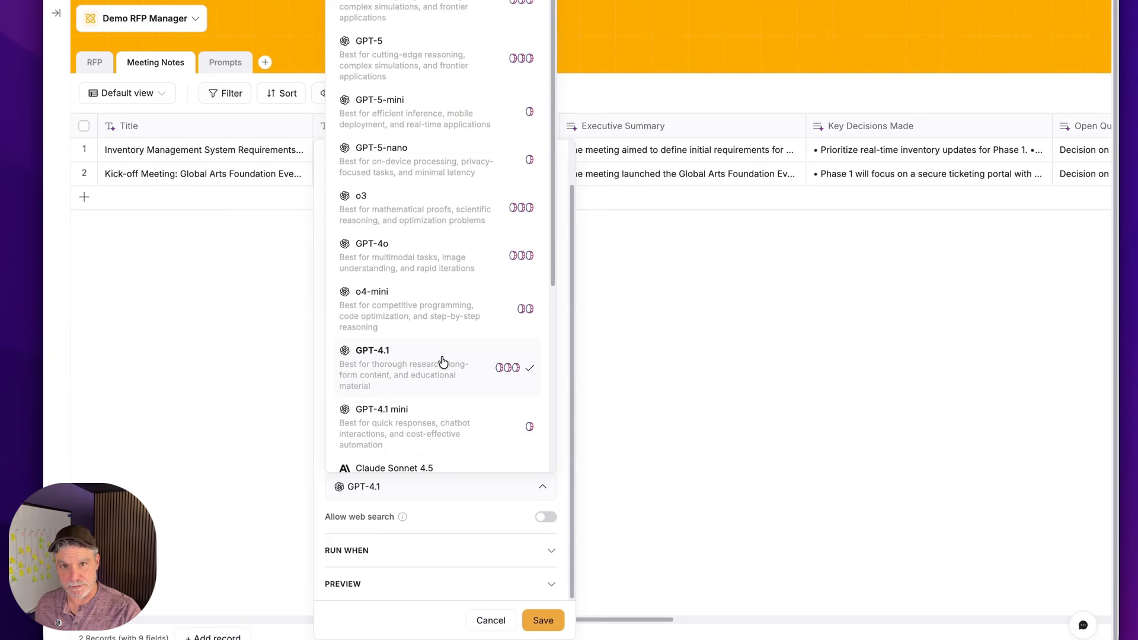
scroll(444, 379, "down", 5)
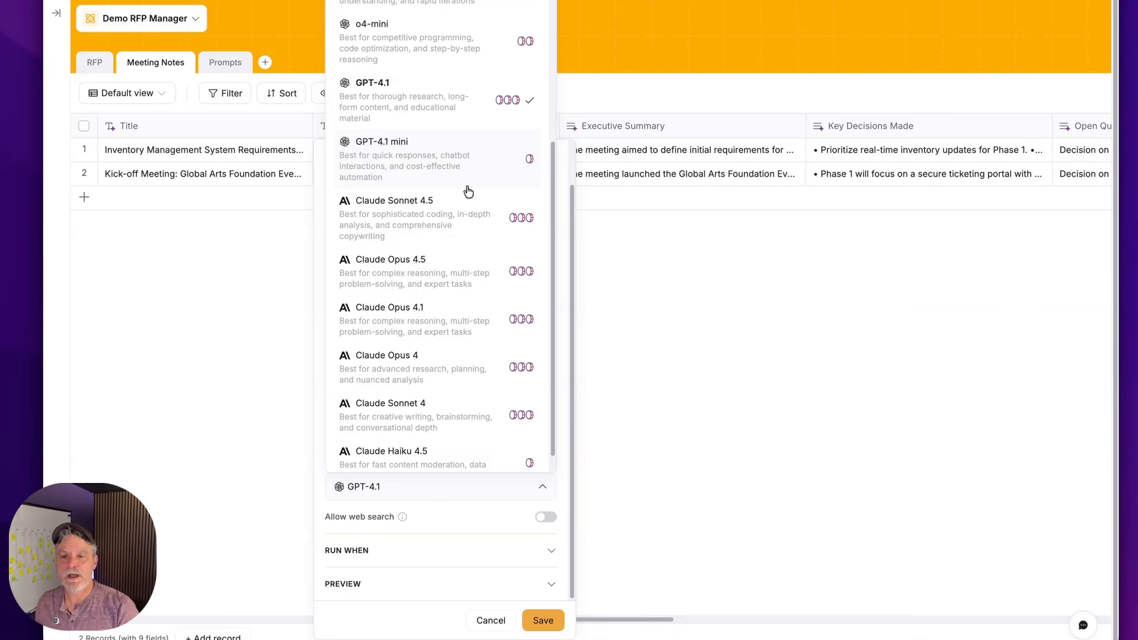
scroll(462, 199, "up", 2)
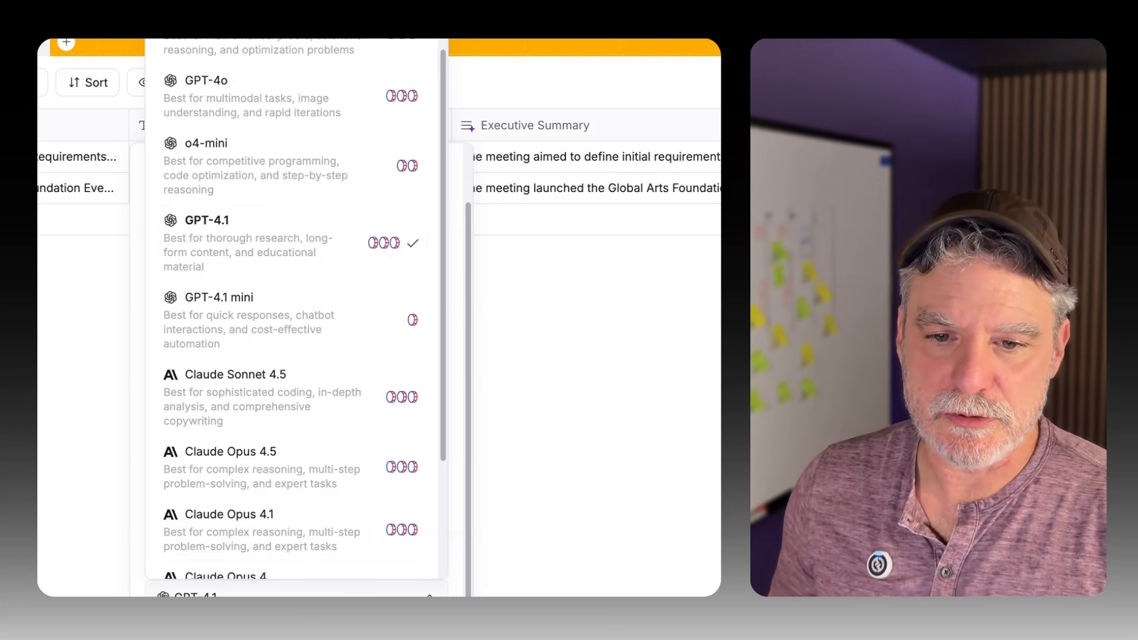
left_click(349, 594)
left_click(296, 592)
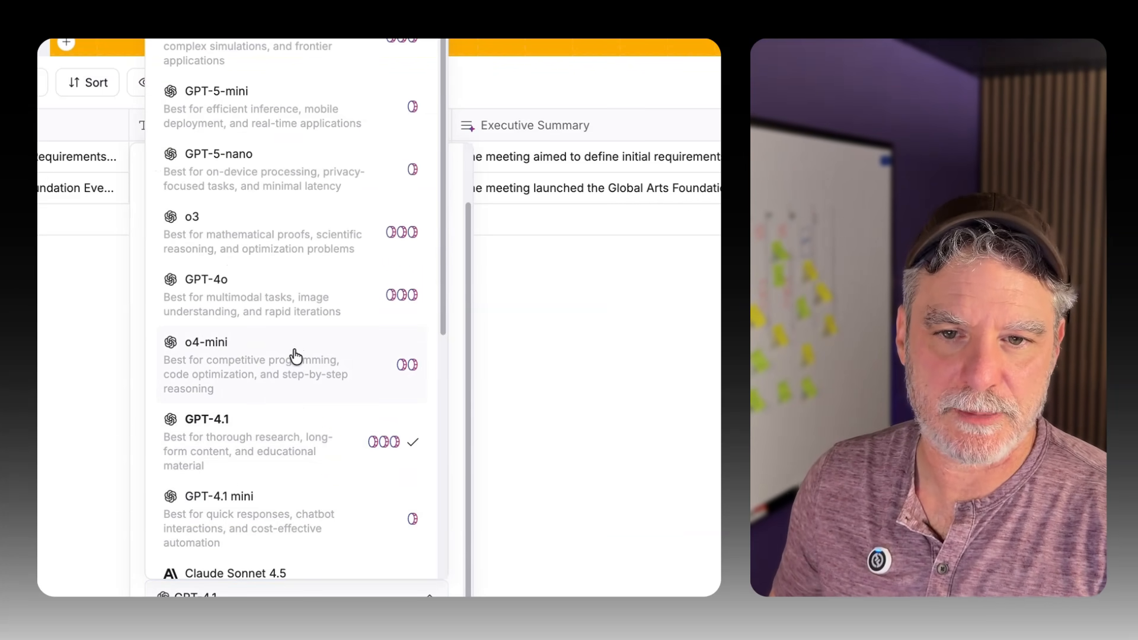
left_click(264, 500)
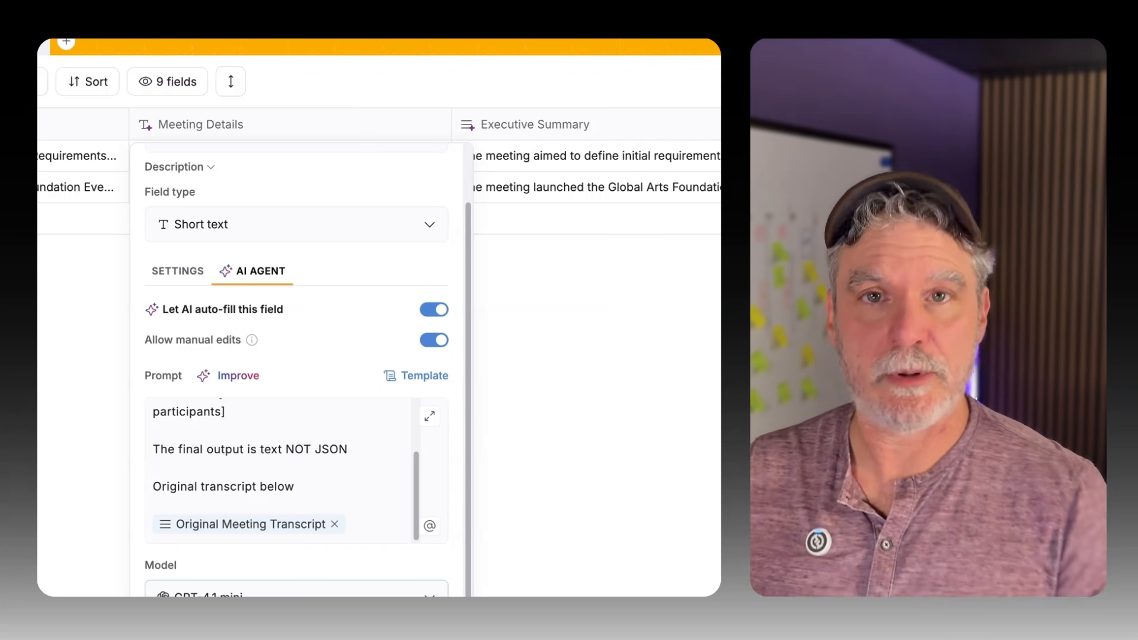
left_click(346, 593)
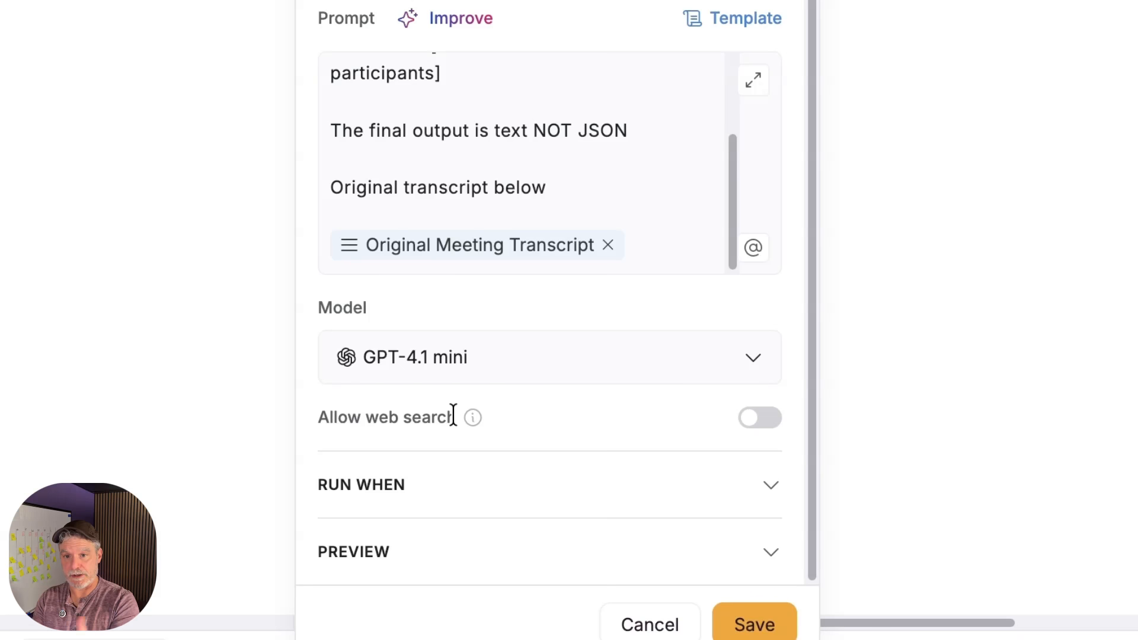
Step: Examine Meeting Details' run conditions and filter, try turning off Skip when value already exists, and discard the field edits
left_click(769, 486)
scroll(699, 439, "down", 5)
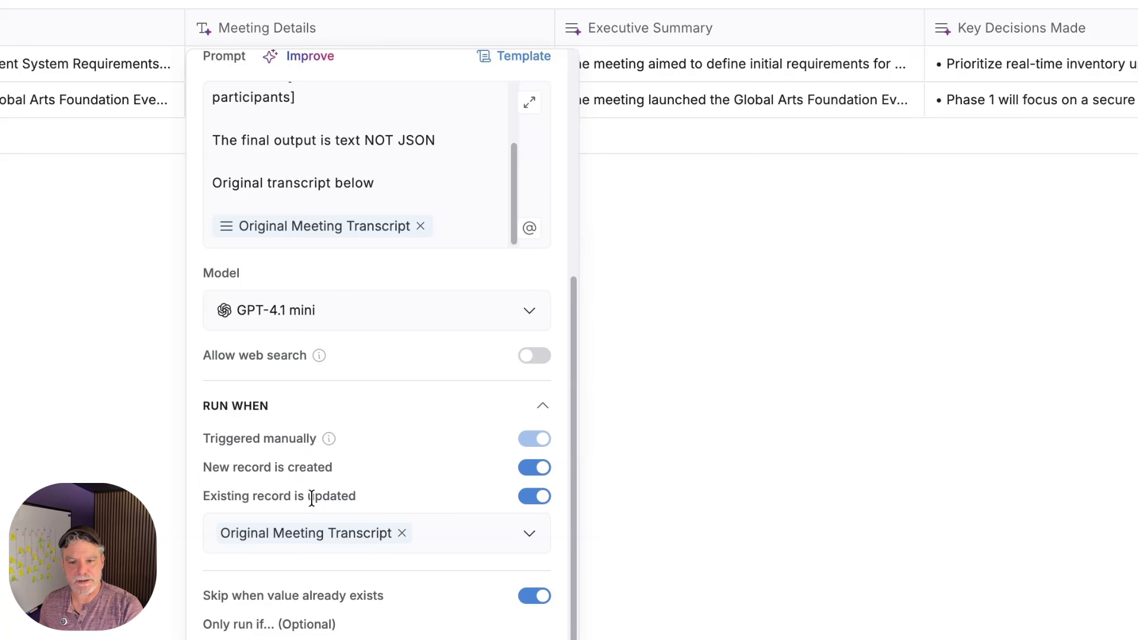
left_click(455, 532)
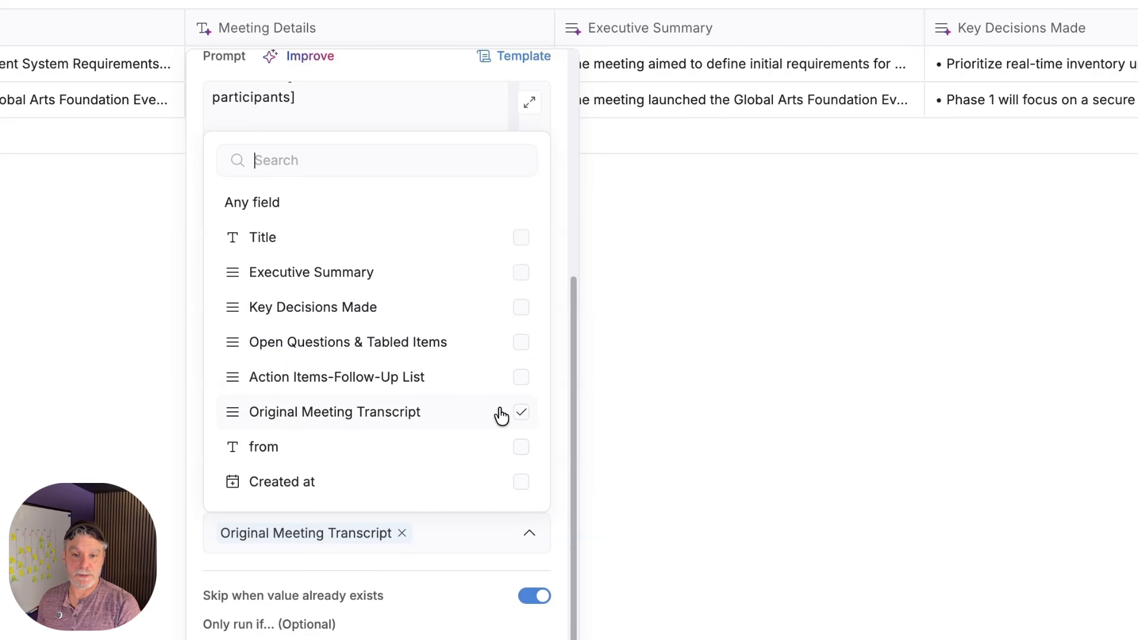
left_click(346, 587)
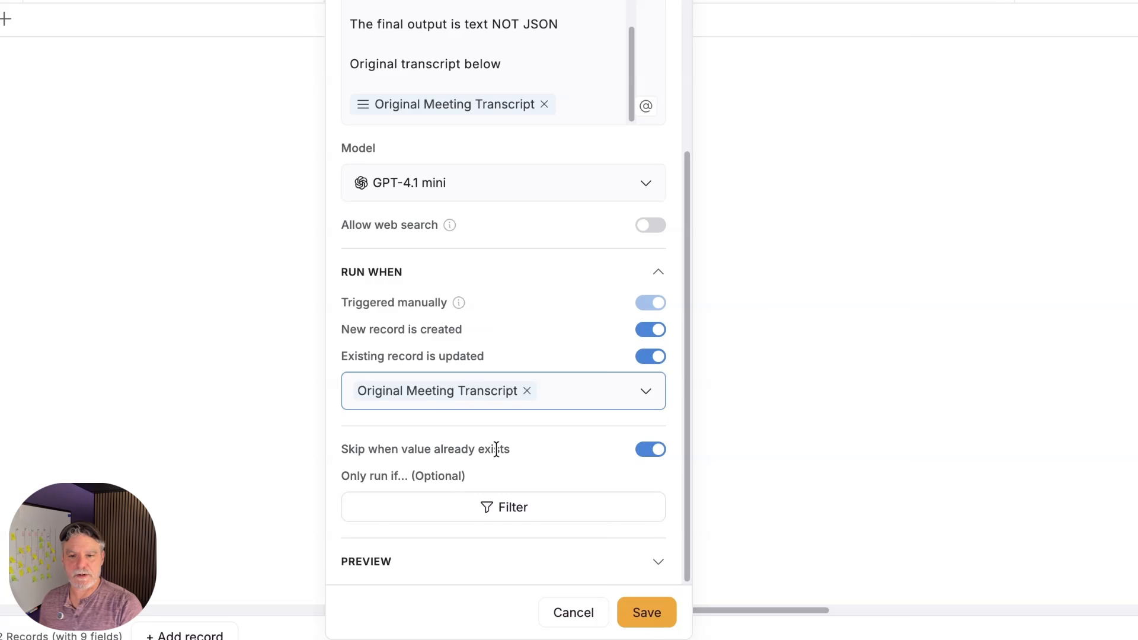
left_click(650, 451)
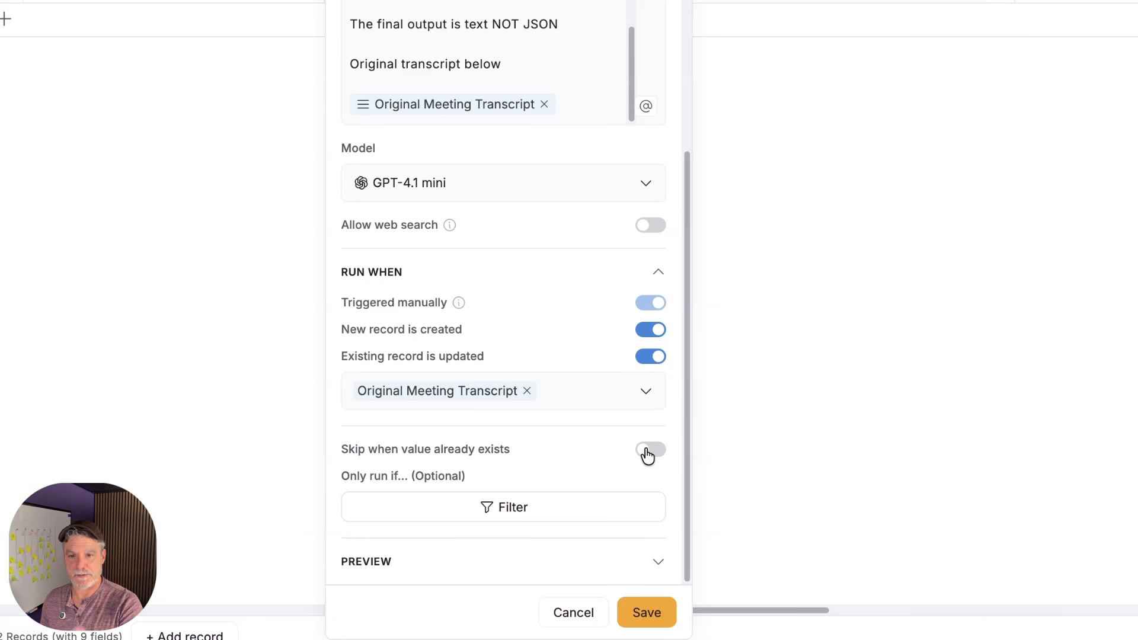
left_click(495, 508)
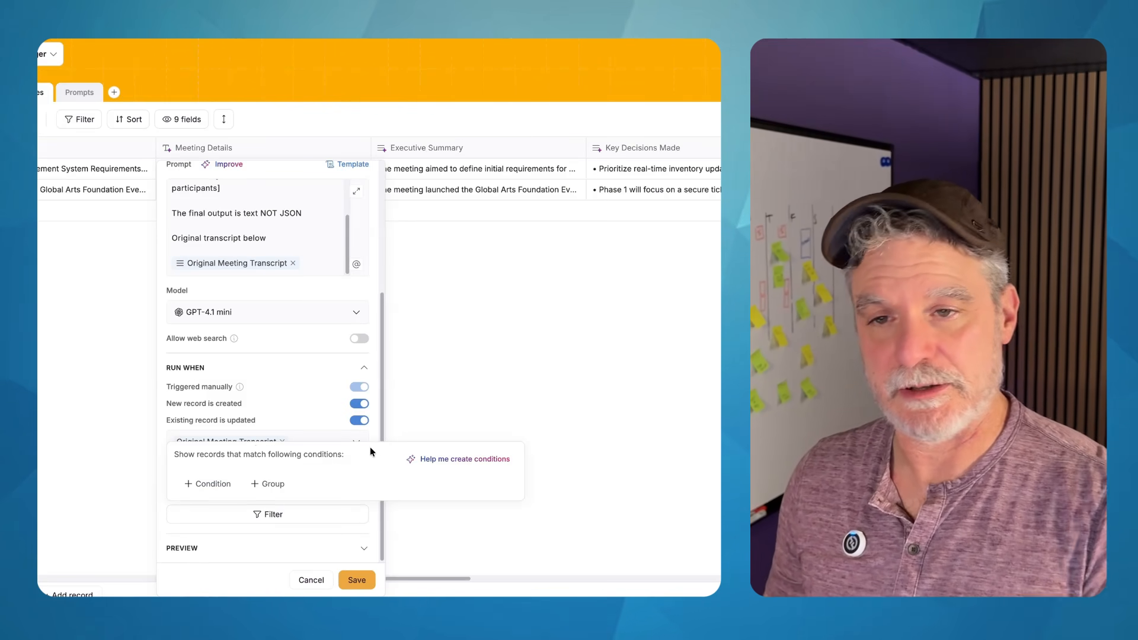
left_click(317, 516)
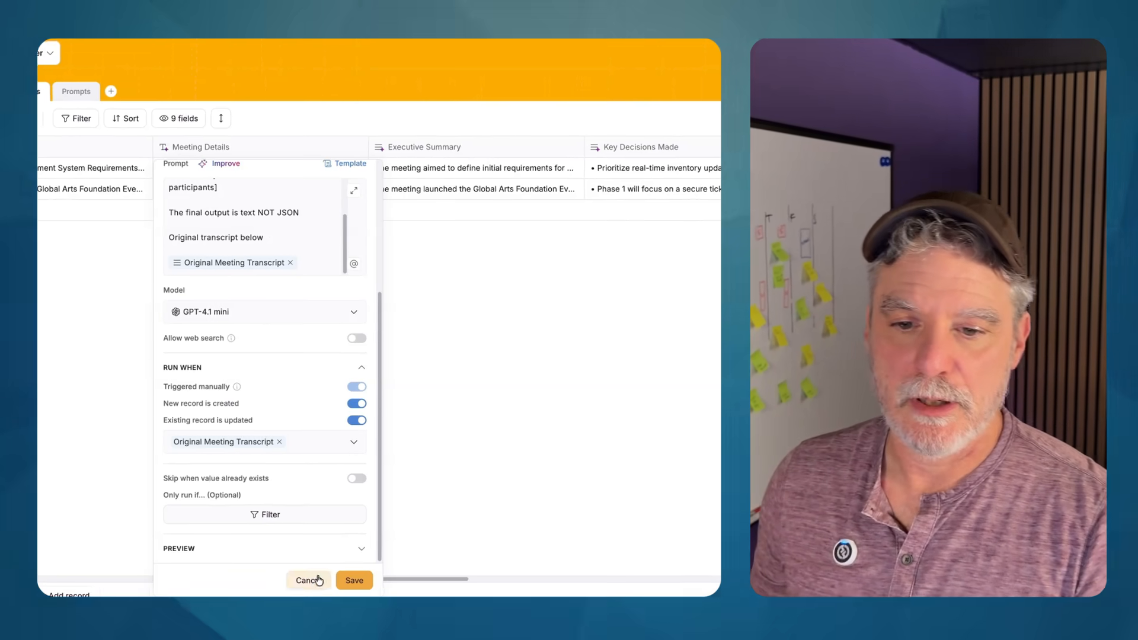
left_click(312, 580)
Step: Insert the Original Meeting Transcript field reference beneath "Meeting transcripts below" in the Executive Summary field's AI prompt
left_click(572, 153)
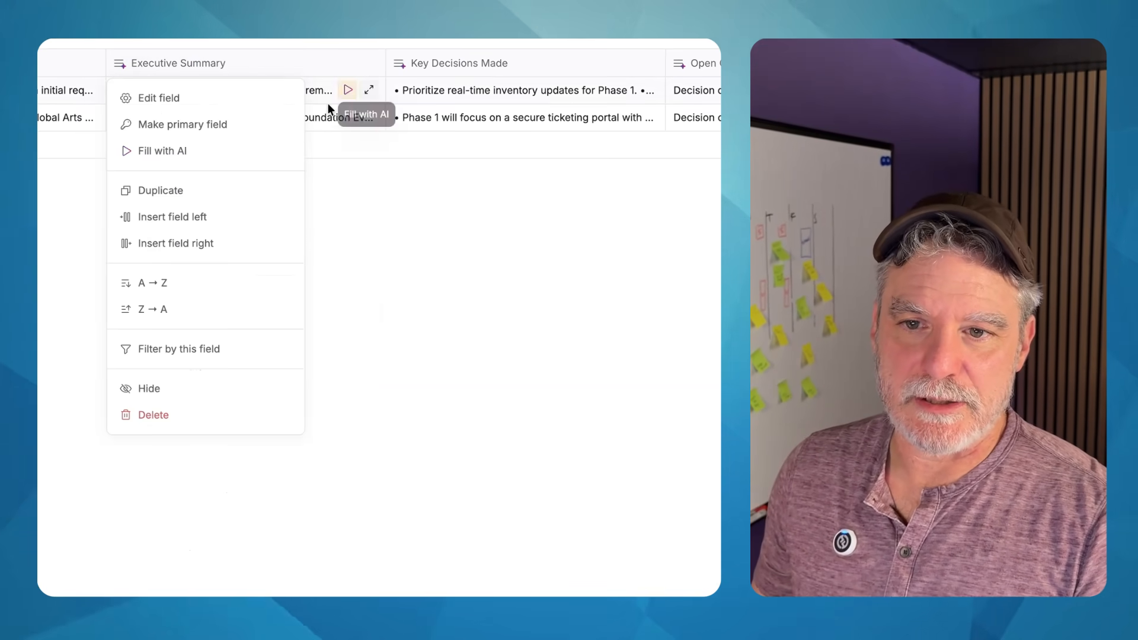
left_click(203, 98)
scroll(201, 385, "down", 1)
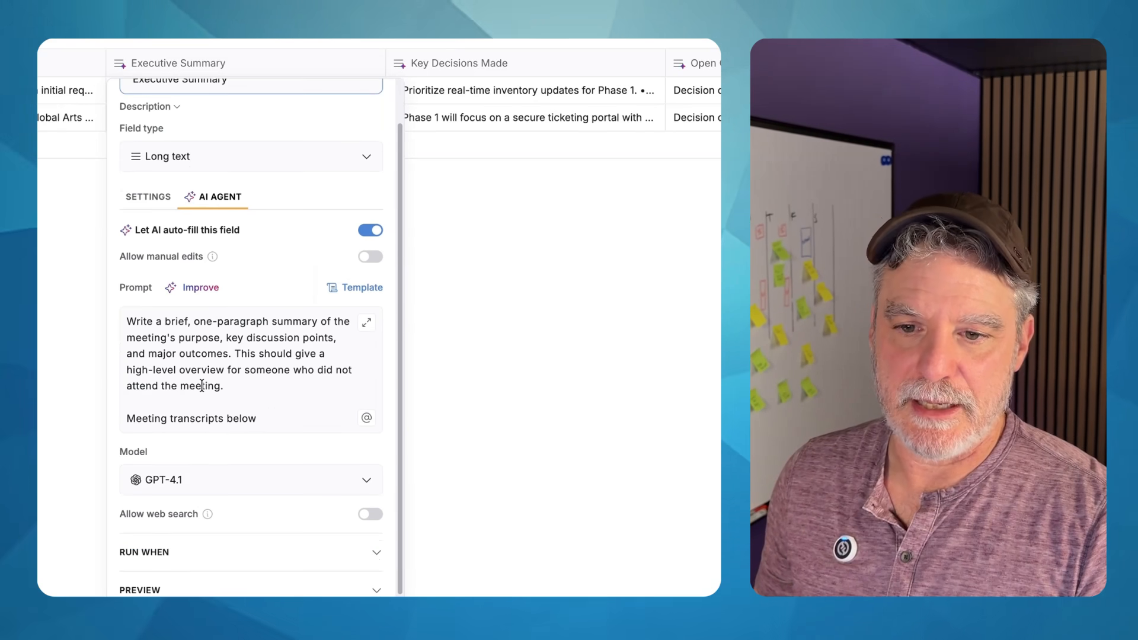
left_click(273, 409)
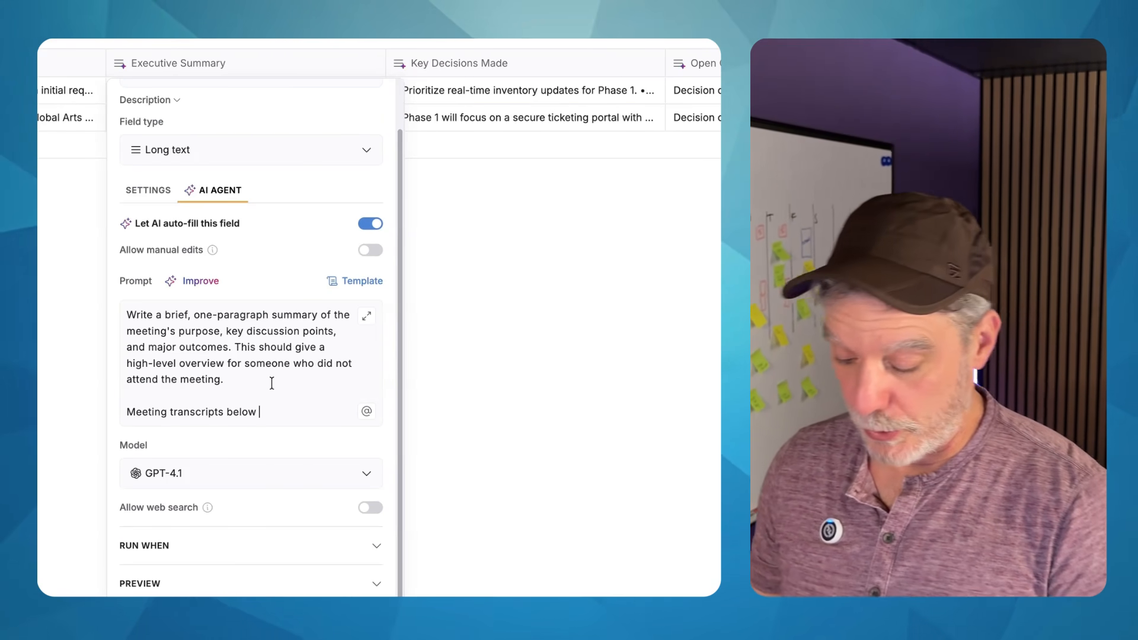
key("Return")
type("@")
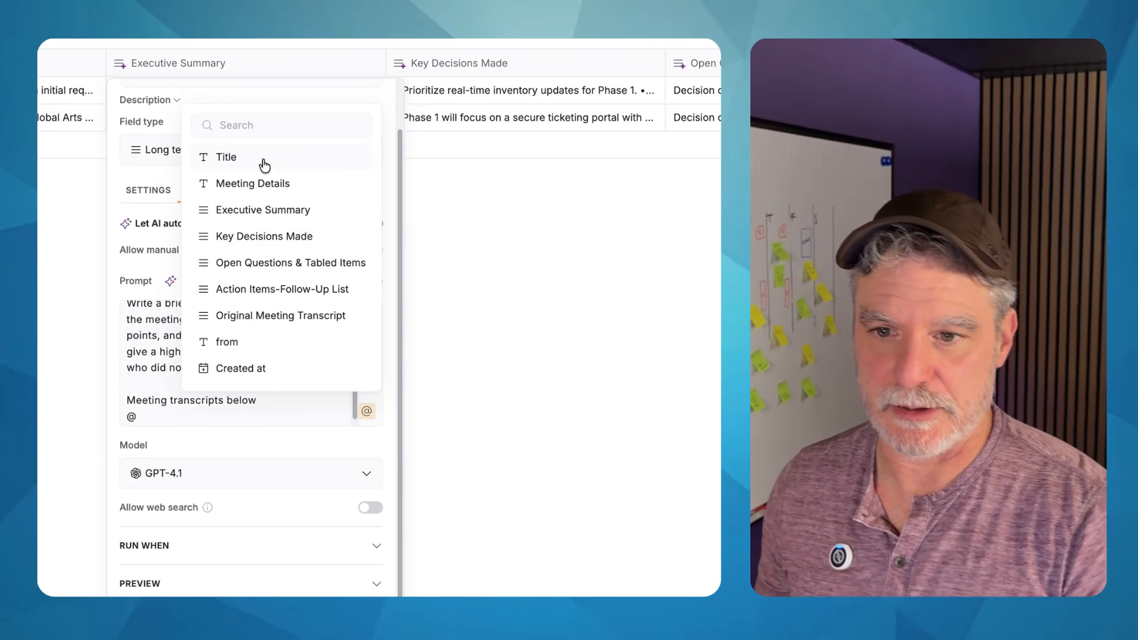
left_click(259, 314)
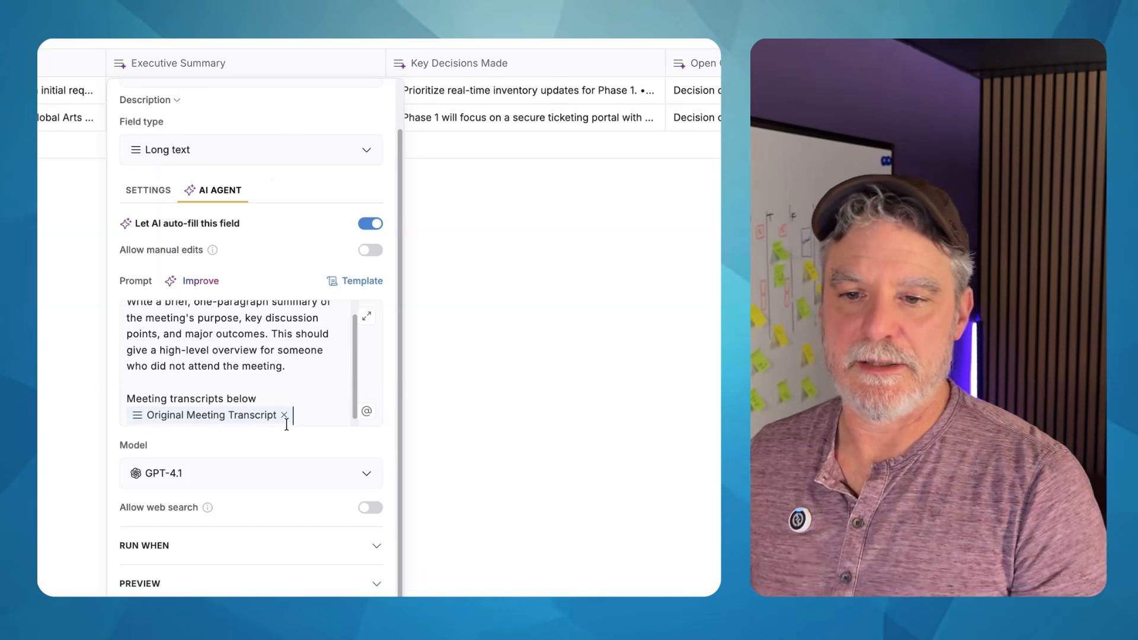
Step: Allow manual edits on the Executive Summary field, turn off Skip when value already exists, and leave its settings
scroll(287, 407, "down", 1)
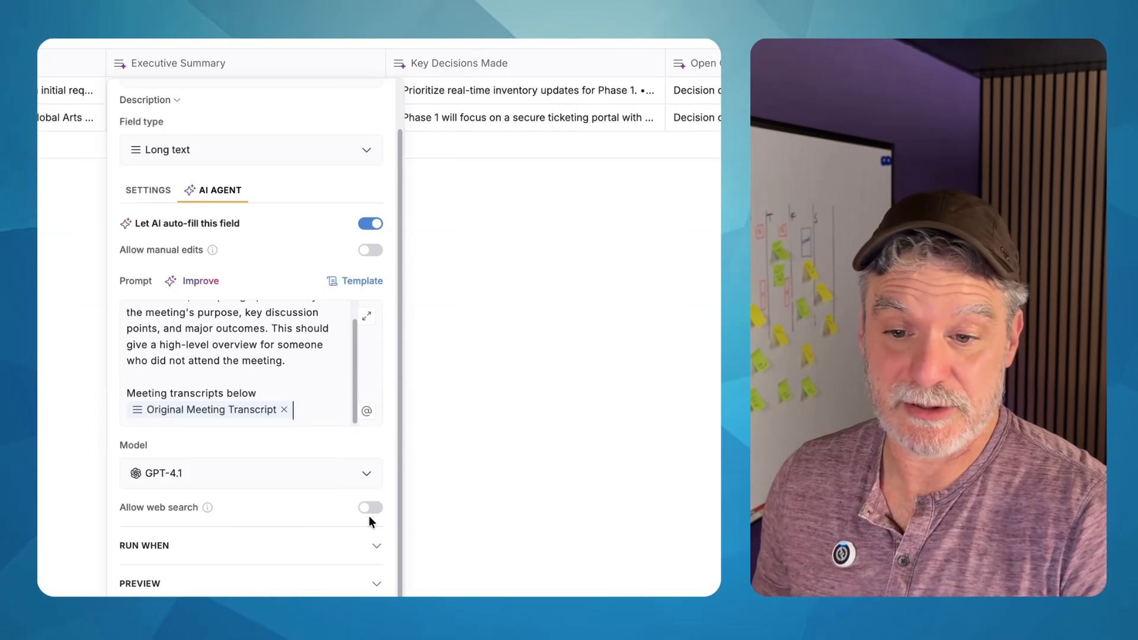
left_click(369, 250)
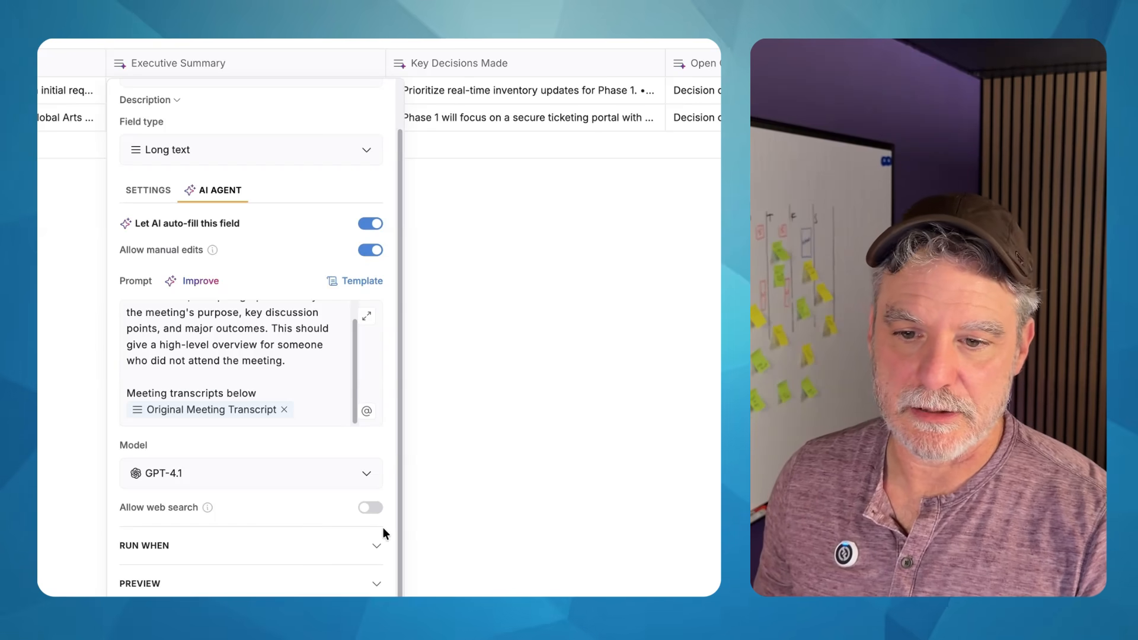
left_click(357, 545)
scroll(352, 541, "down", 3)
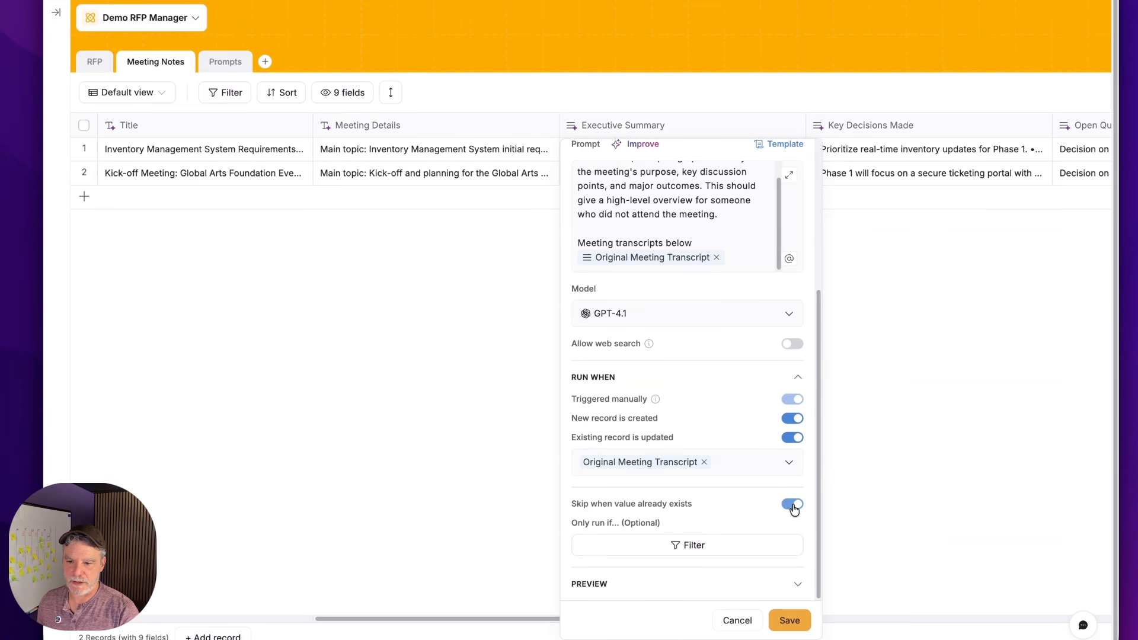
left_click(799, 502)
left_click(740, 255)
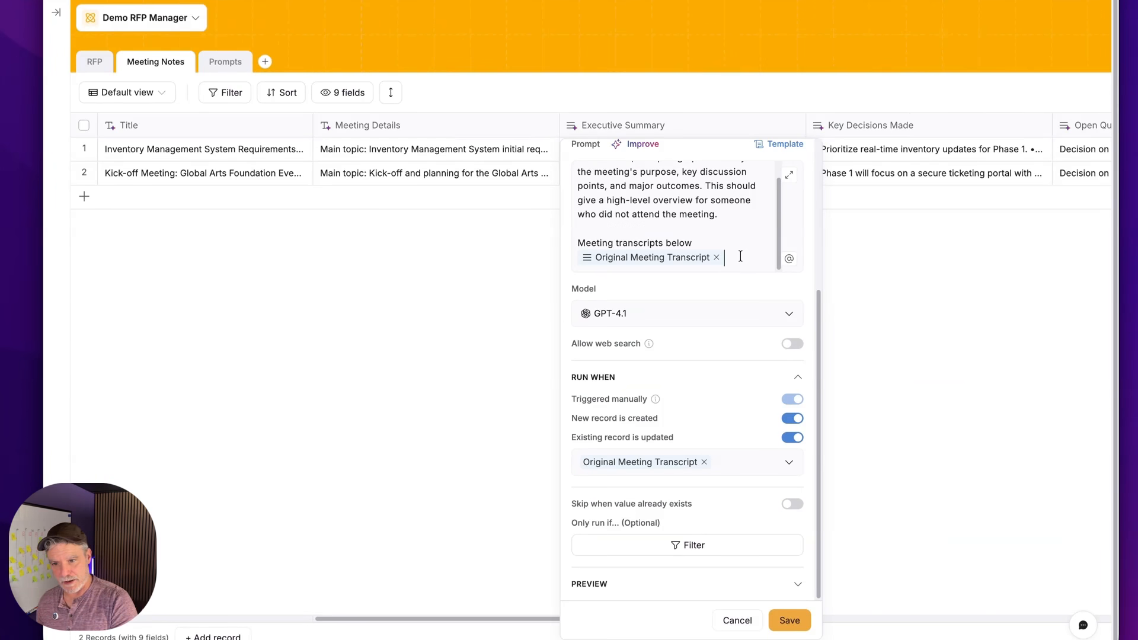
left_click_drag(740, 255, 568, 259)
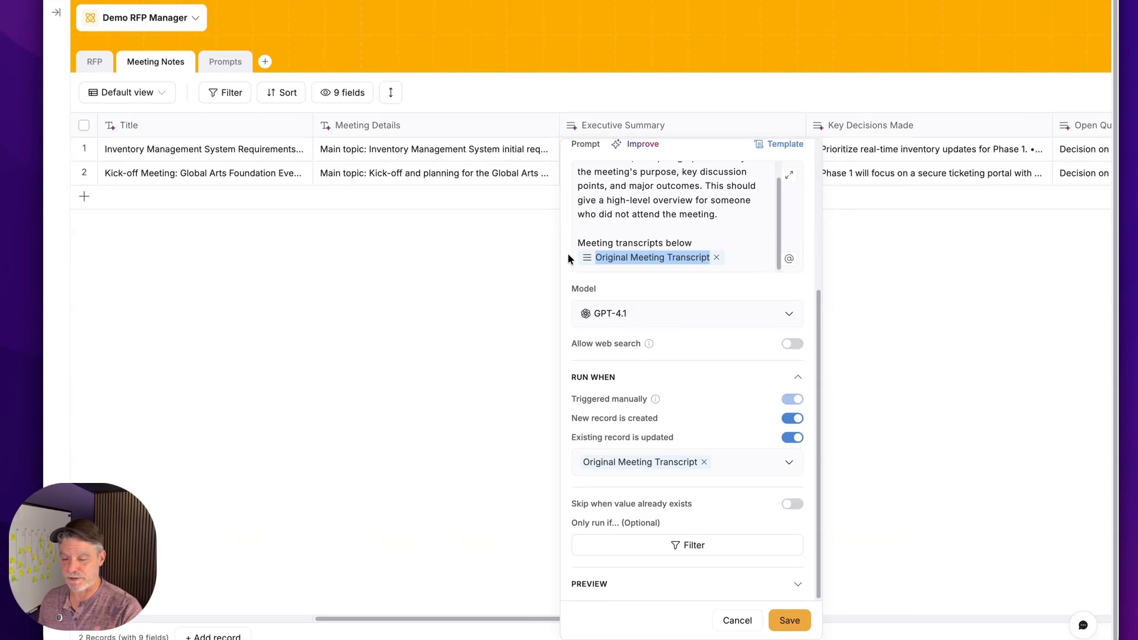
left_click(901, 311)
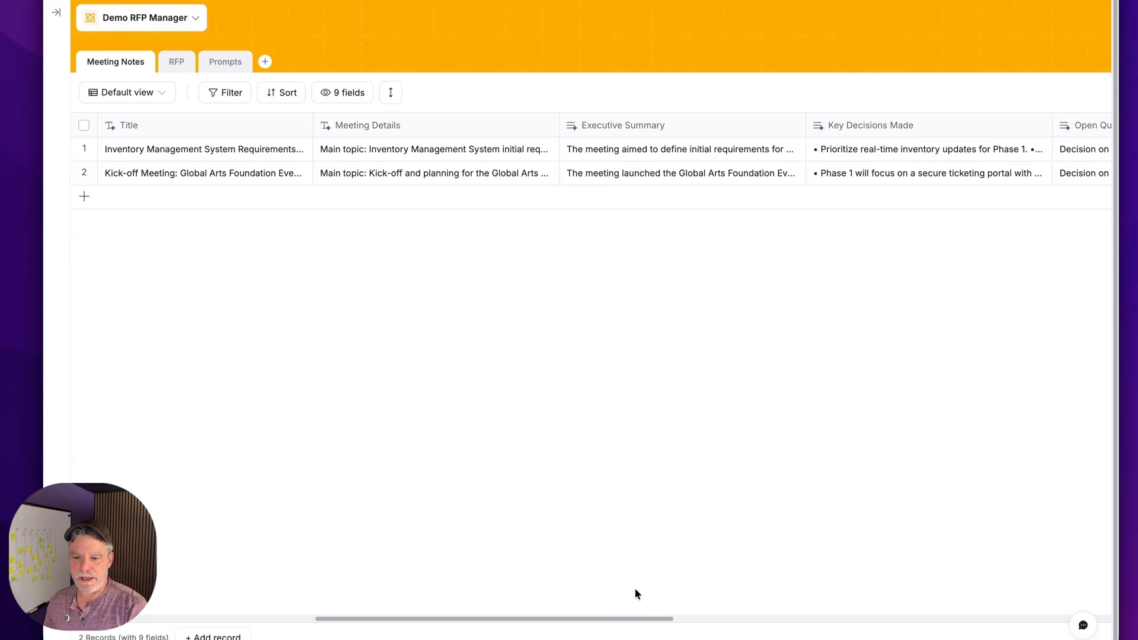
Step: Open the Key Decisions Made field's settings and review its AI agent prompt and options
left_click_drag(629, 620, 765, 616)
left_click(722, 128)
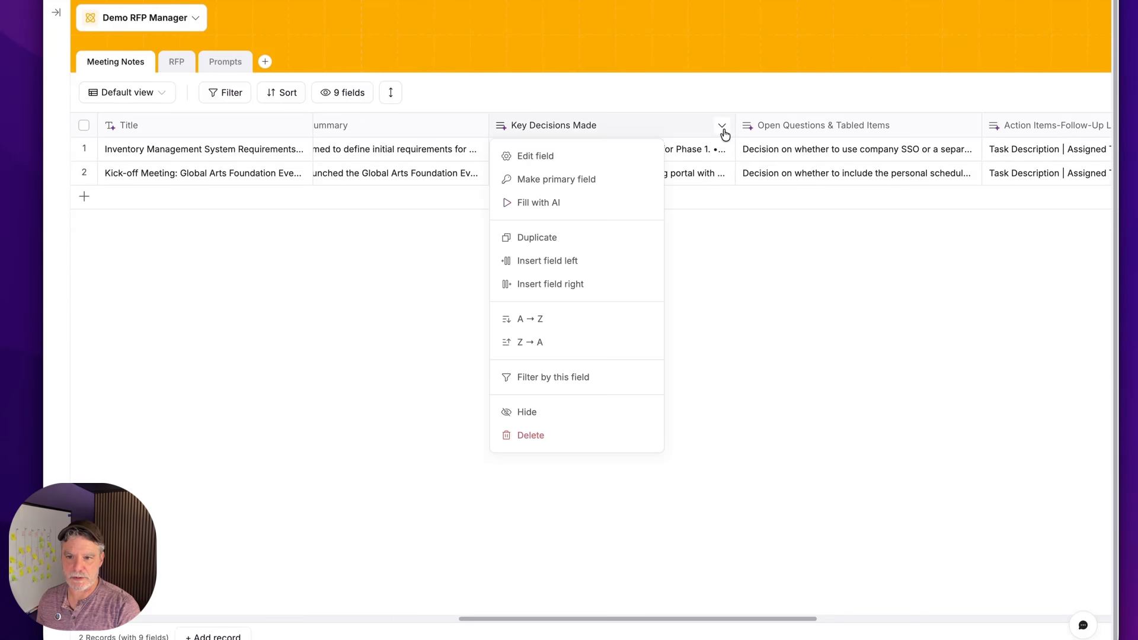
left_click(599, 156)
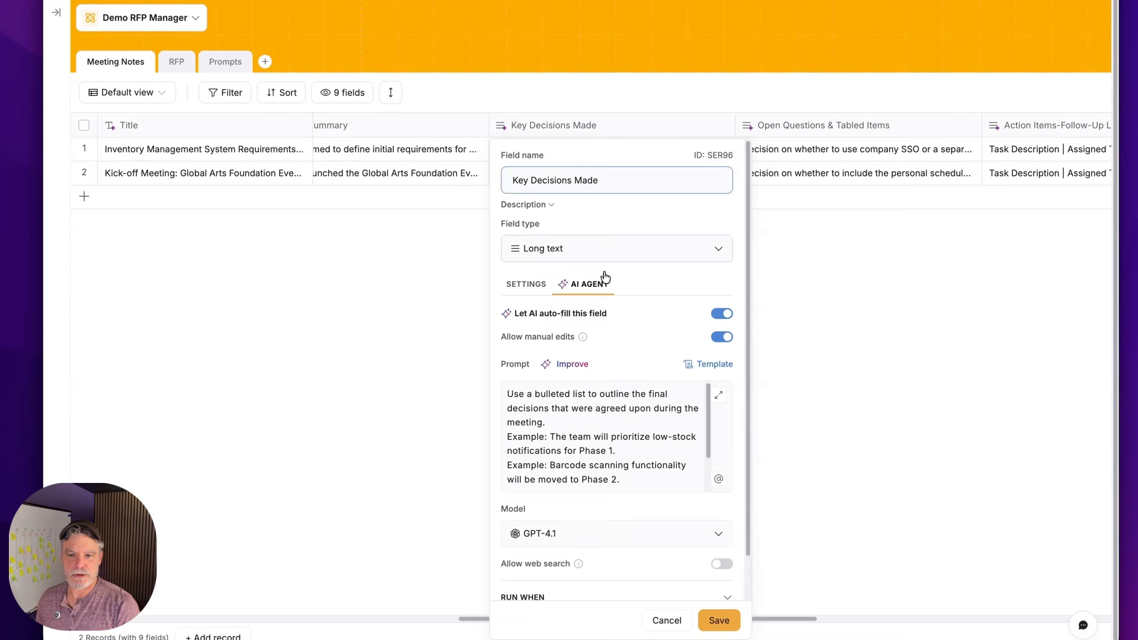
scroll(651, 441, "down", 2)
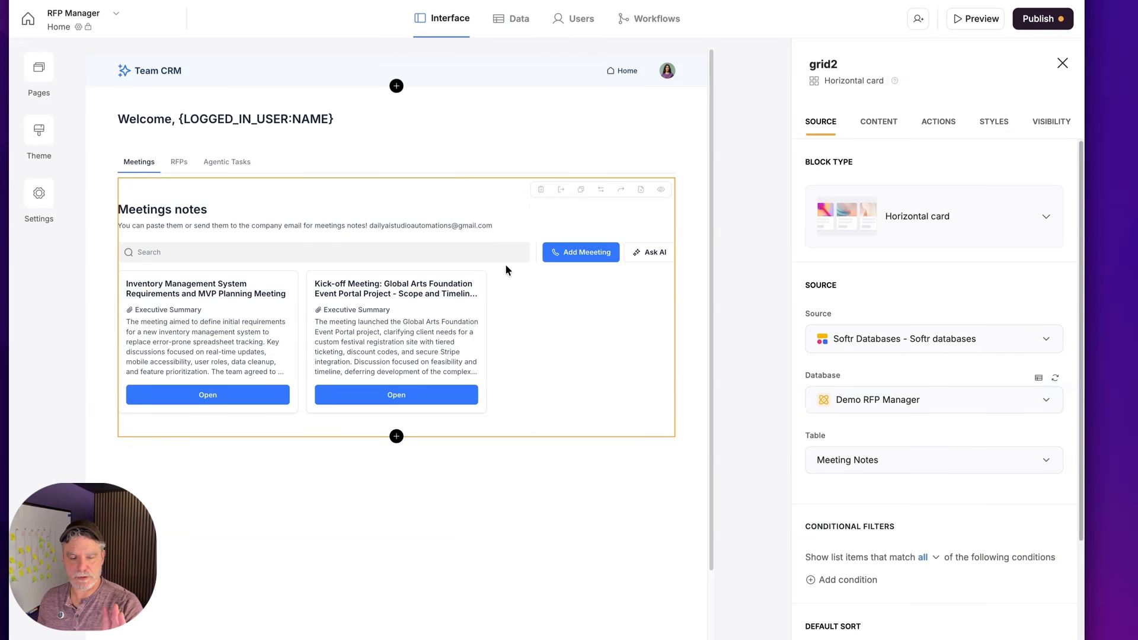
Step: Review the Meetings notes block's content settings, including its title, layout, item fields and search bar
left_click(887, 123)
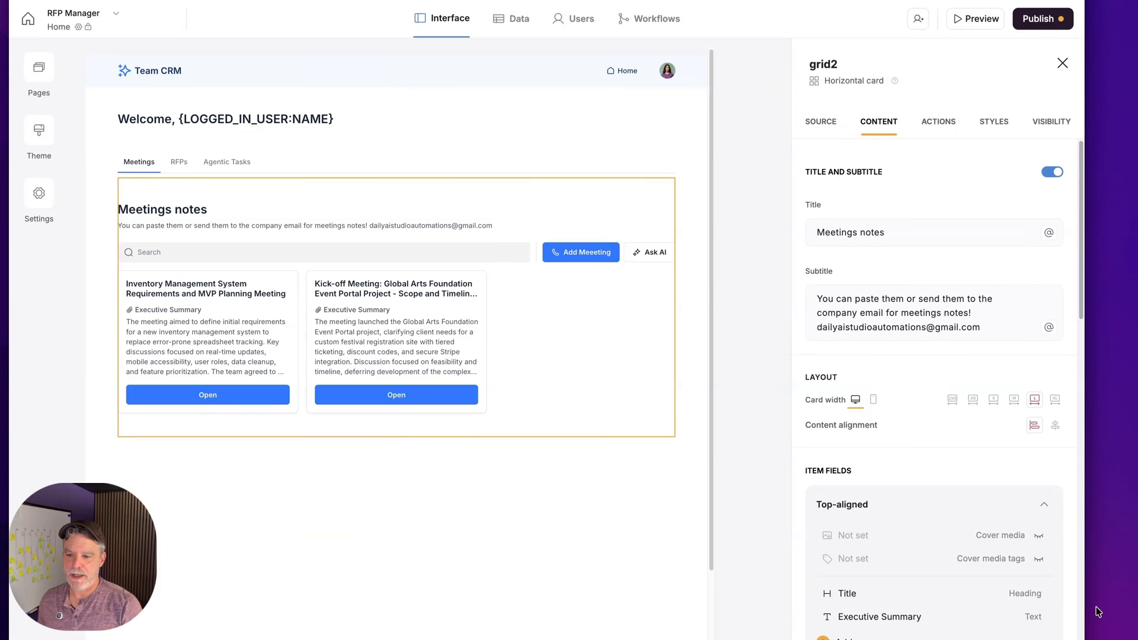
left_click_drag(1083, 639, 1070, 624)
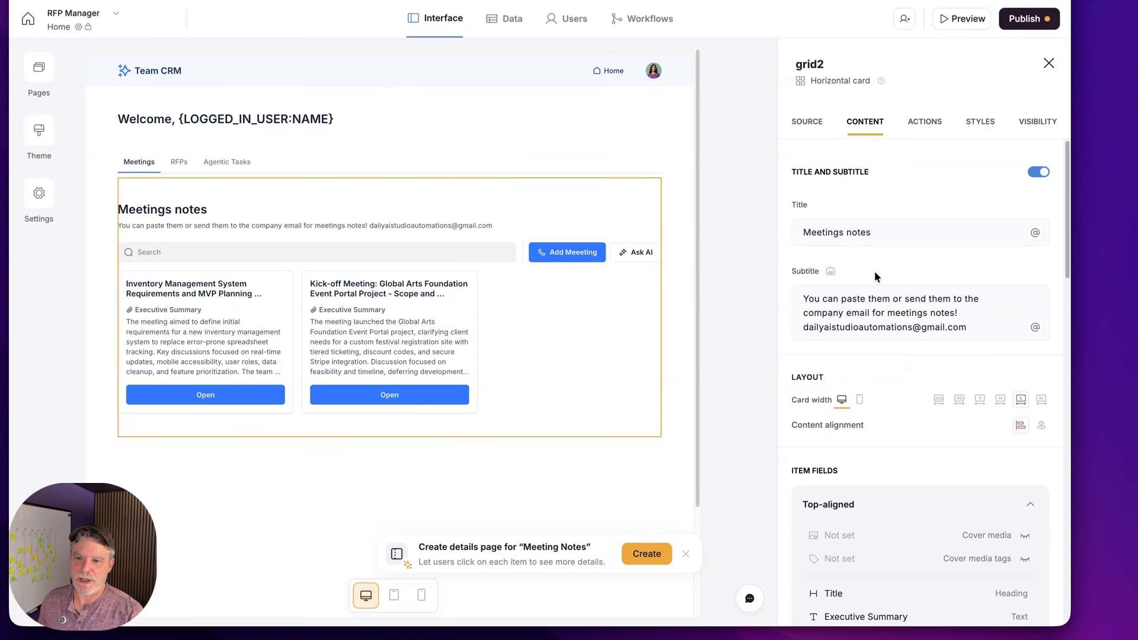
scroll(897, 407, "down", 6)
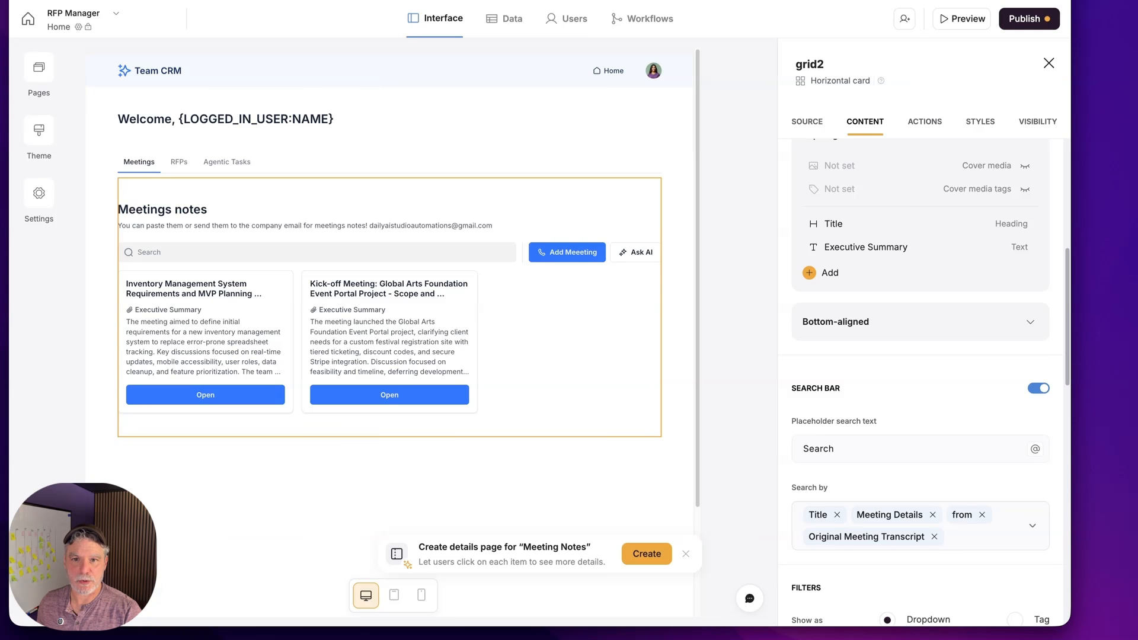
Step: In the app preview, open the Global Arts Foundation kick-off meeting's details and review its AI-generated fields and comment section
key("super+t")
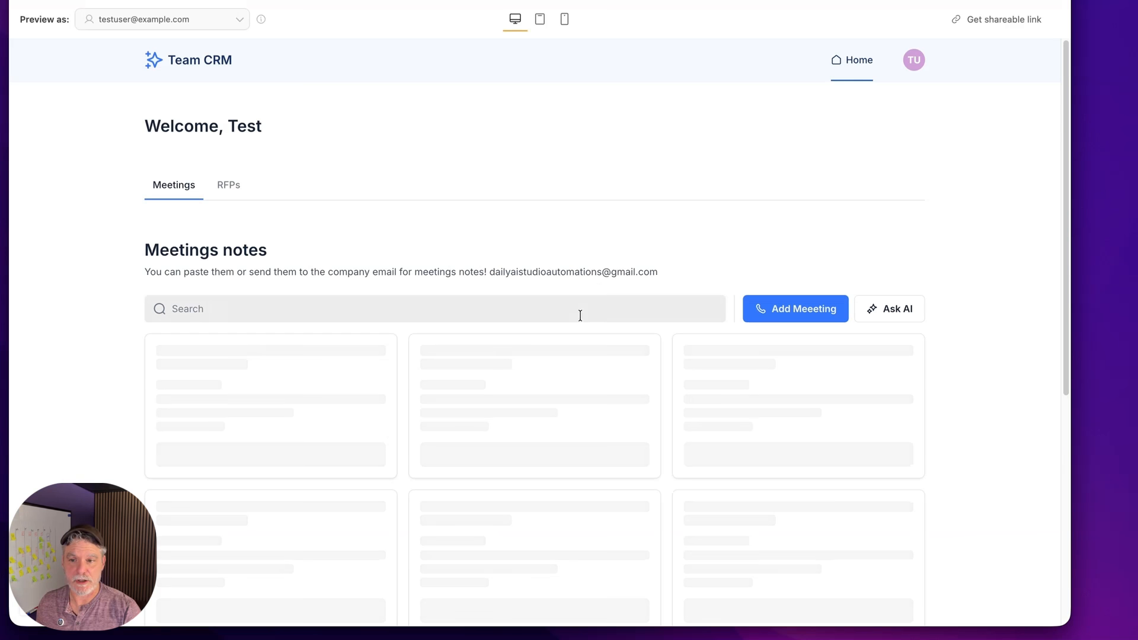
scroll(580, 315, "down", 2)
left_click(332, 460)
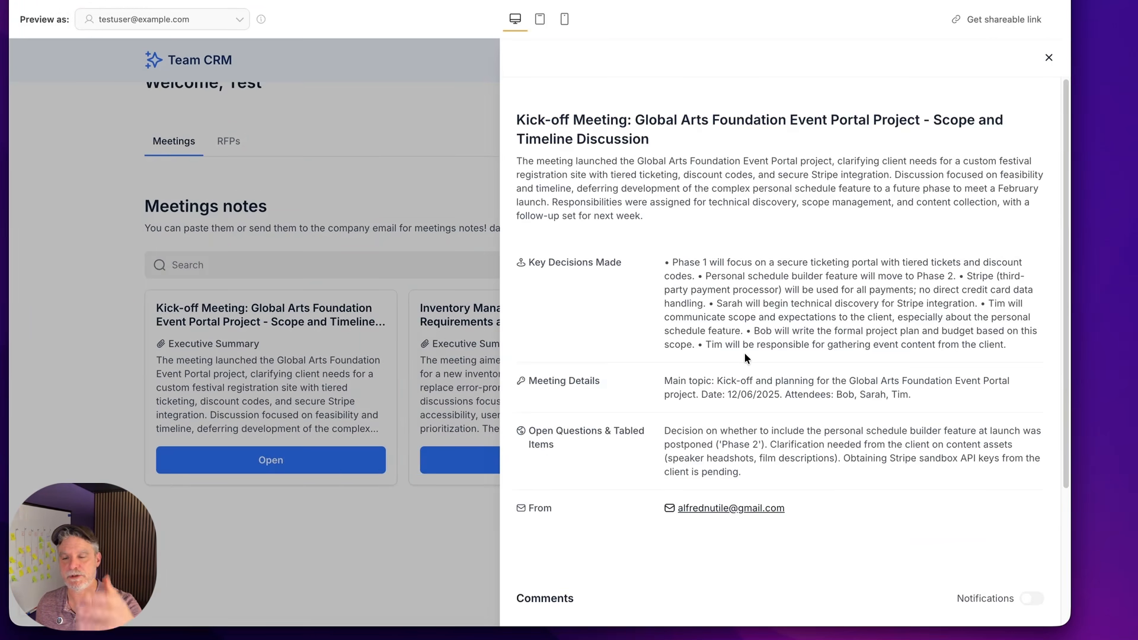
scroll(631, 570, "down", 3)
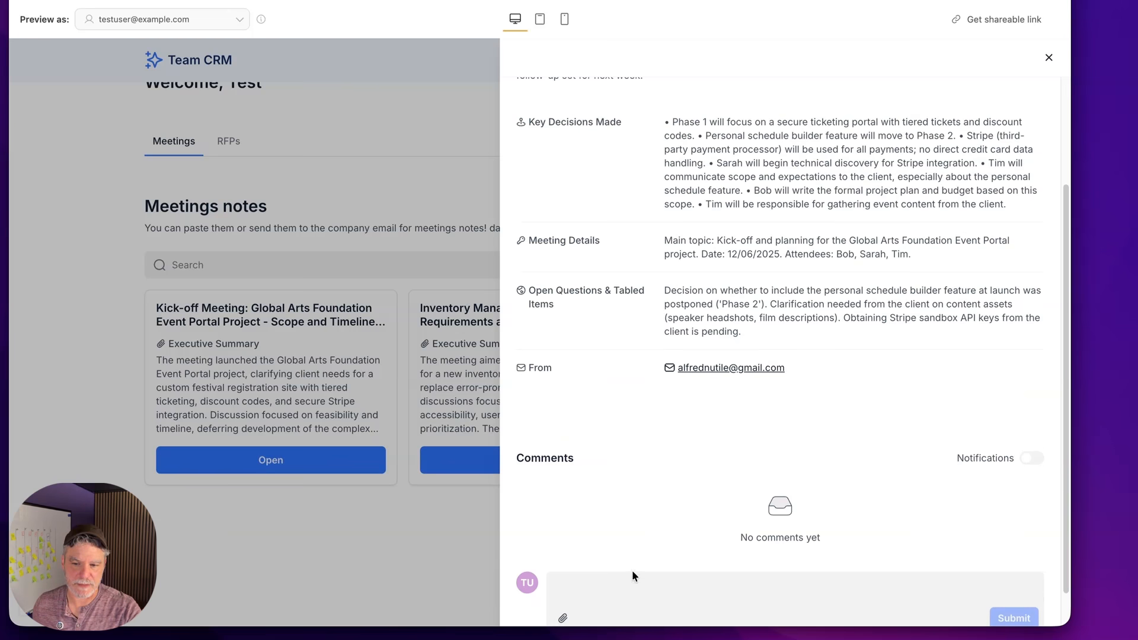
left_click(636, 587)
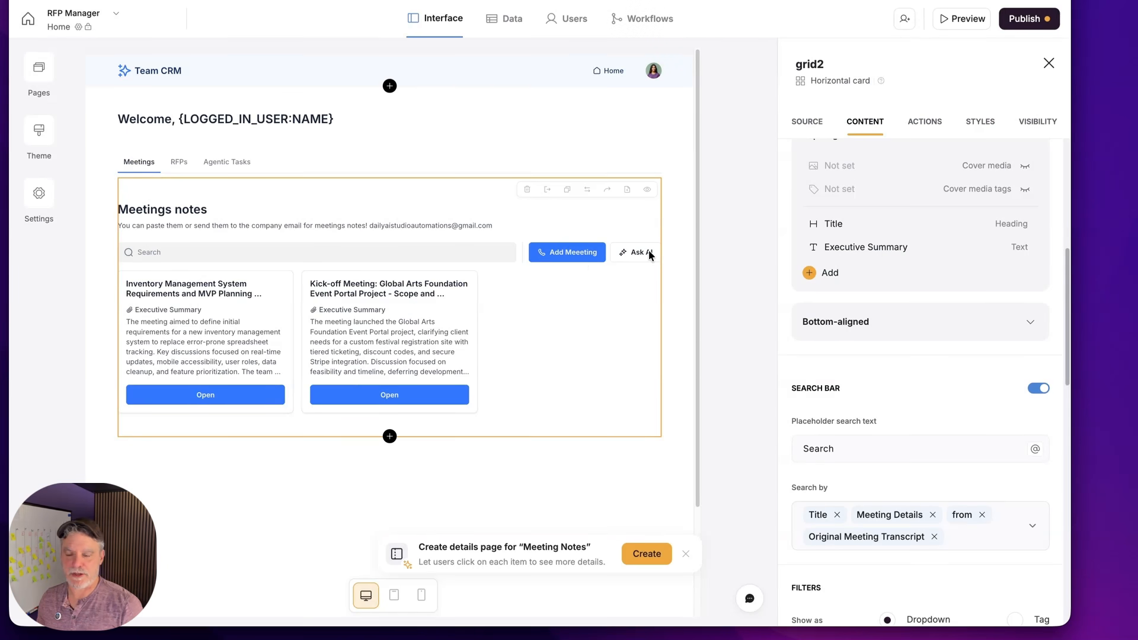
Step: Examine the Meetings notes block's Ask AI button, reviewing its chat messages, field access, instructions and response style
left_click(910, 125)
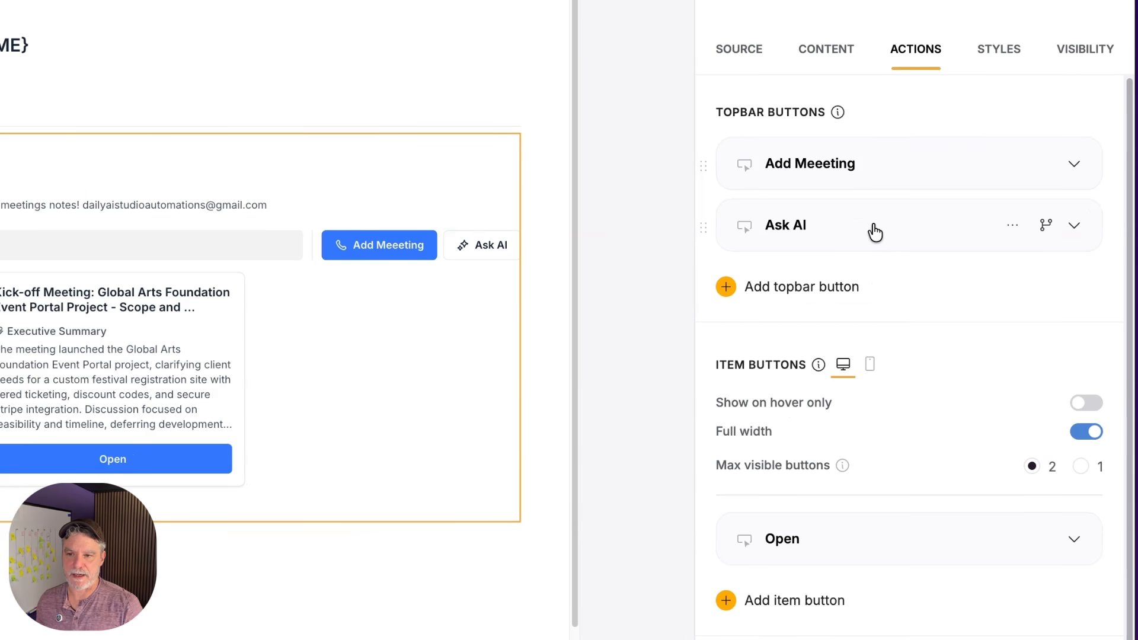
left_click(874, 231)
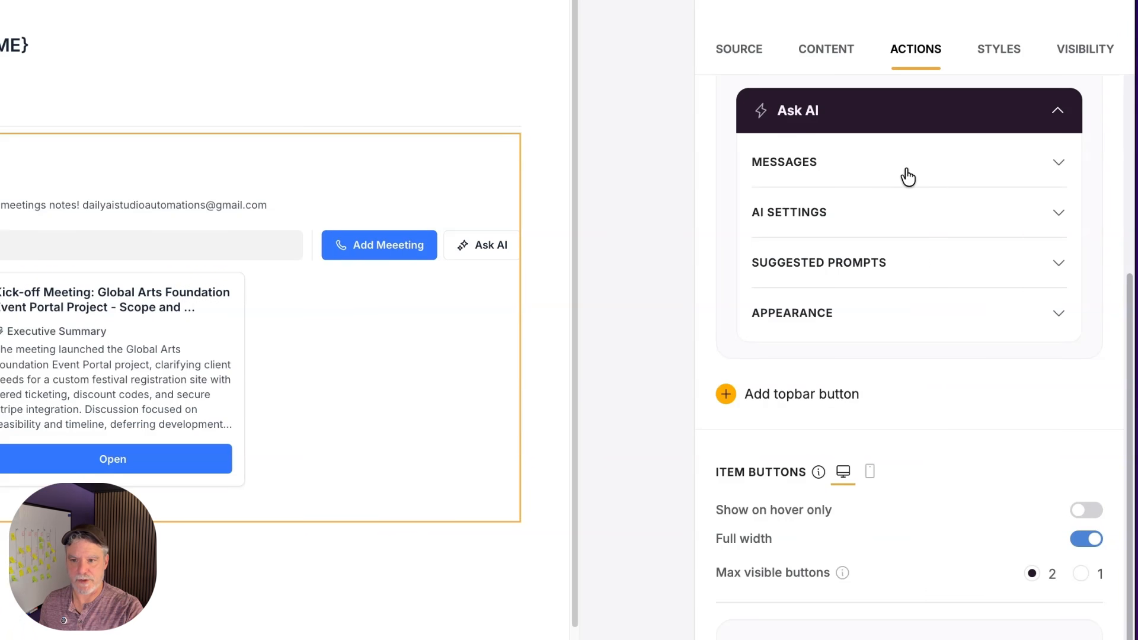
left_click(783, 166)
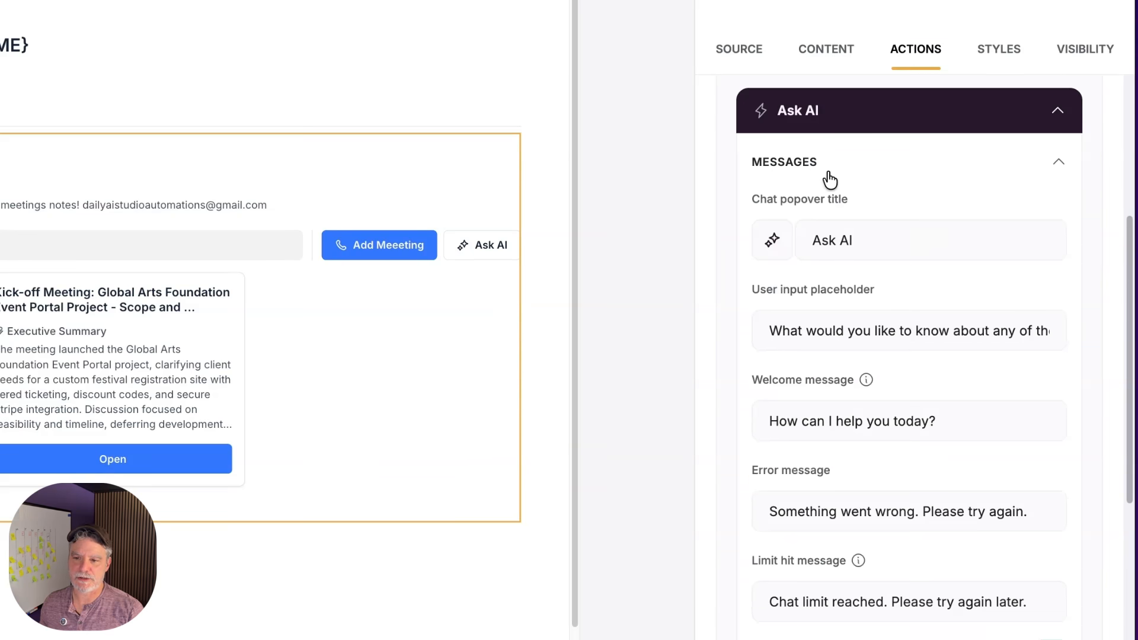
scroll(859, 370, "down", 1)
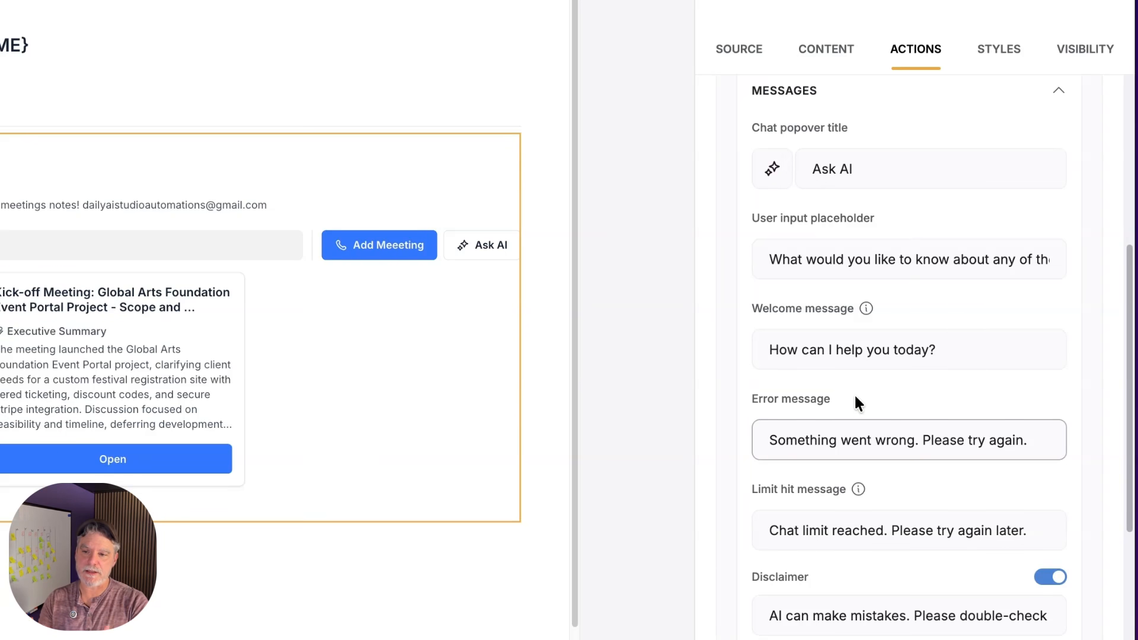
scroll(842, 379, "down", 3)
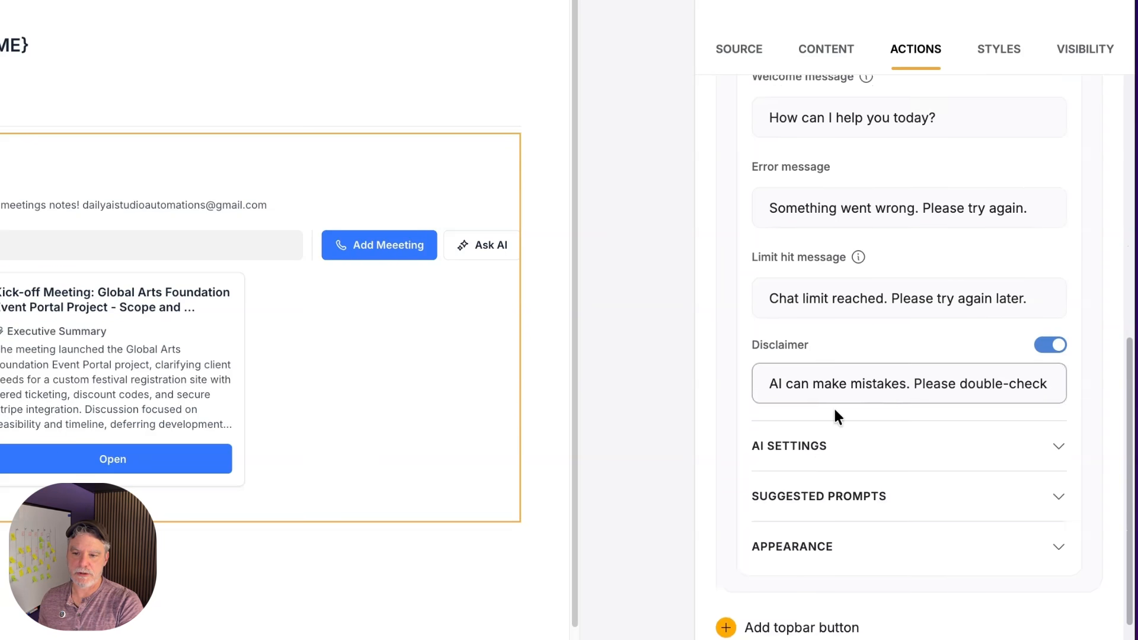
left_click(816, 455)
scroll(817, 445, "down", 4)
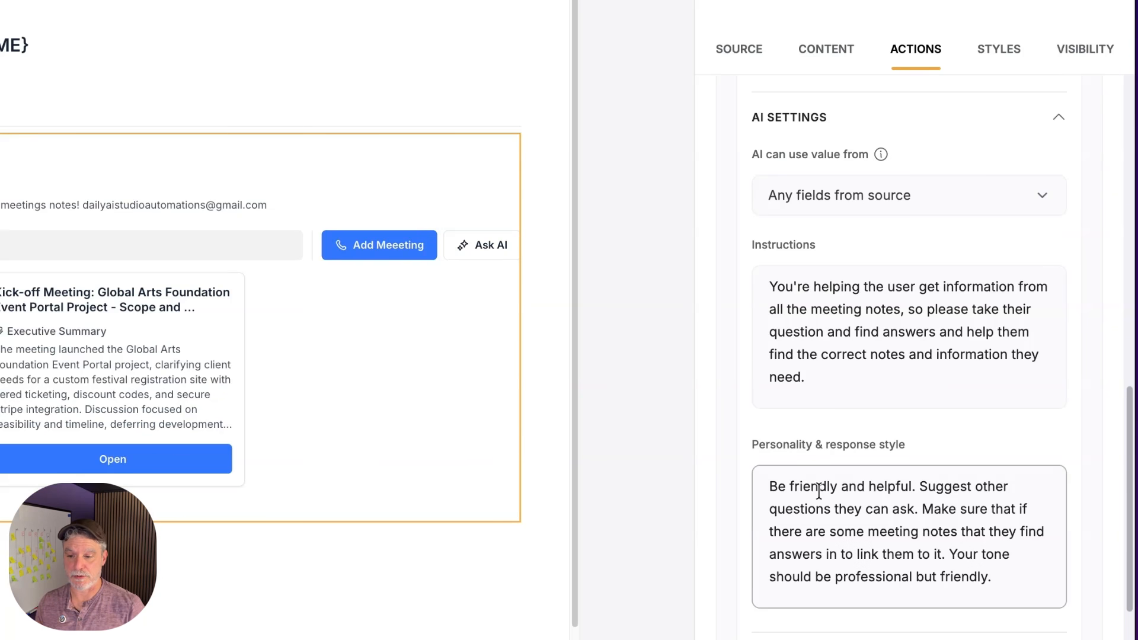
scroll(800, 471, "up", 4)
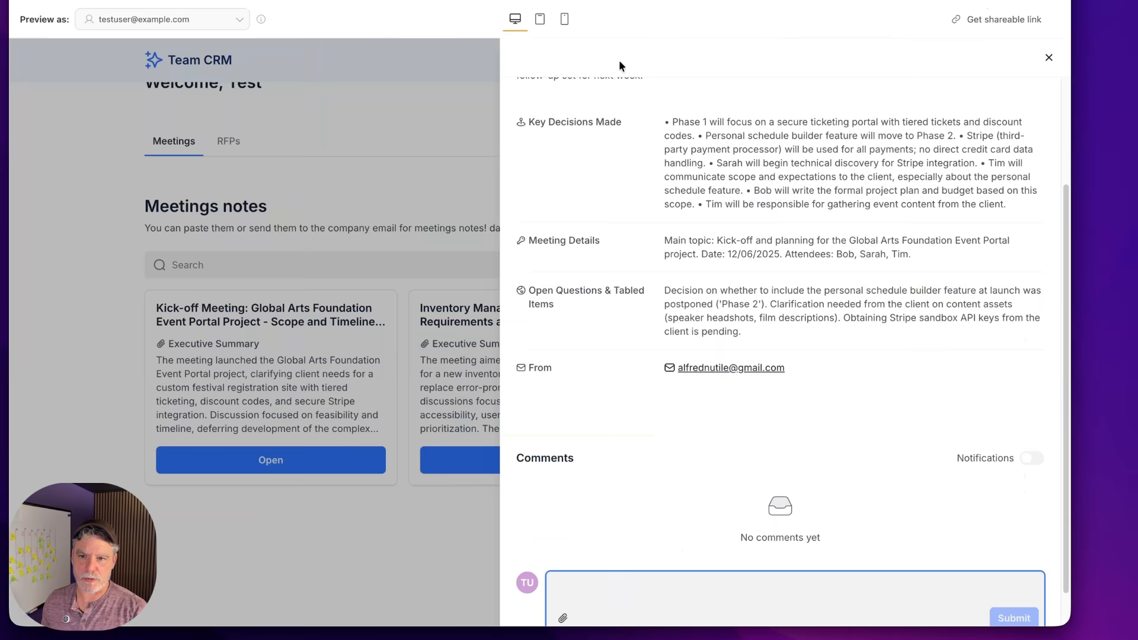
Step: In the app preview, restart the Ask AI chat and submit the suggested question summarizing main action items and assignees across the projects
left_click(459, 112)
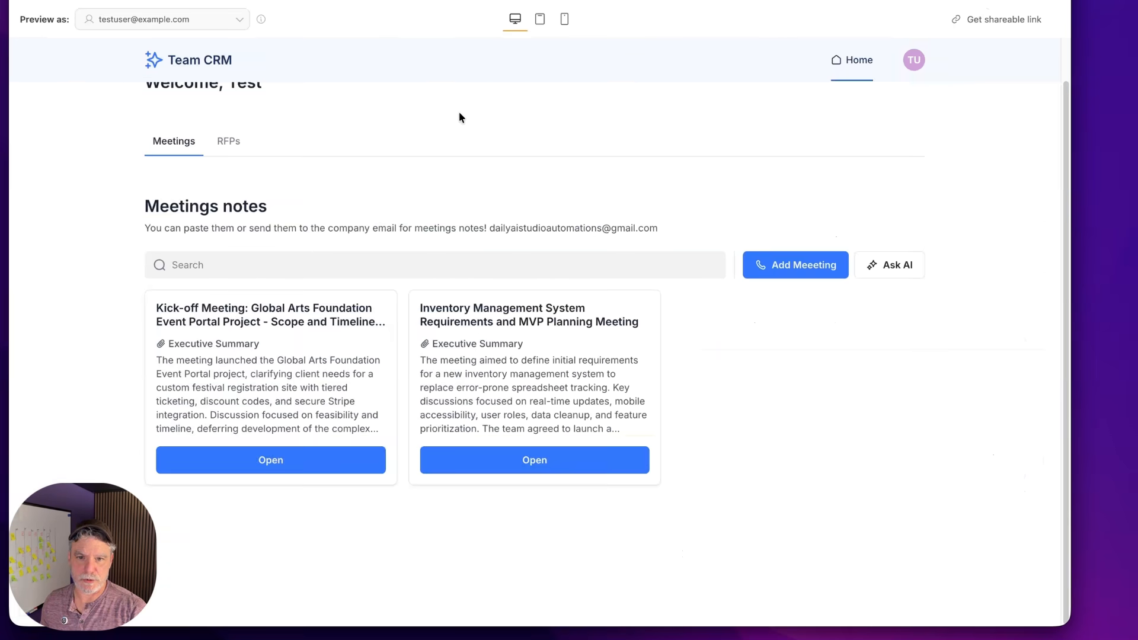
scroll(650, 87, "up", 1)
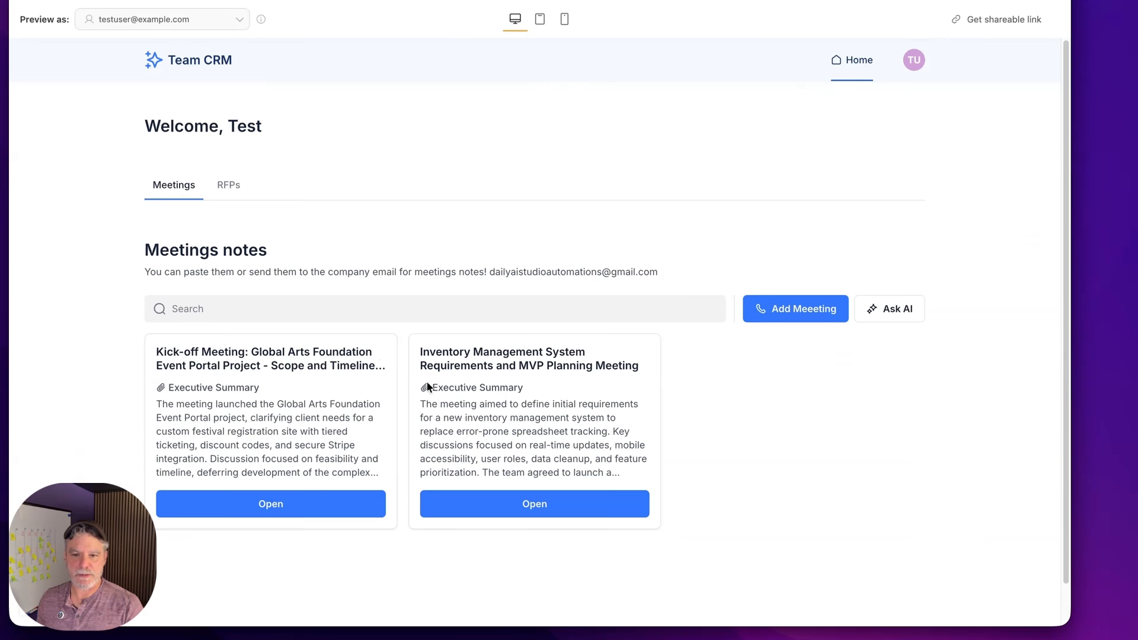
left_click(898, 304)
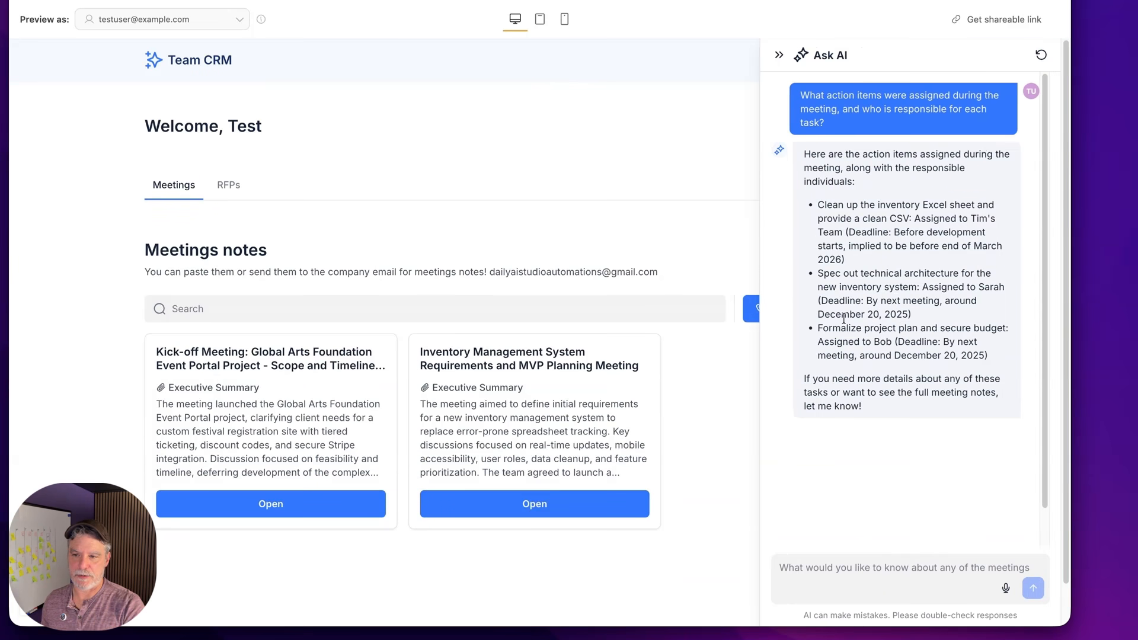
left_click(1039, 55)
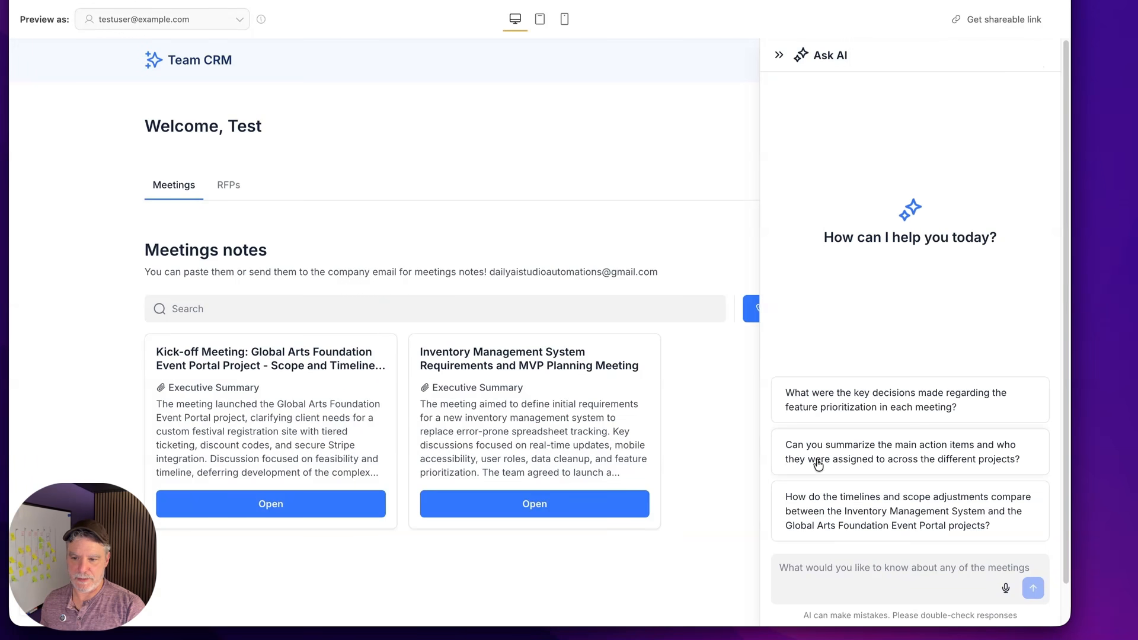
left_click(856, 456)
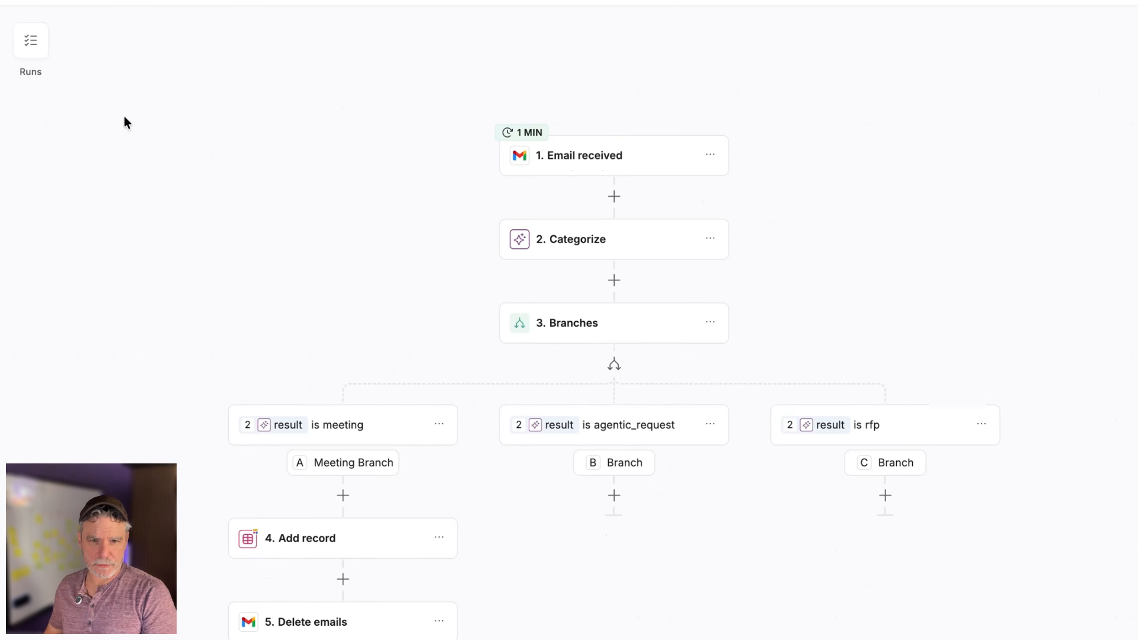
Step: Refresh the email workflow's run history and view the Dec 7, 2025 12:01:13 PM run's Email received output
left_click(30, 40)
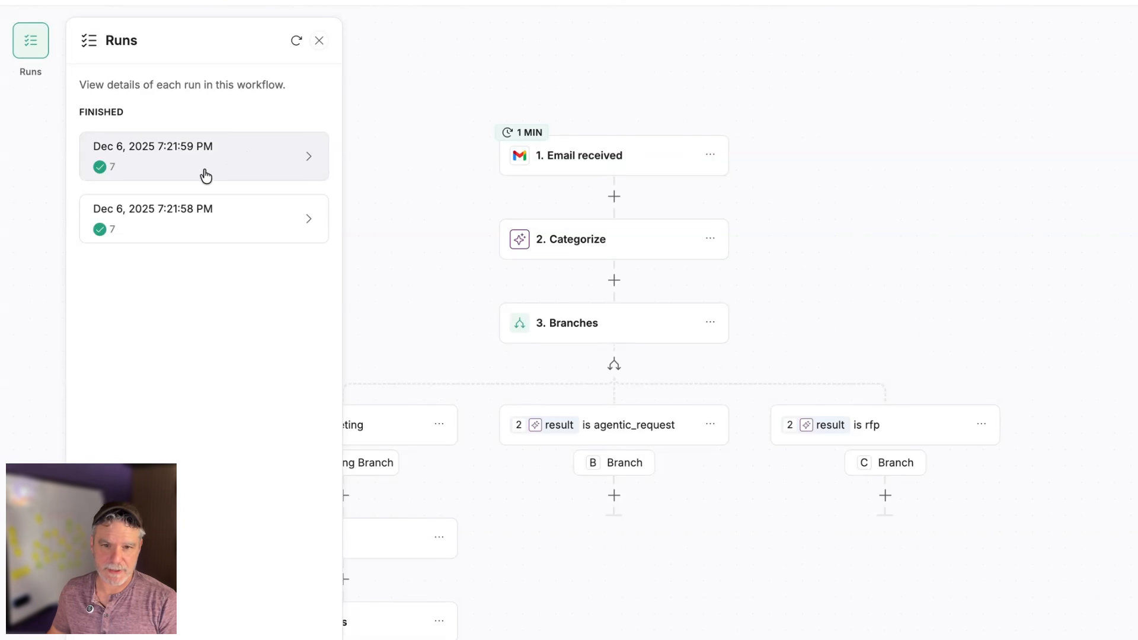
left_click(297, 46)
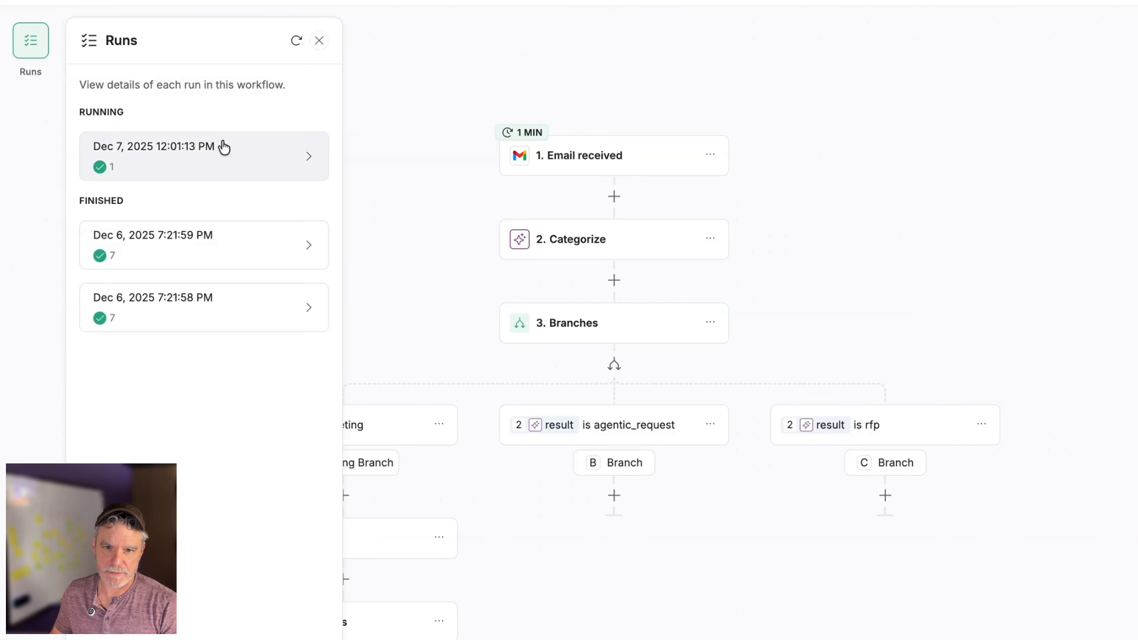
left_click(221, 148)
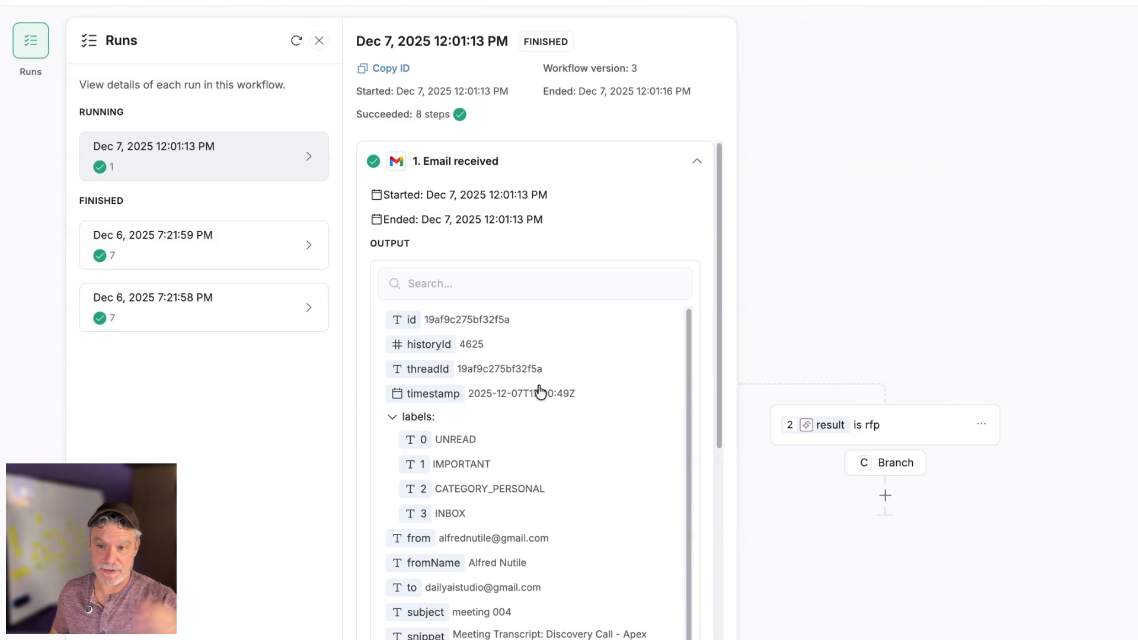
left_click(788, 100)
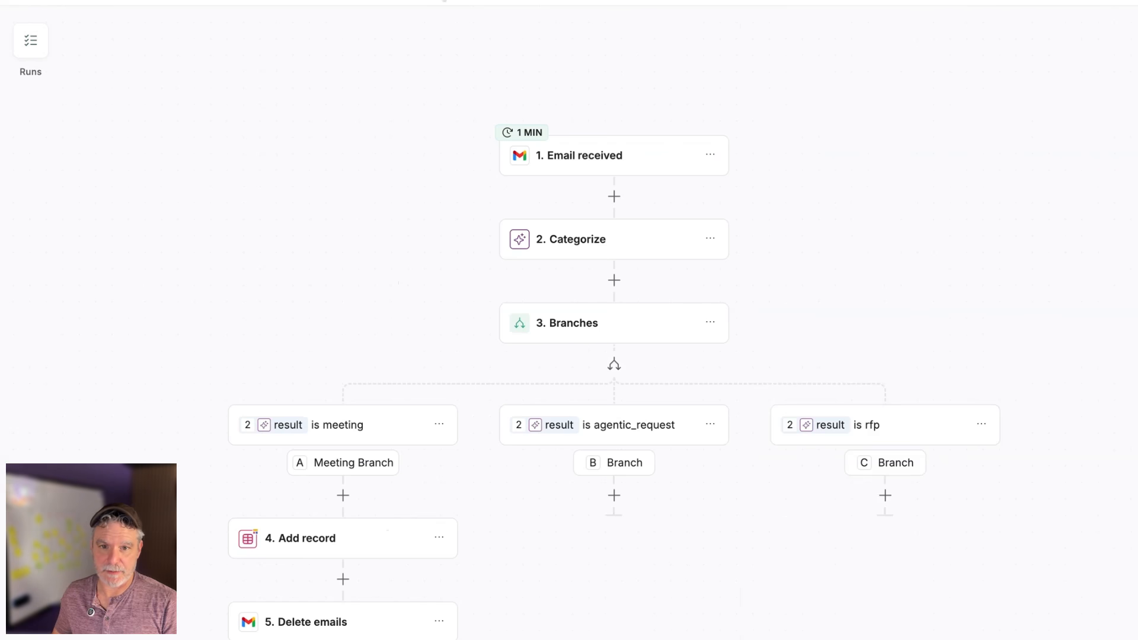
Step: Reopen the Dec 7, 2025 12:01:13 PM run and inspect the Categorize step's output
left_click(33, 44)
left_click(234, 172)
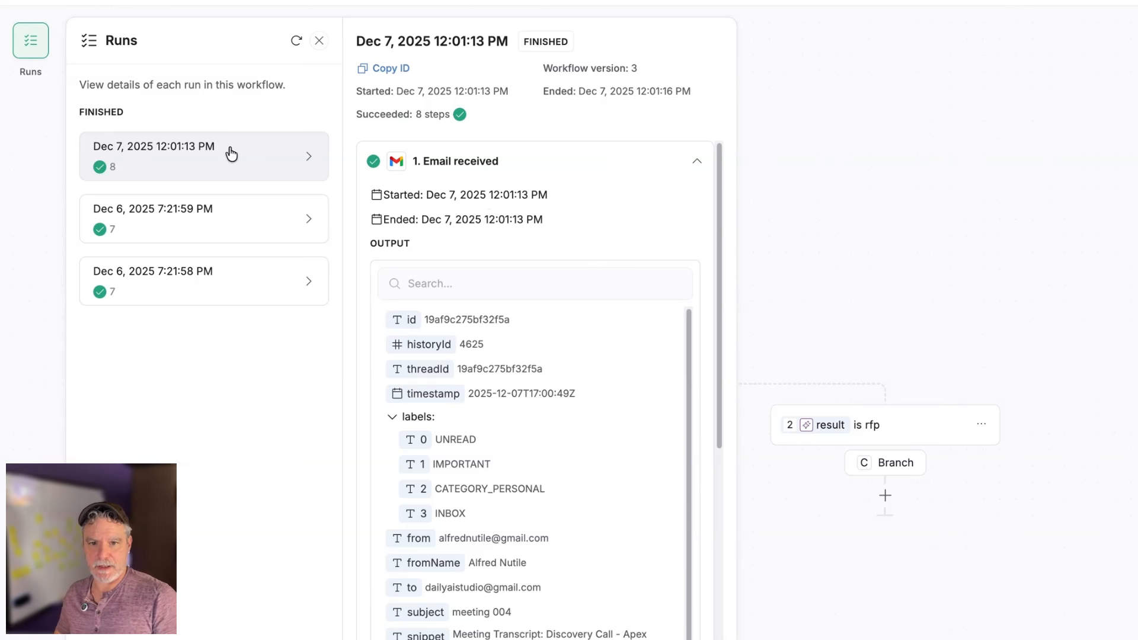
left_click(697, 161)
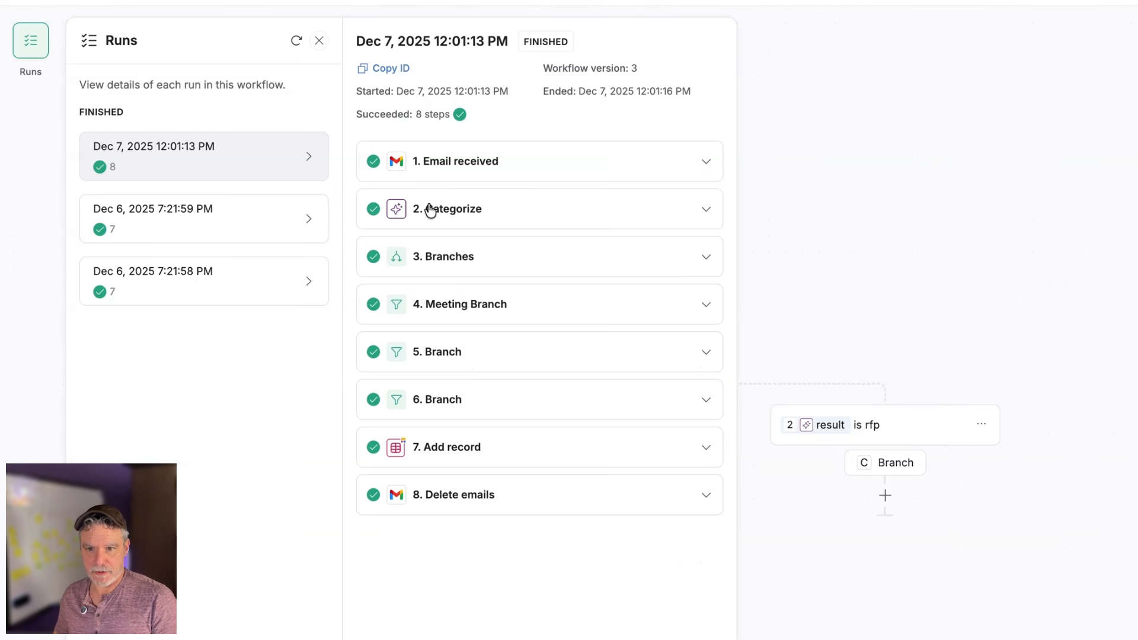
left_click(431, 210)
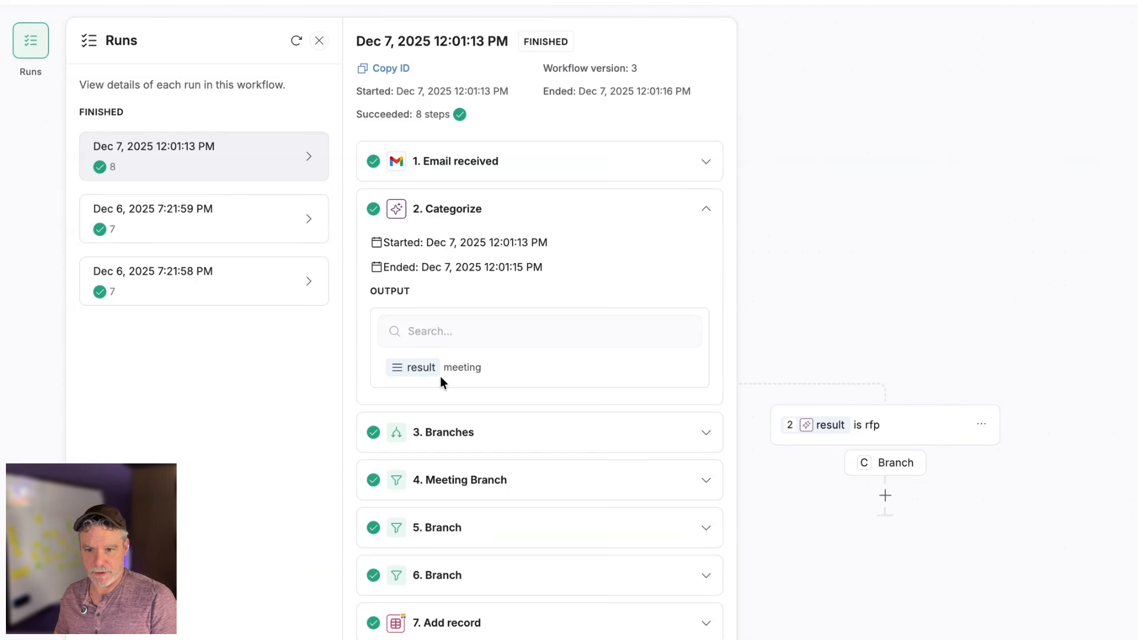
left_click(641, 225)
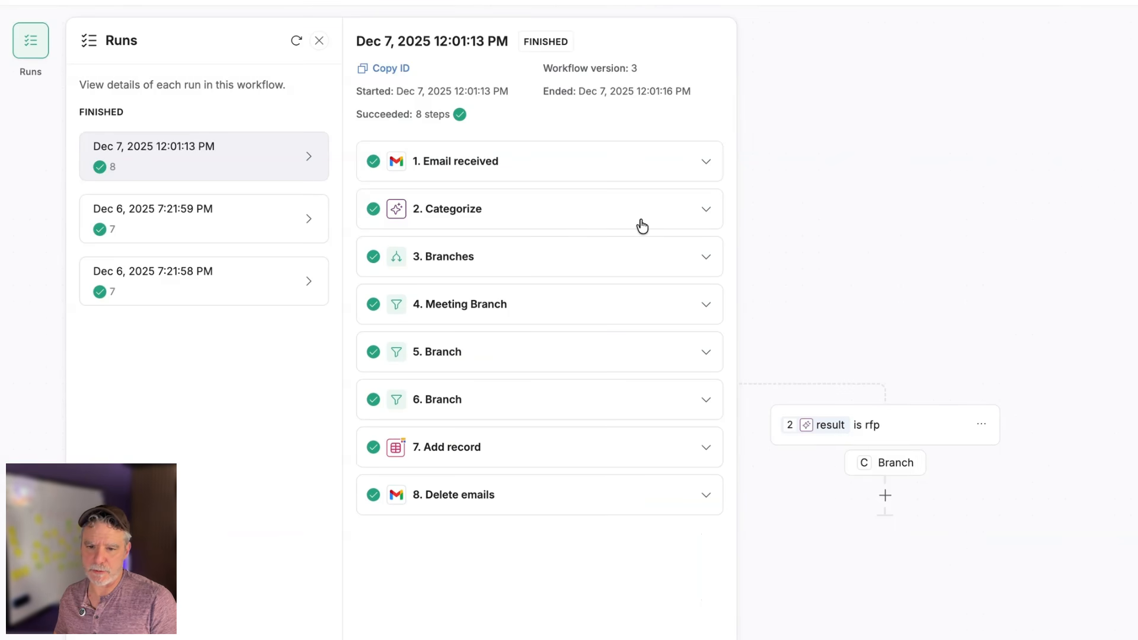
Step: Check the run details of the Branches step, the Meeting Branch and the two other Branch steps
left_click(543, 266)
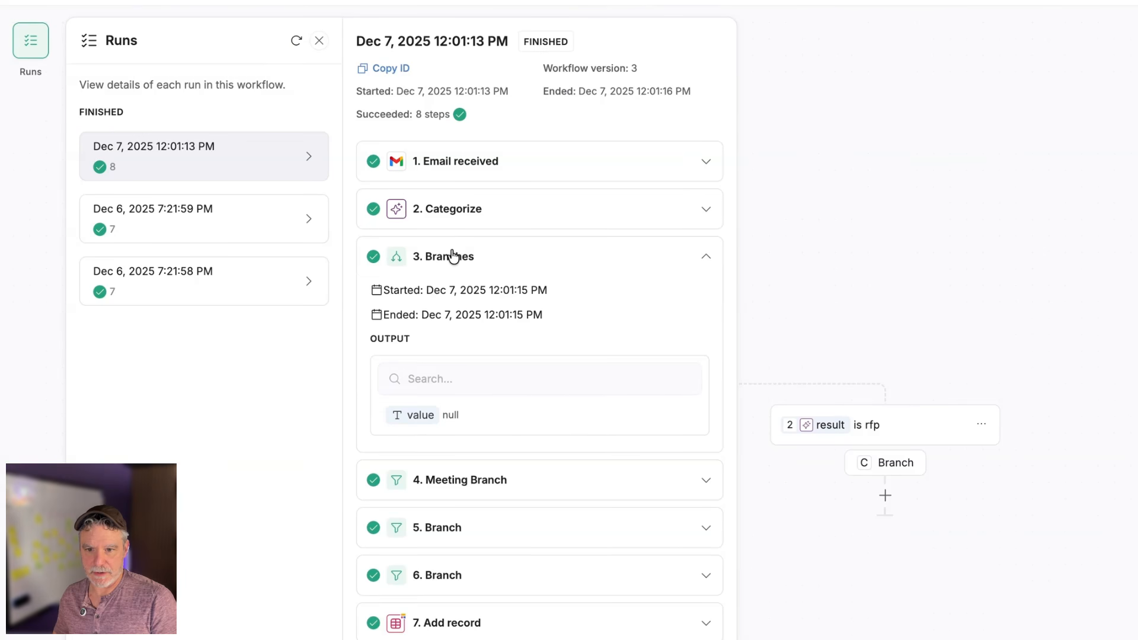
left_click(453, 256)
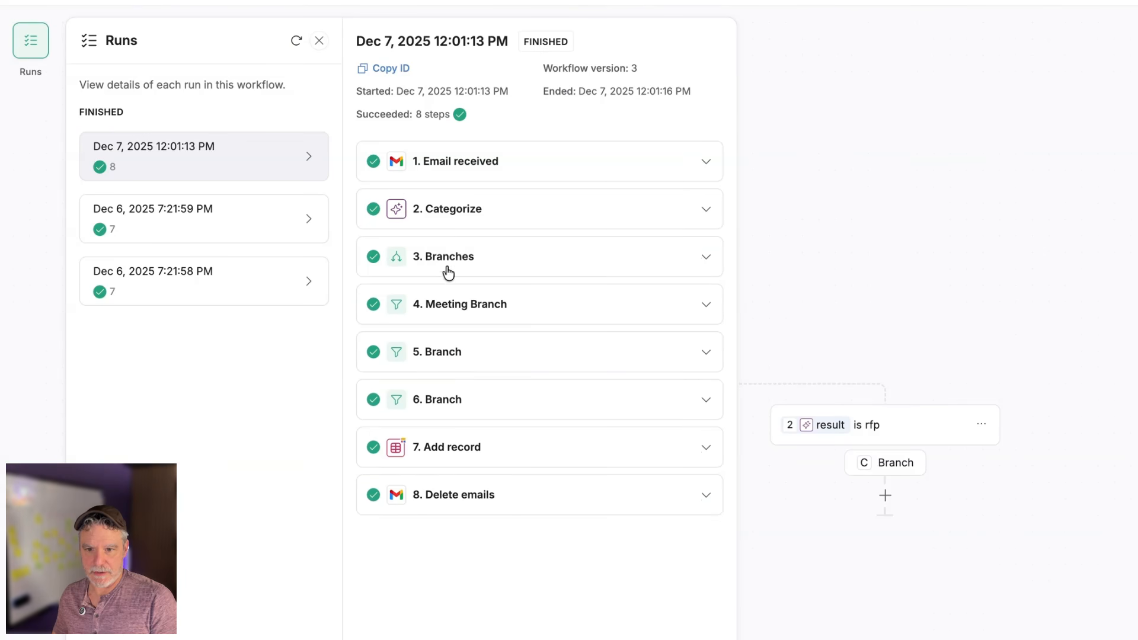
left_click(443, 307)
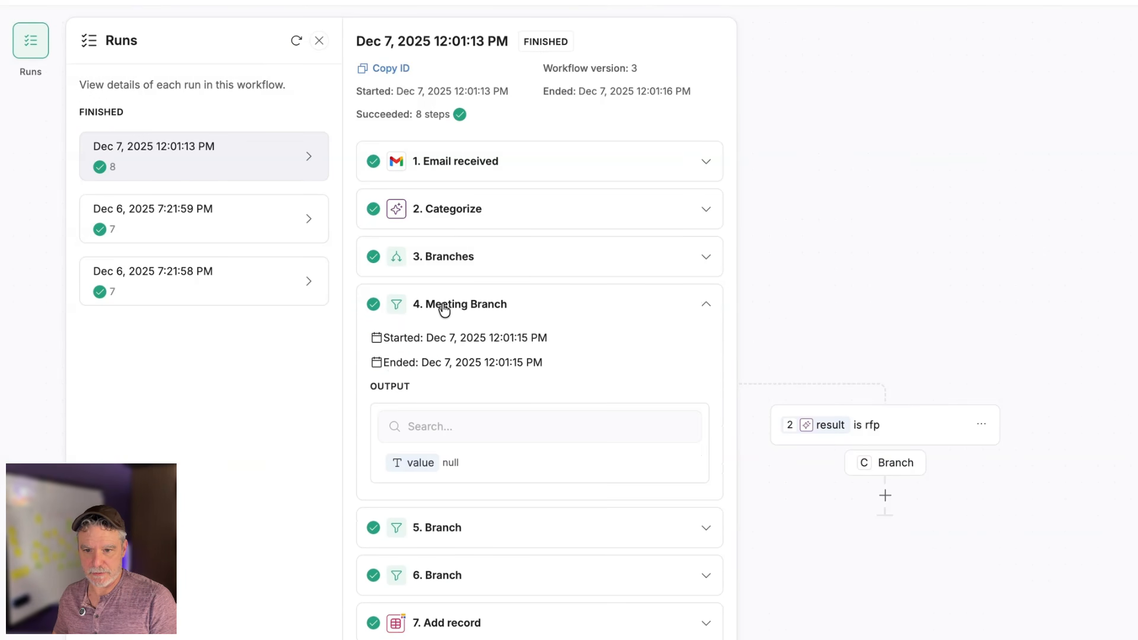
left_click(444, 307)
left_click(431, 353)
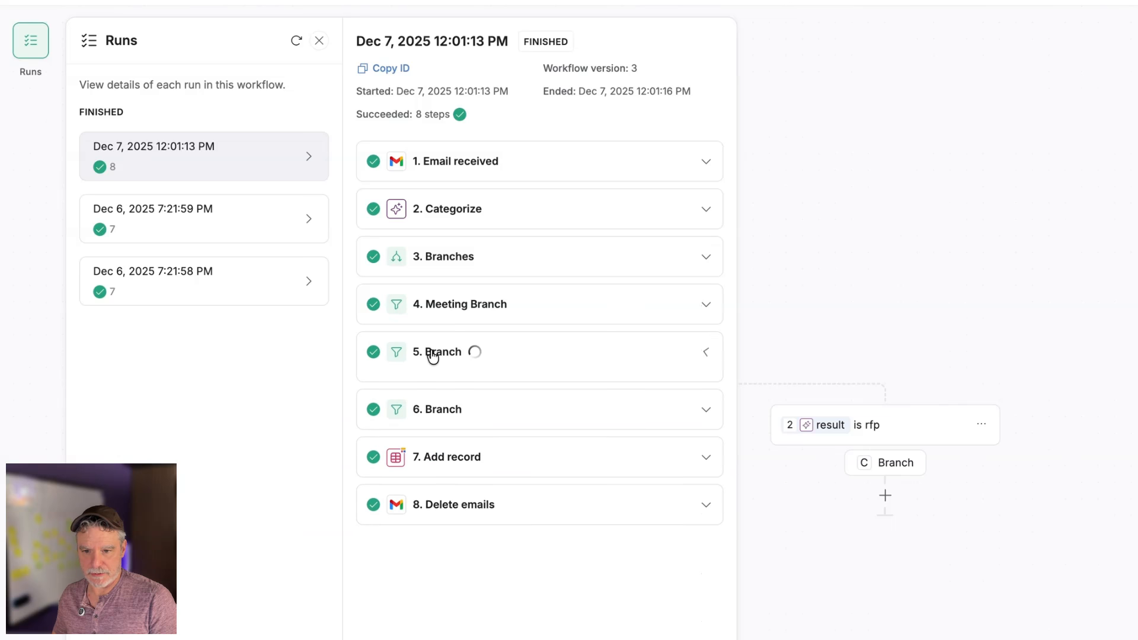
left_click(431, 356)
left_click(428, 396)
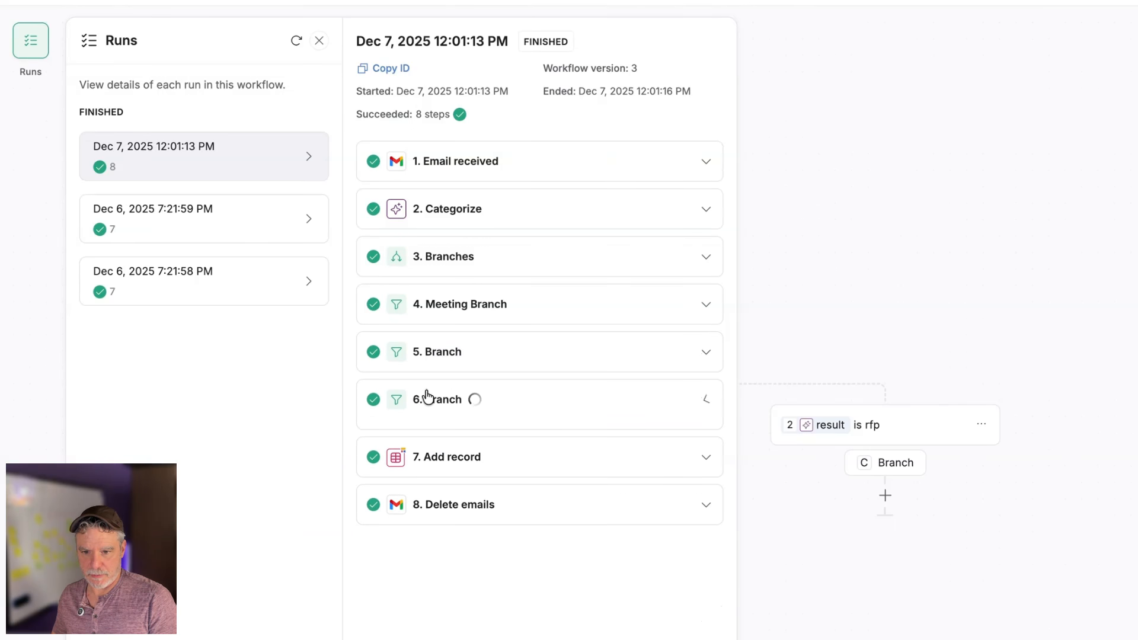
left_click(428, 396)
Step: Inspect the Add record step's output, including its Original Meeting Transcript field
left_click(432, 451)
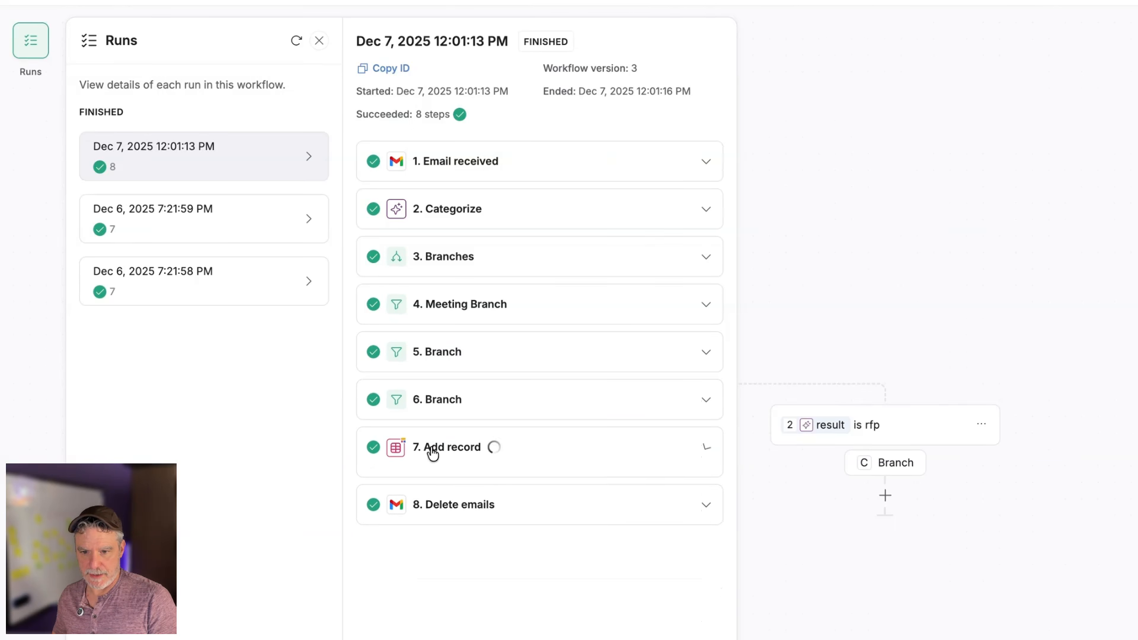
scroll(510, 457, "down", 4)
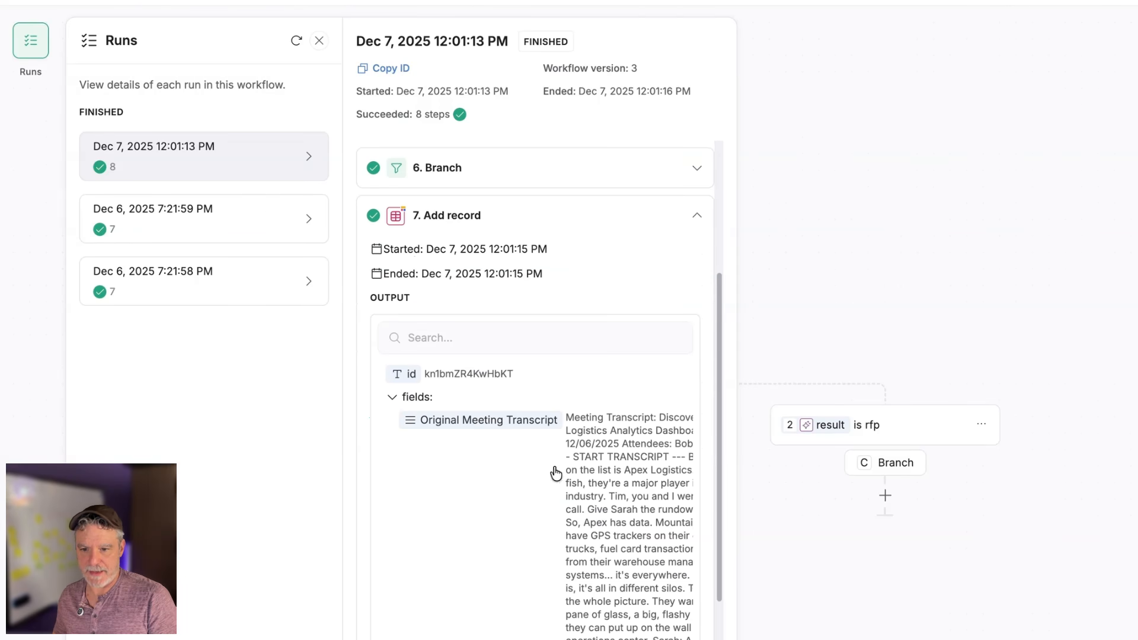
left_click(465, 215)
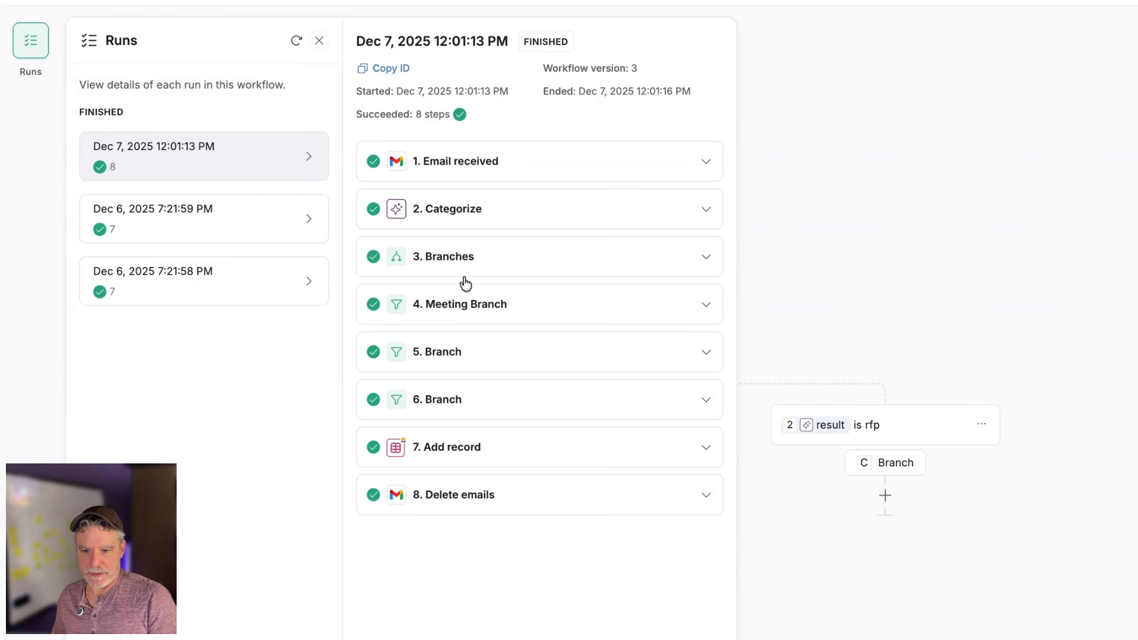
Step: Check the Delete emails step in the run details, and reload the Team CRM app's meeting notes page
left_click(424, 505)
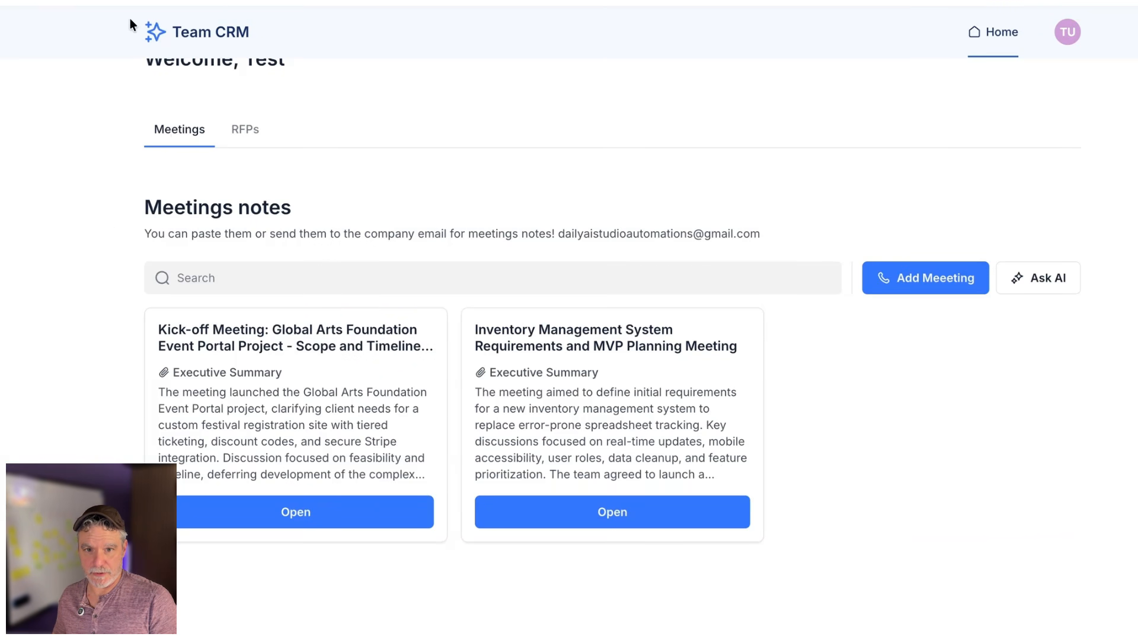
key("super+r")
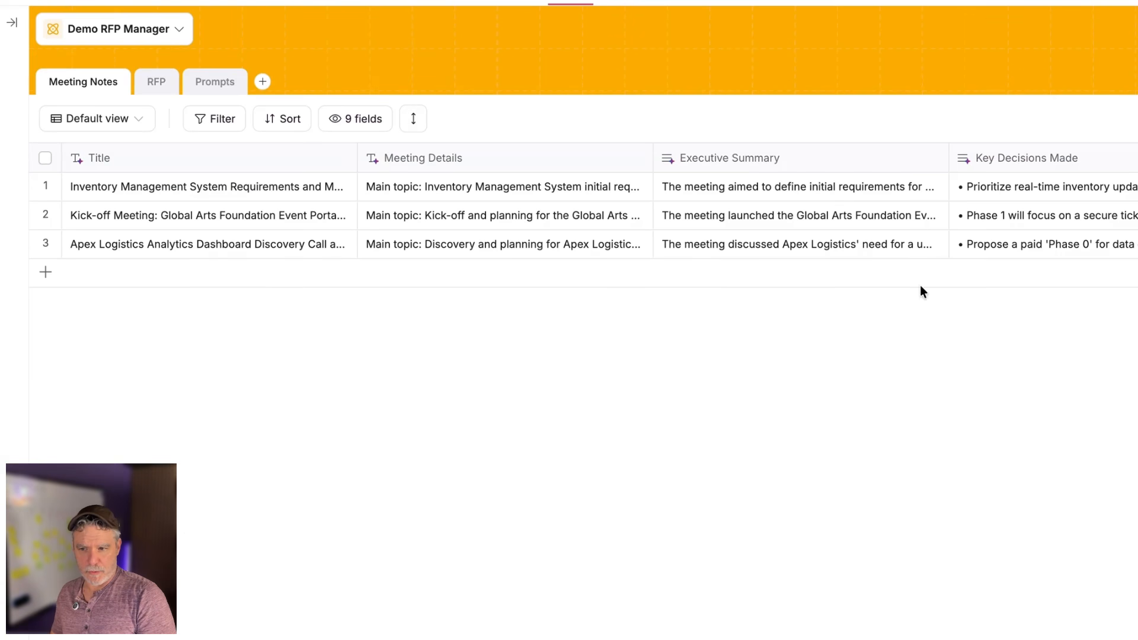
Step: Examine the Meeting Notes table in Demo RFP Manager, comparing each record's AI-generated fields, original transcript, sender and creation time
scroll(663, 397, "right", 10)
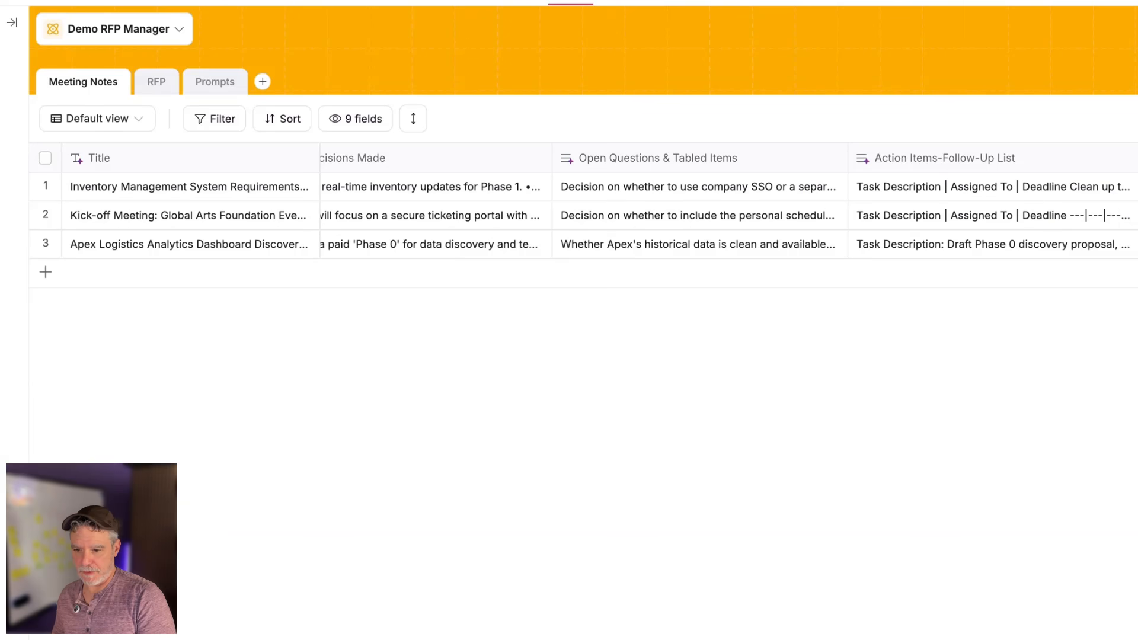
scroll(728, 214, "right", 4)
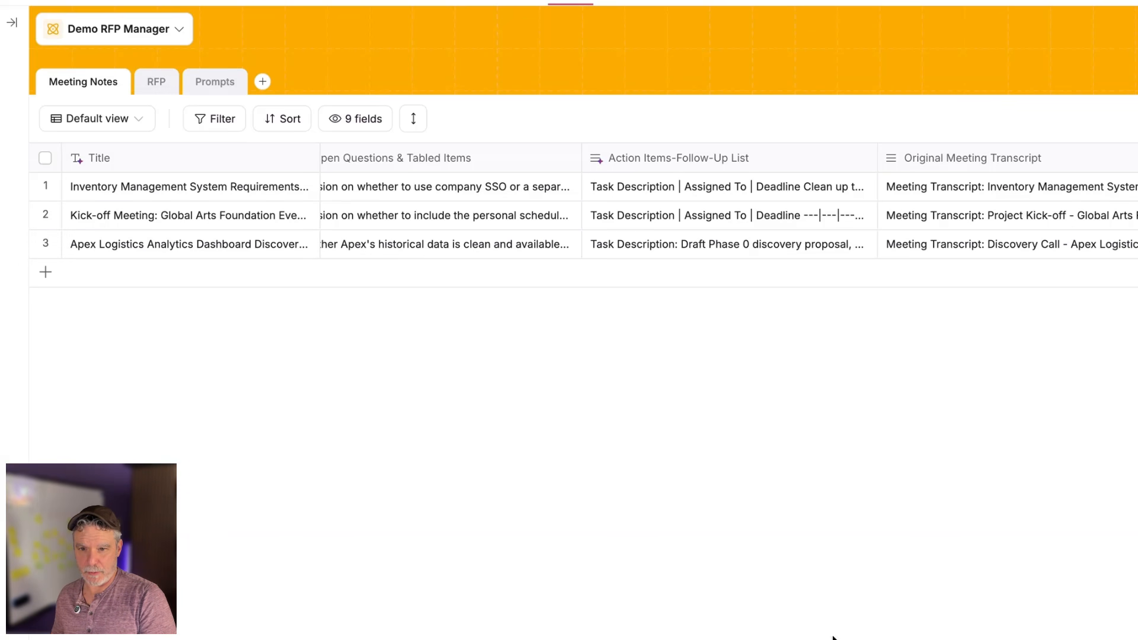
scroll(364, 295, "right", 5)
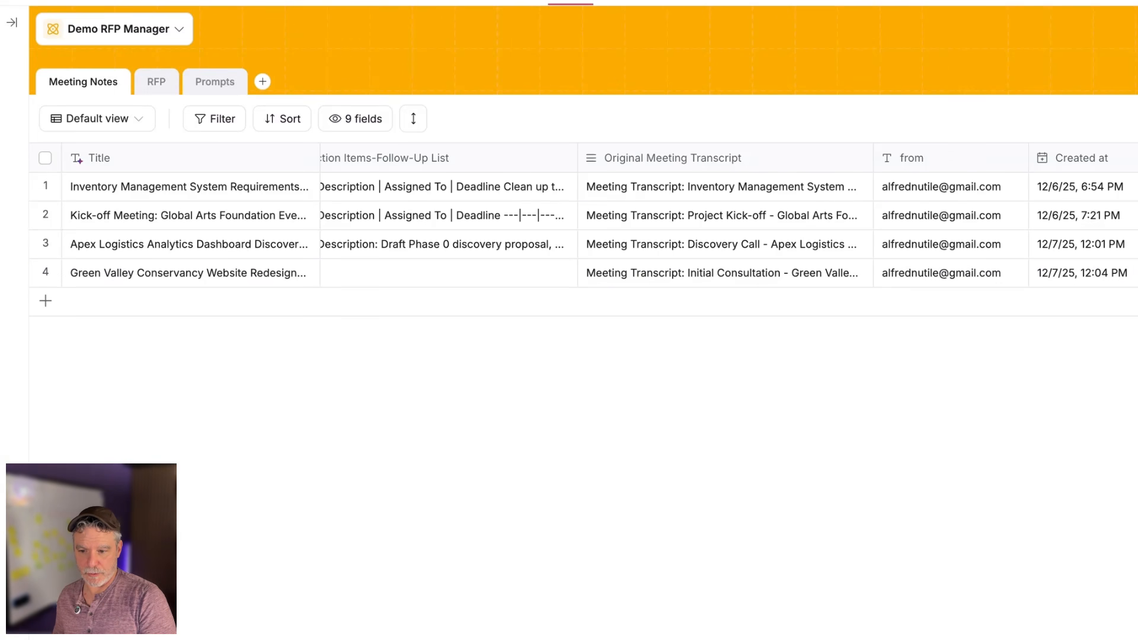
scroll(729, 228, "left", 10)
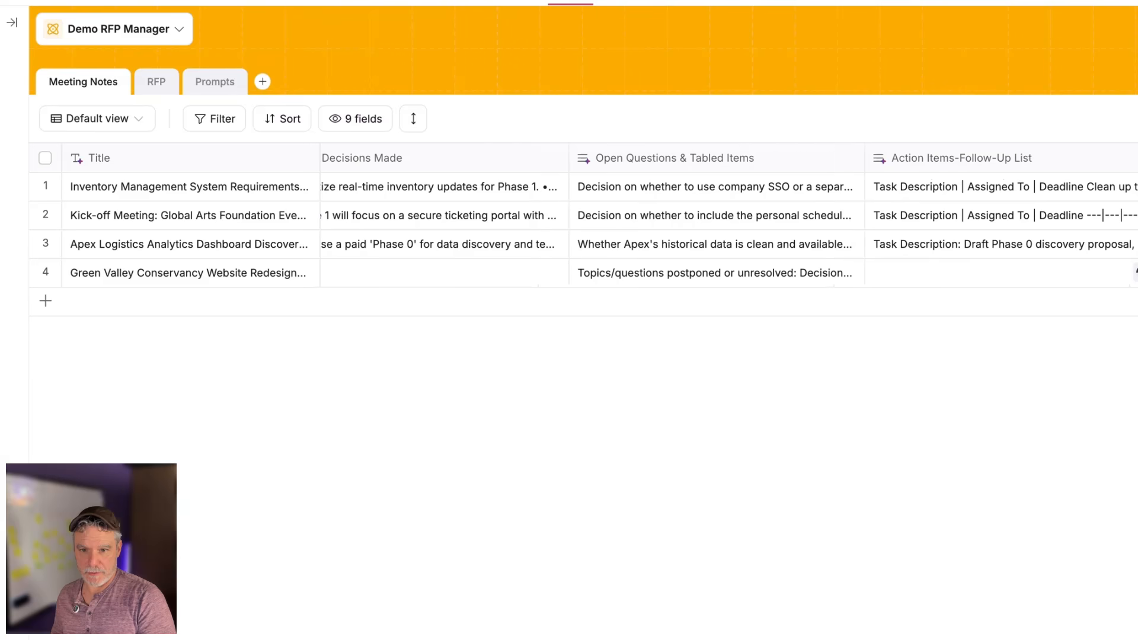
scroll(729, 228, "left", 1)
scroll(729, 228, "right", 2)
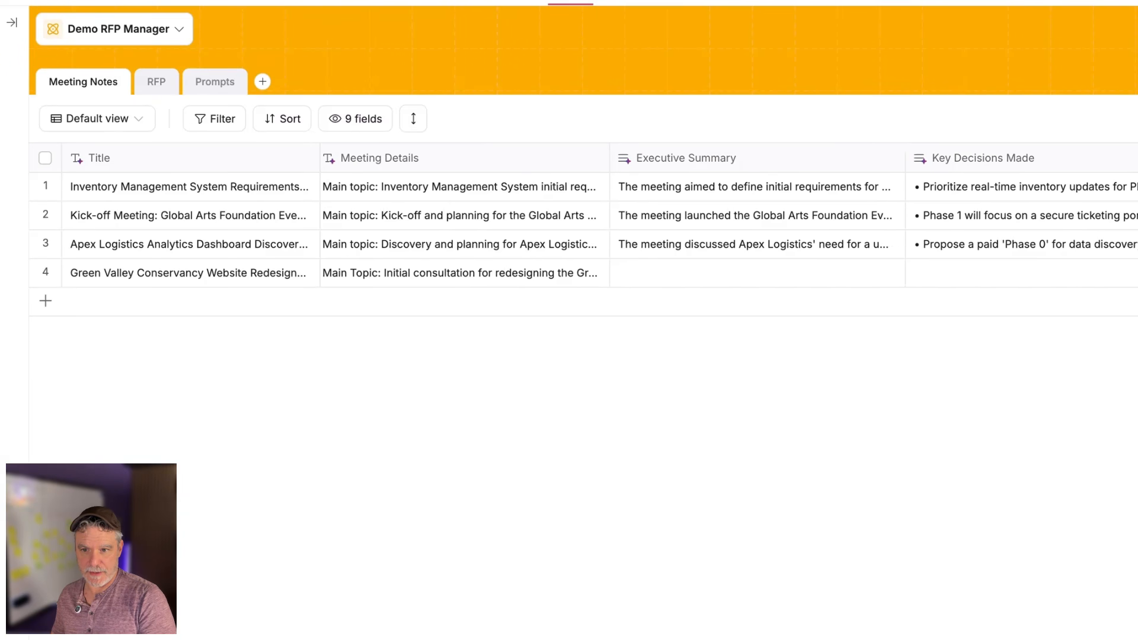
scroll(729, 228, "right", 12)
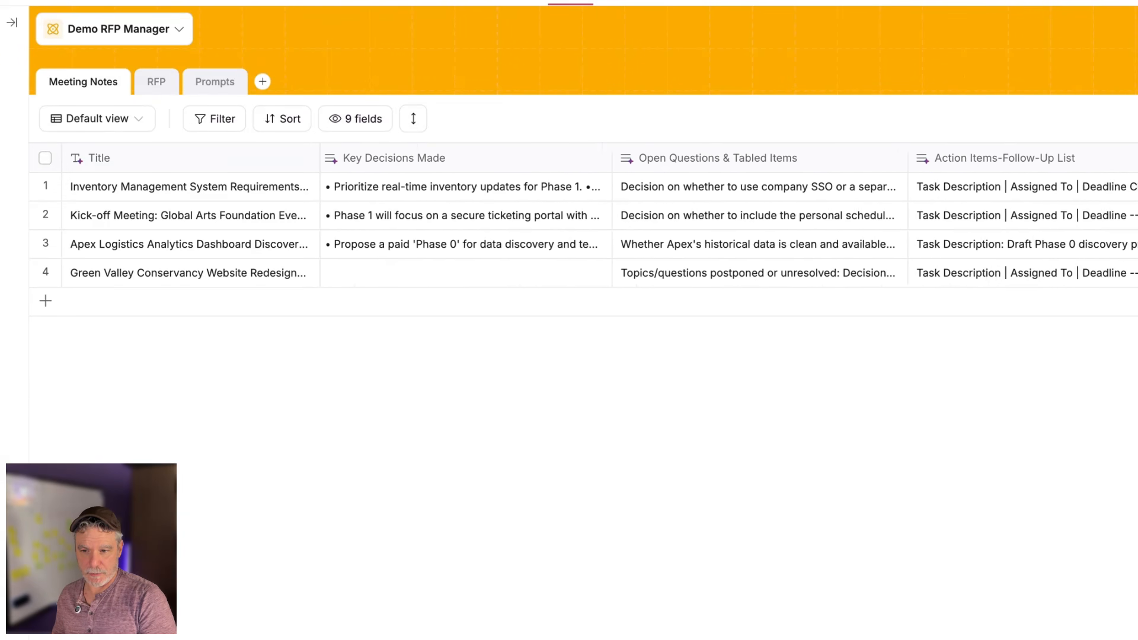
scroll(728, 228, "right", 8)
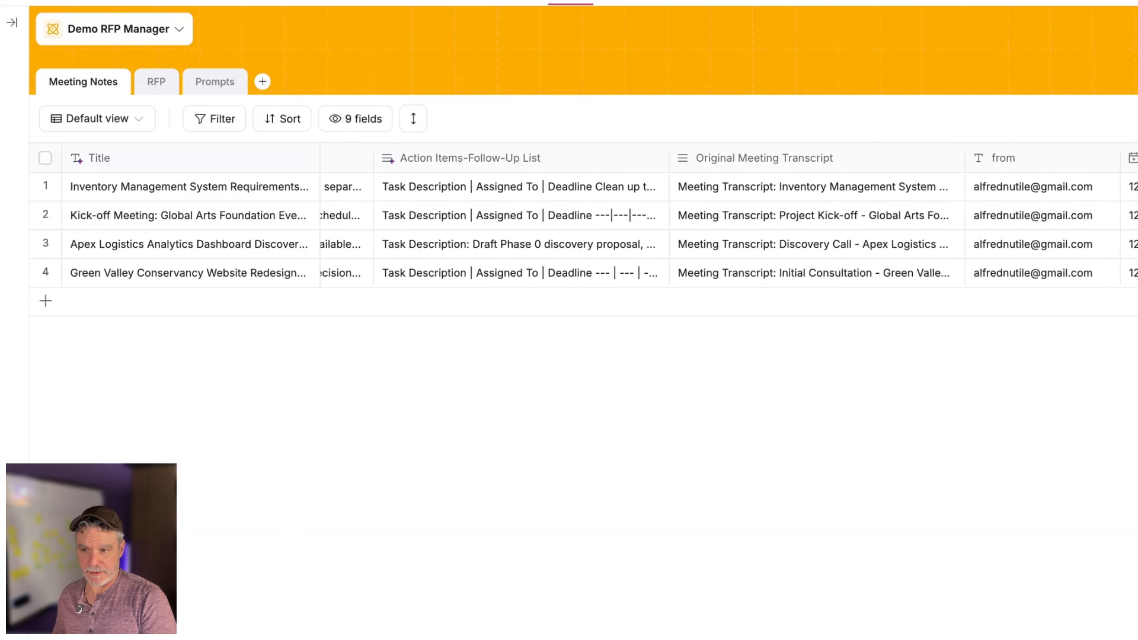